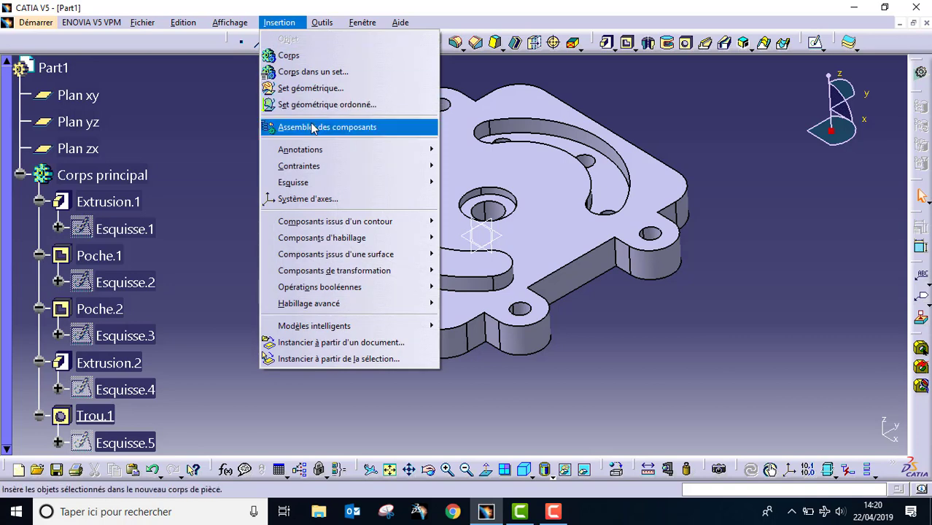
# Insert a new body and start a sketch on the plate's underside
pyautogui.click(289, 56)
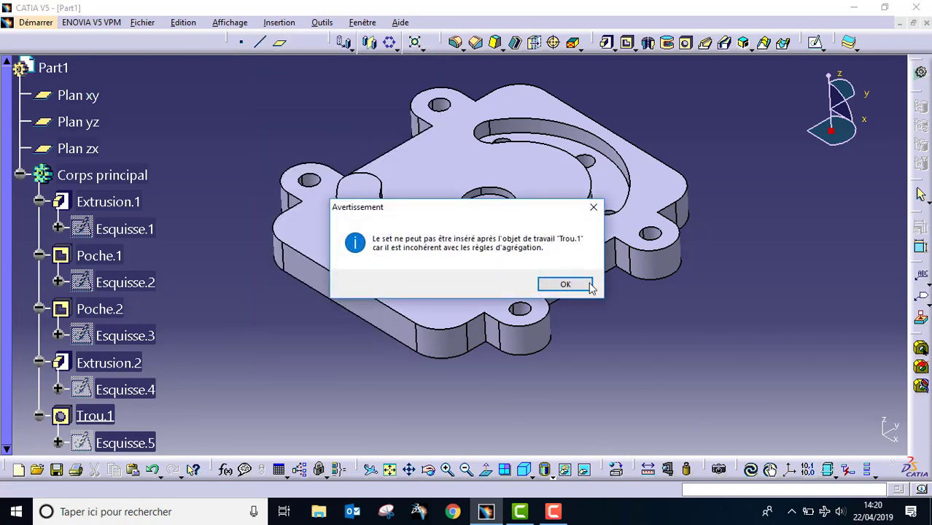
pyautogui.click(585, 285)
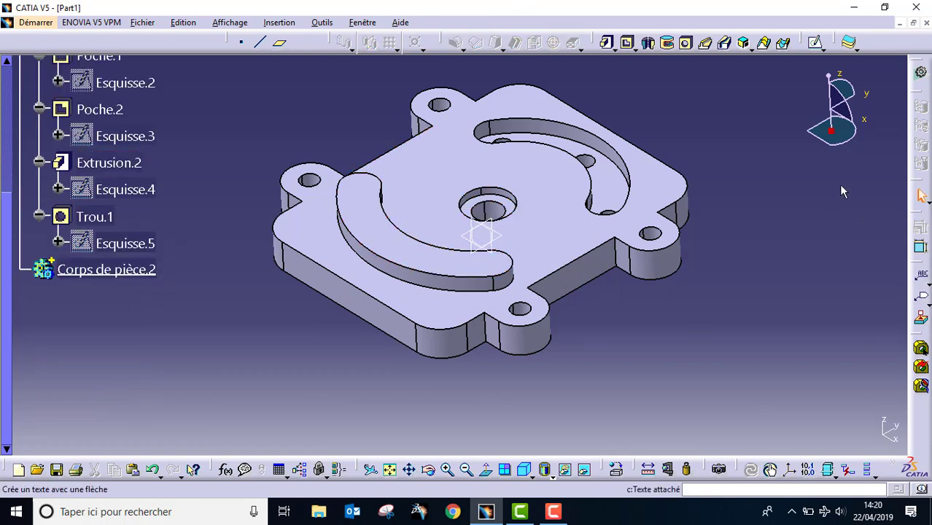
pyautogui.click(815, 42)
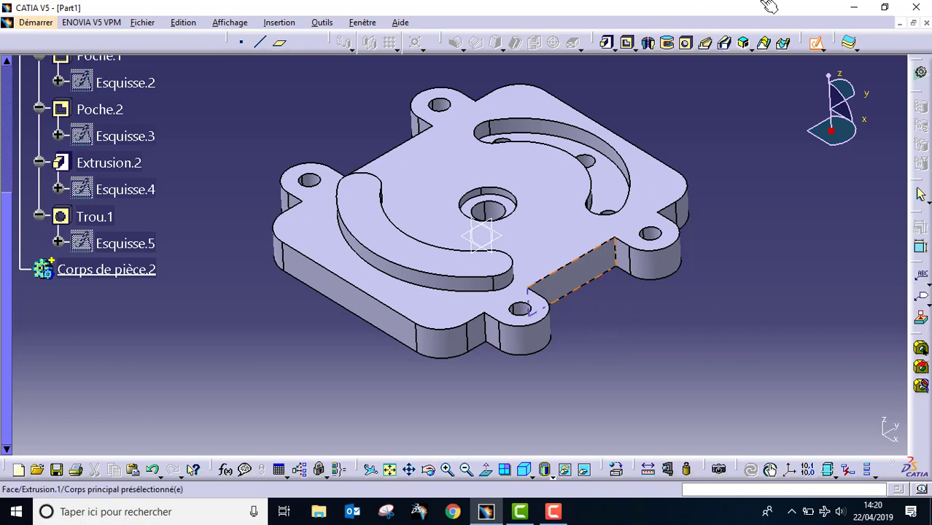
pyautogui.moveTo(733, 190); pyautogui.dragTo(437, 162, button='middle')
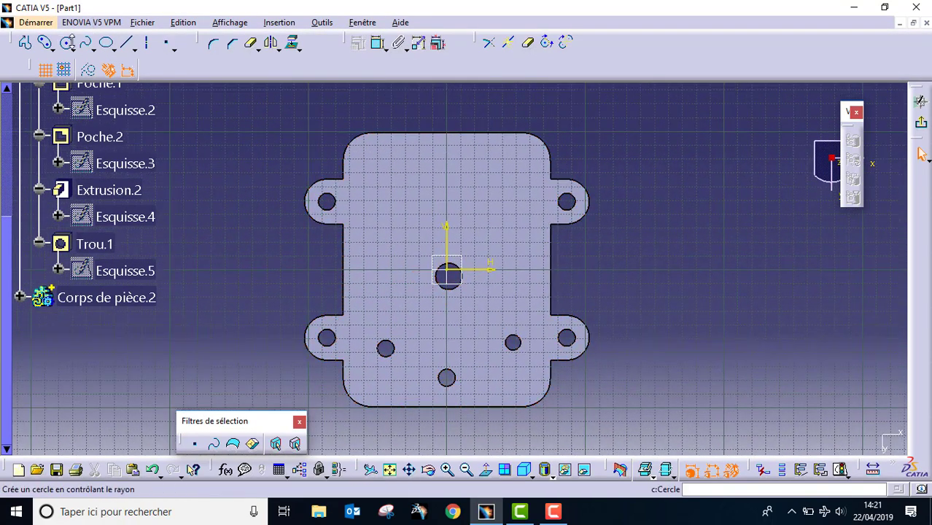
# Sketch a centred rectangle from the origin, large enough to enclose the whole plate outline and its lugs
pyautogui.click(48, 47)
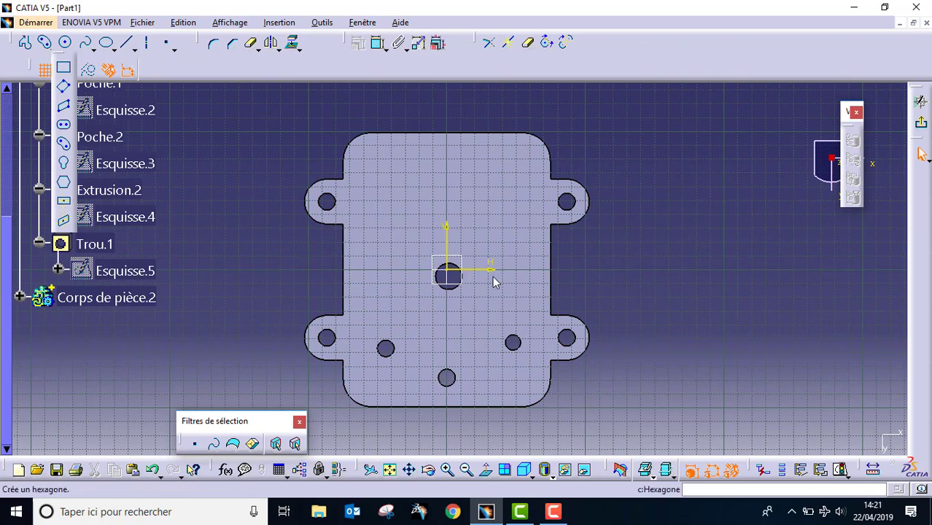
pyautogui.click(63, 182)
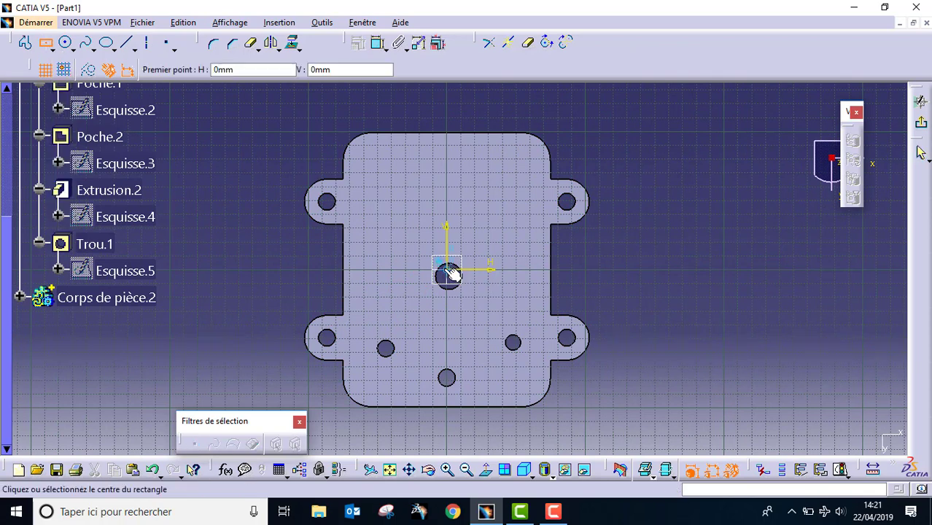
pyautogui.click(450, 270)
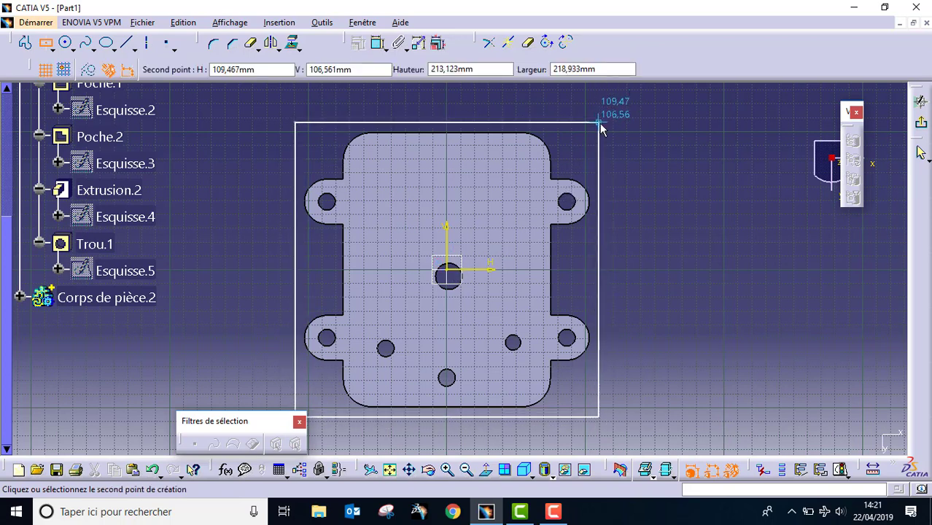
pyautogui.click(653, 137)
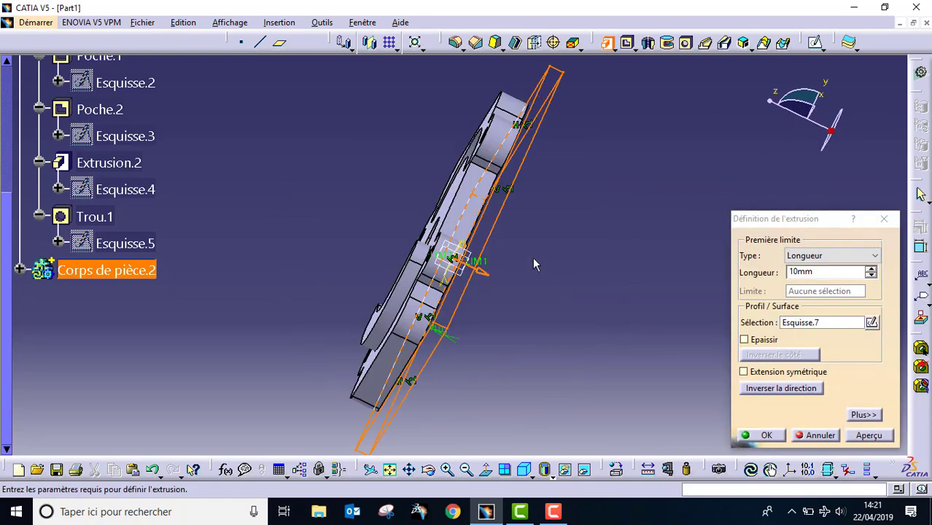
# Extrude the rectangle 33 mm in the reversed direction so the block envelops the plate
pyautogui.click(780, 384)
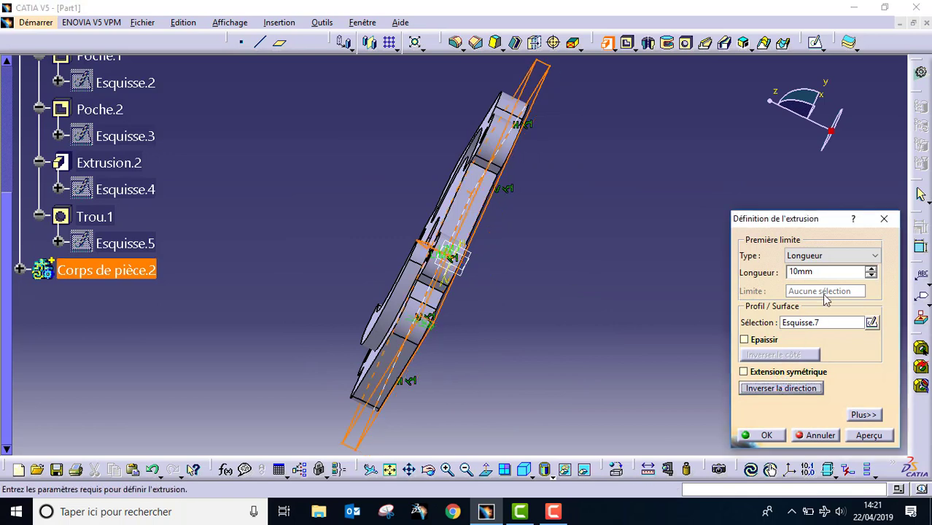
pyautogui.click(873, 269)
pyautogui.click(873, 269)
pyautogui.click(873, 269)
pyautogui.click(873, 268)
pyautogui.click(873, 269)
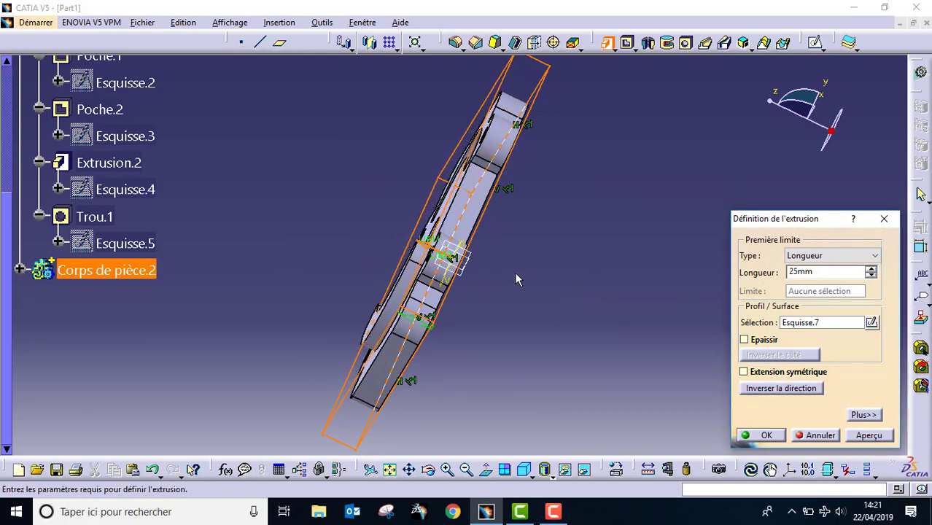
pyautogui.moveTo(514, 272); pyautogui.dragTo(482, 274, button='middle')
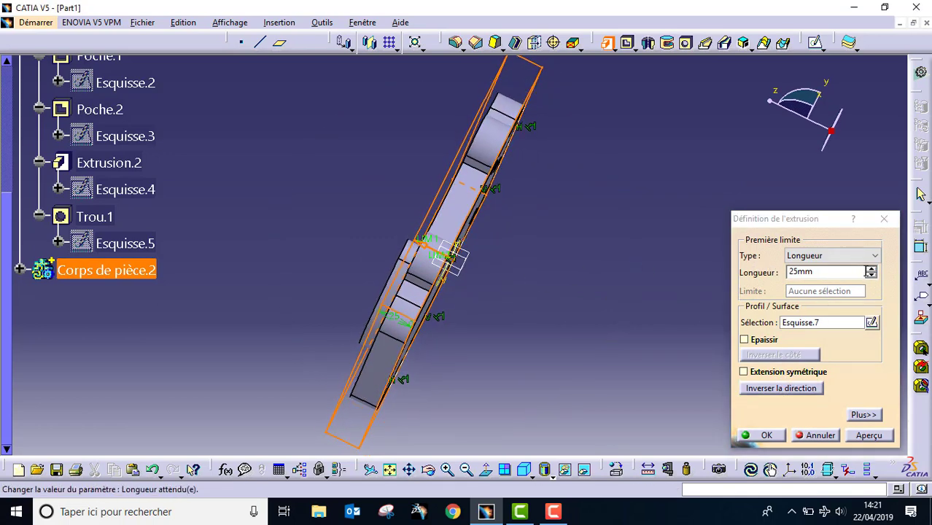
pyautogui.click(872, 269)
pyautogui.click(871, 268)
pyautogui.click(871, 269)
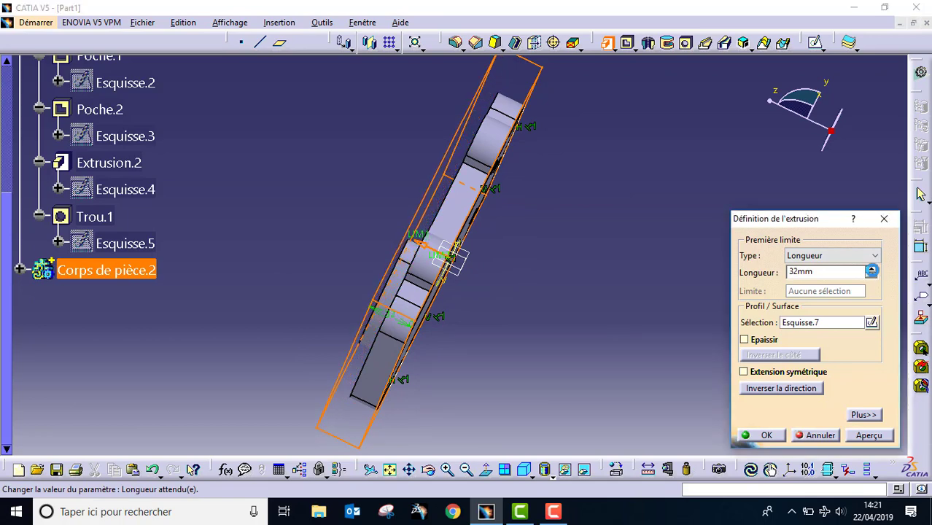
pyautogui.click(871, 268)
pyautogui.moveTo(259, 206); pyautogui.dragTo(503, 293, button='middle')
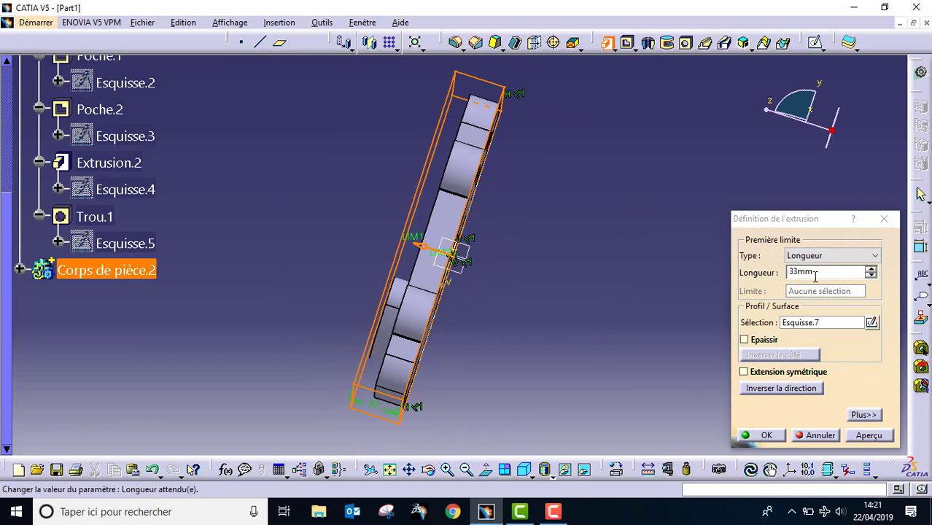
pyautogui.click(767, 435)
# Set the new body's fill colour to yellow and its transparency to 124
pyautogui.rightClick(123, 270)
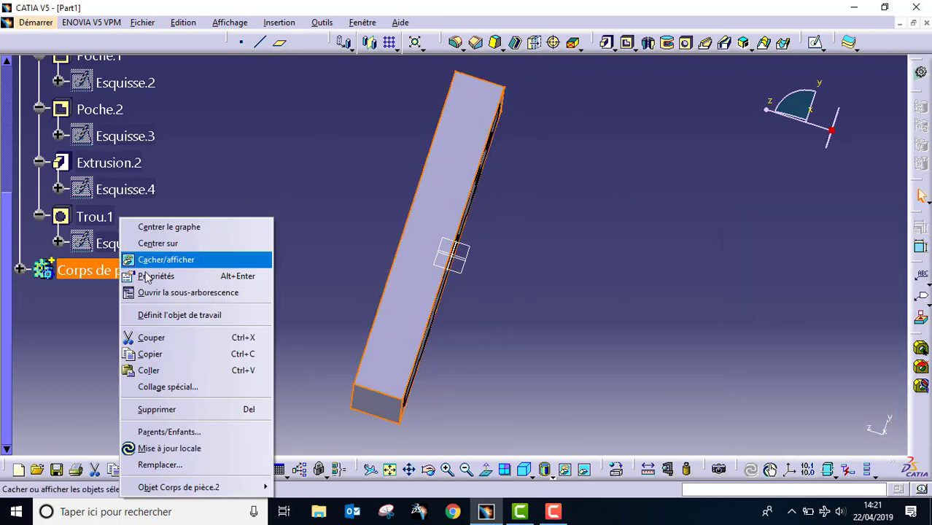
pyautogui.click(166, 275)
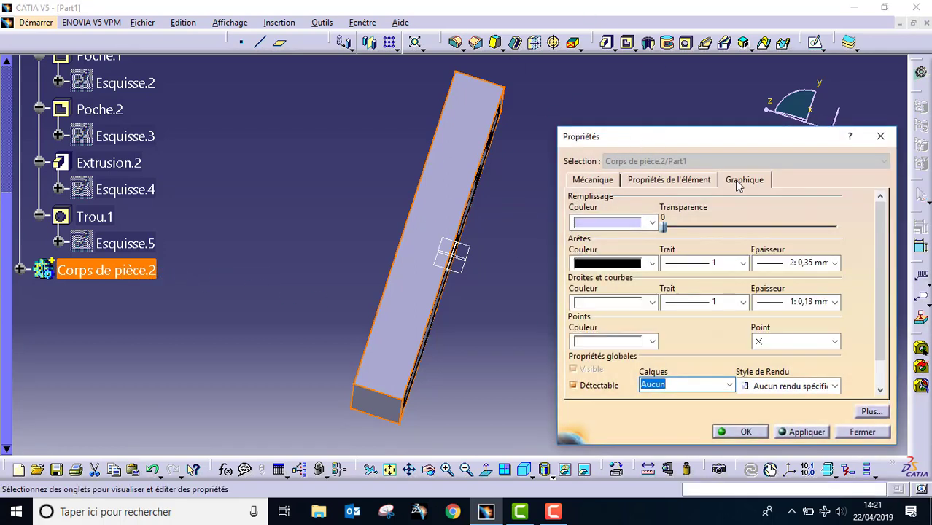
pyautogui.moveTo(666, 228); pyautogui.dragTo(748, 227)
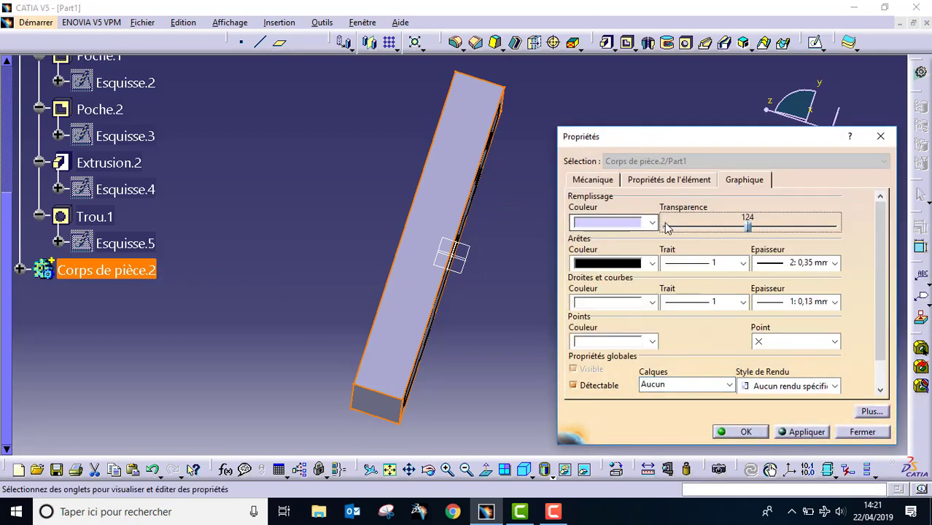
pyautogui.click(652, 222)
pyautogui.click(614, 368)
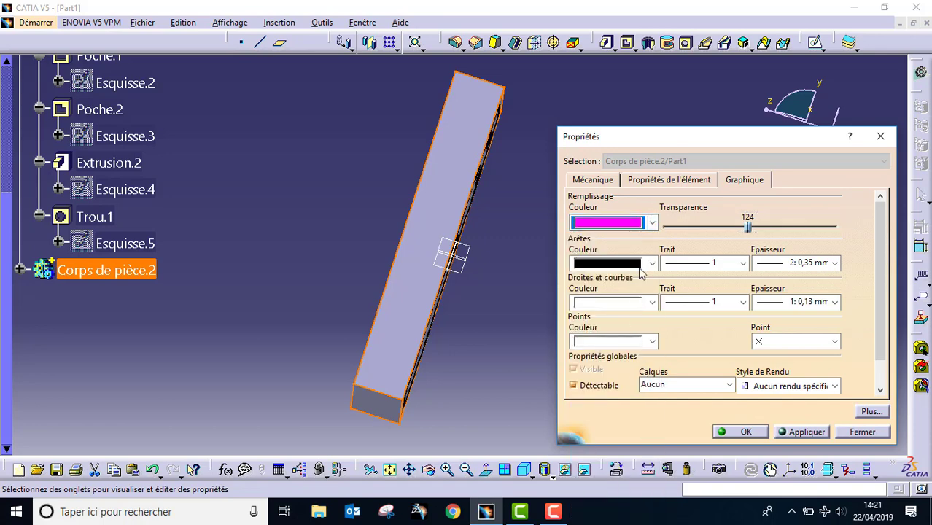
pyautogui.click(653, 222)
pyautogui.click(614, 316)
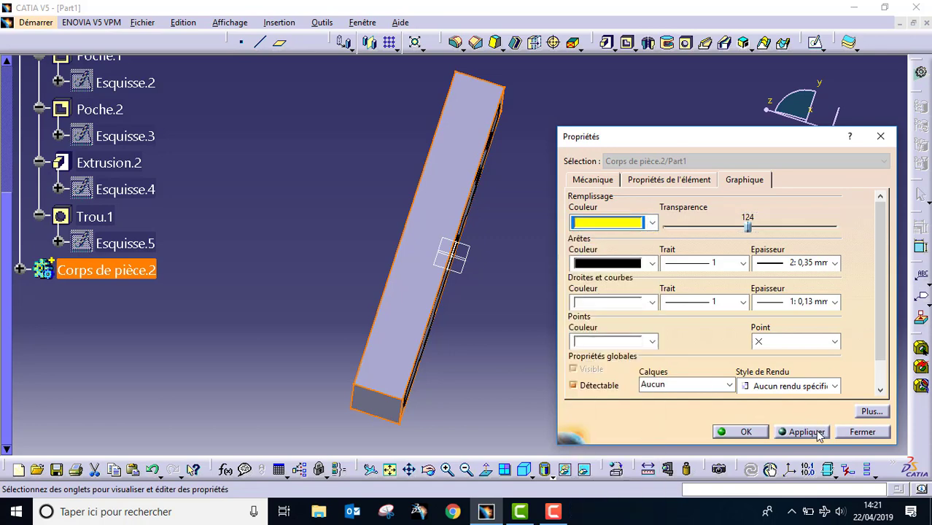
pyautogui.click(742, 432)
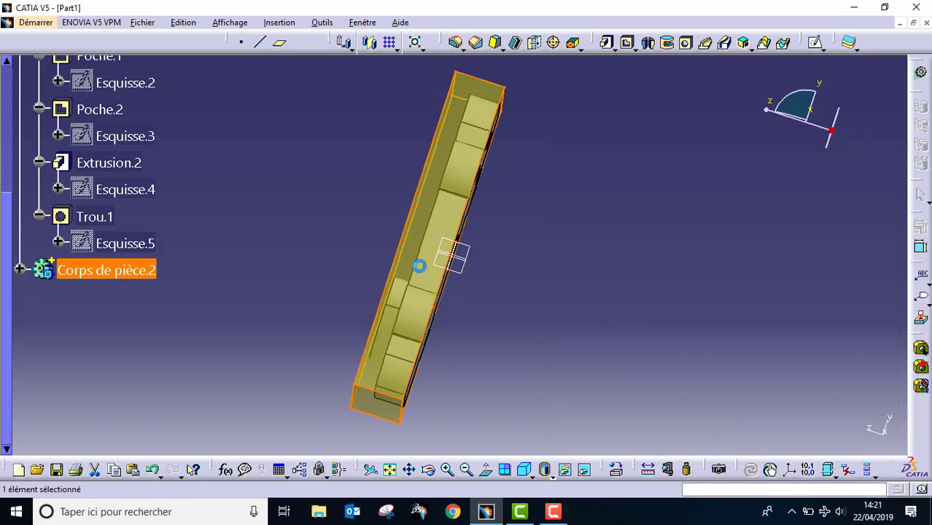
# Switch the part to the Prismatic Machining workbench
pyautogui.moveTo(417, 264); pyautogui.dragTo(509, 250, button='middle')
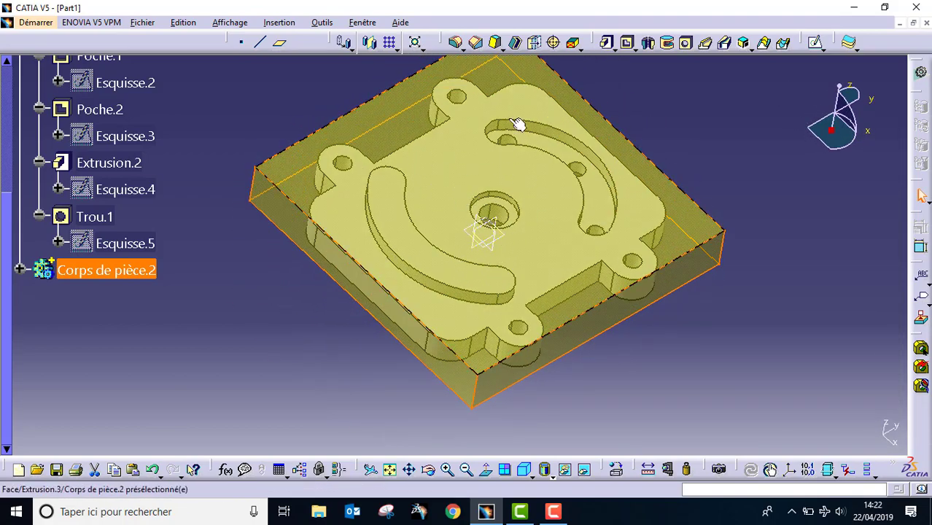
pyautogui.middleClick(173, 152)
pyautogui.scroll(3, 173, 154)
pyautogui.click(35, 21)
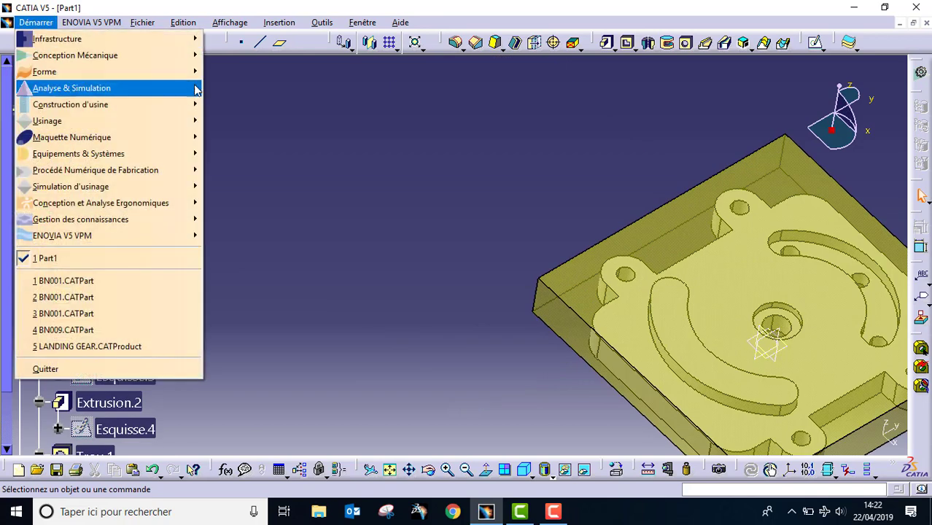
pyautogui.moveTo(120, 128)
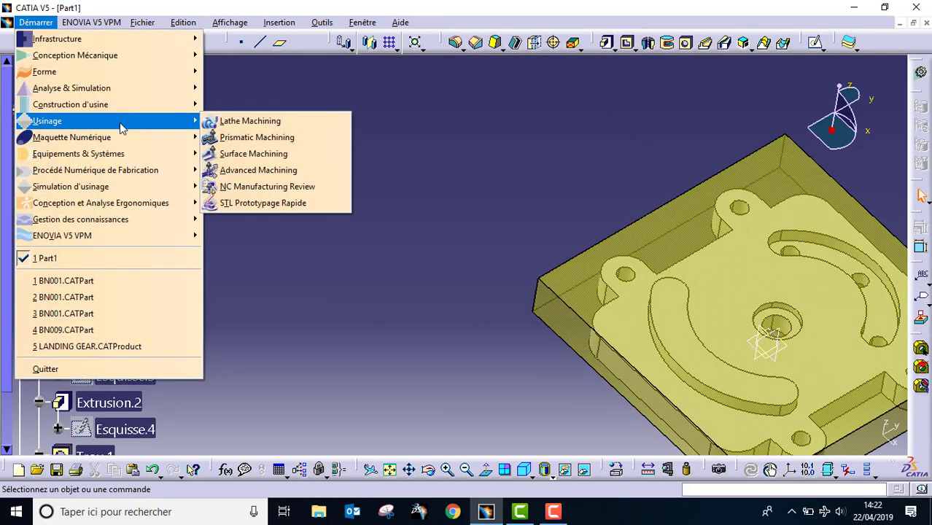
pyautogui.click(285, 140)
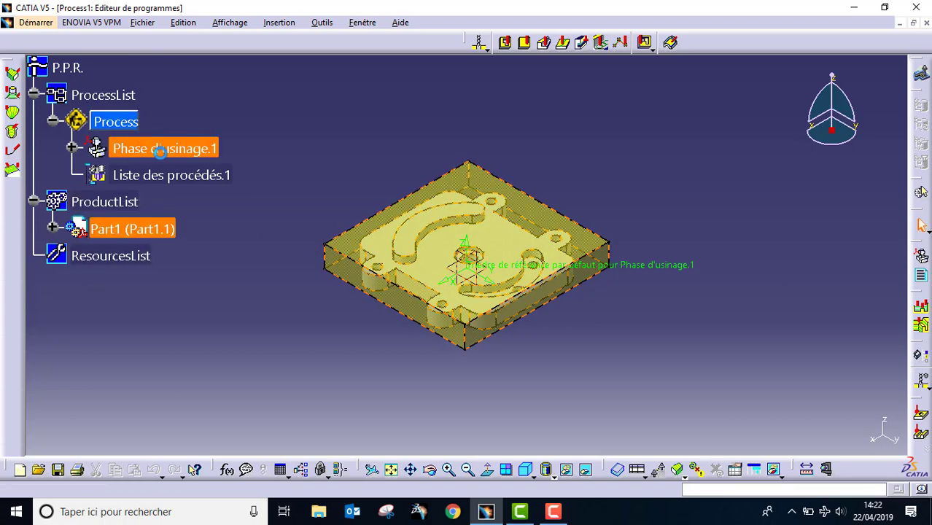
# Configure the 3-axis machine of Phase d'usinage.1 with the fanuc0.lib post-processor and ISO as the NC data type
pyautogui.doubleClick(146, 147)
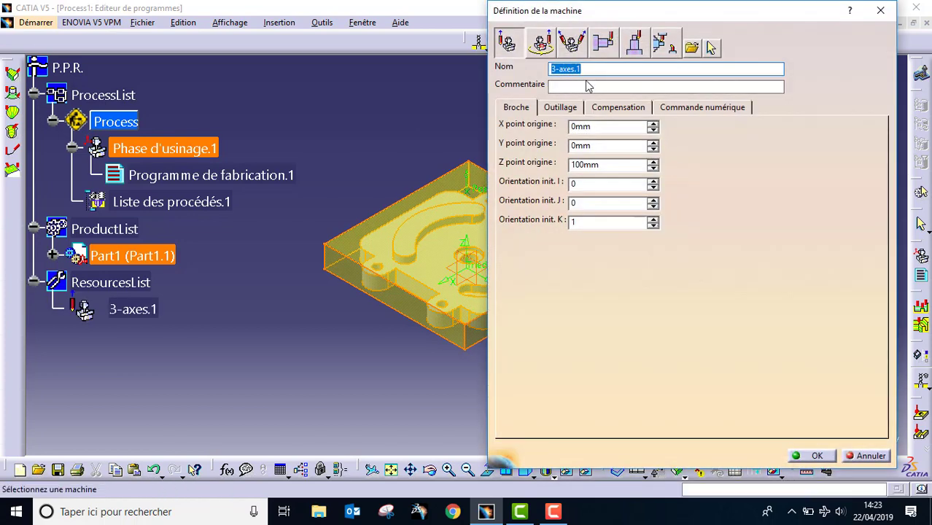
pyautogui.click(706, 108)
pyautogui.click(719, 142)
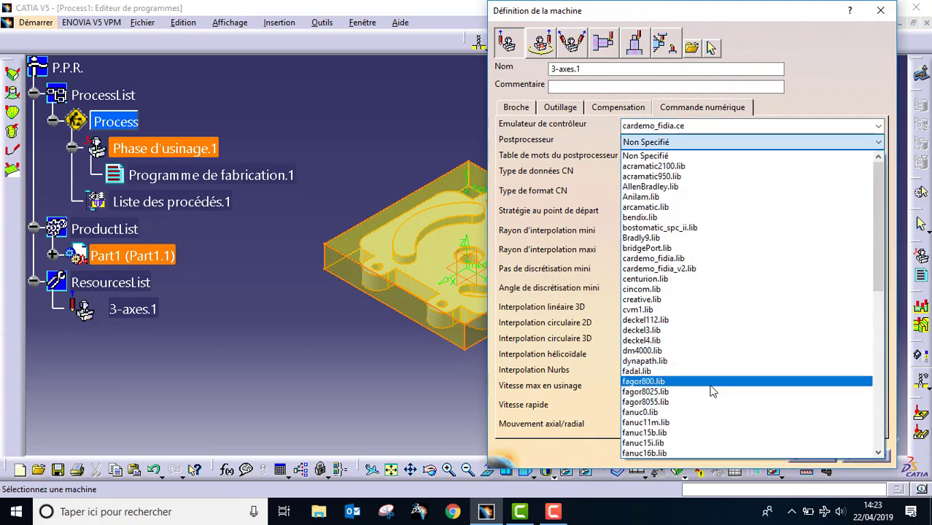
pyautogui.click(699, 415)
pyautogui.click(699, 412)
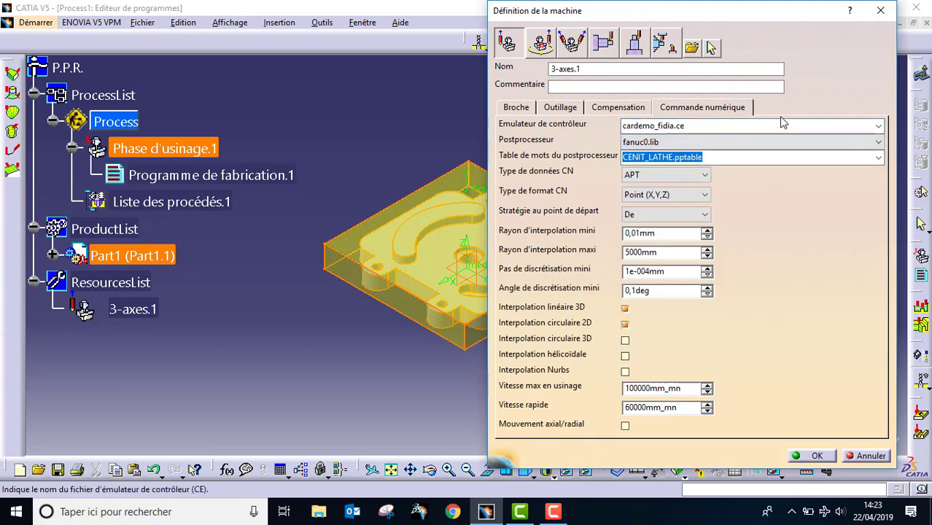
pyautogui.click(685, 175)
pyautogui.click(675, 220)
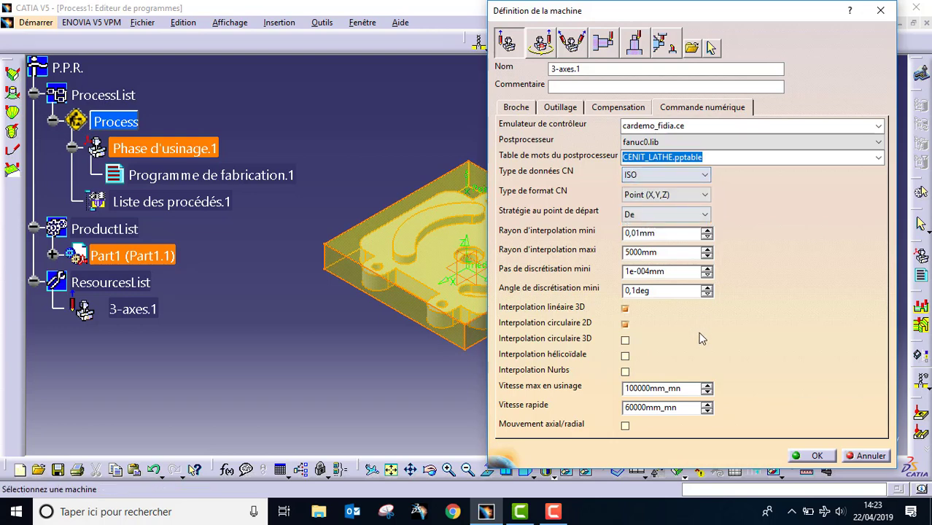
pyautogui.click(808, 456)
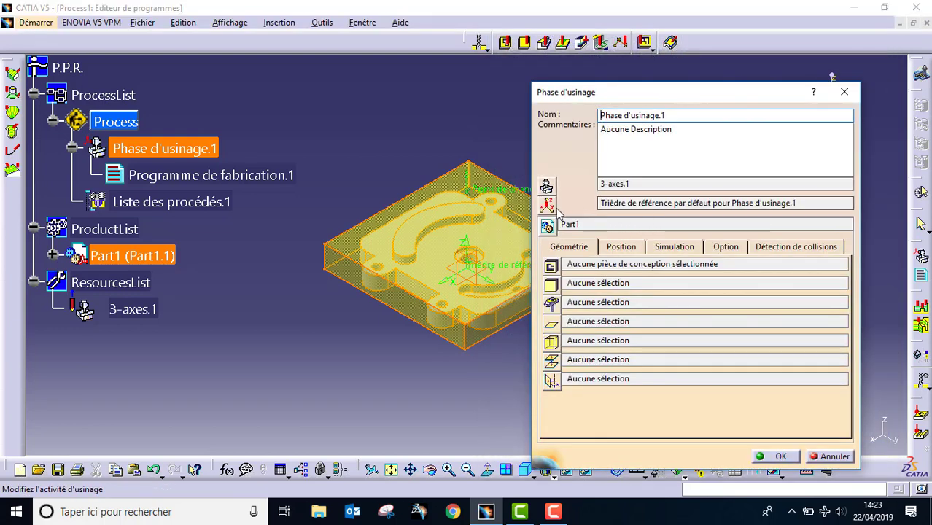
# Place the machining phase's reference axis system origin on an upper corner of the yellow stock block
pyautogui.click(546, 206)
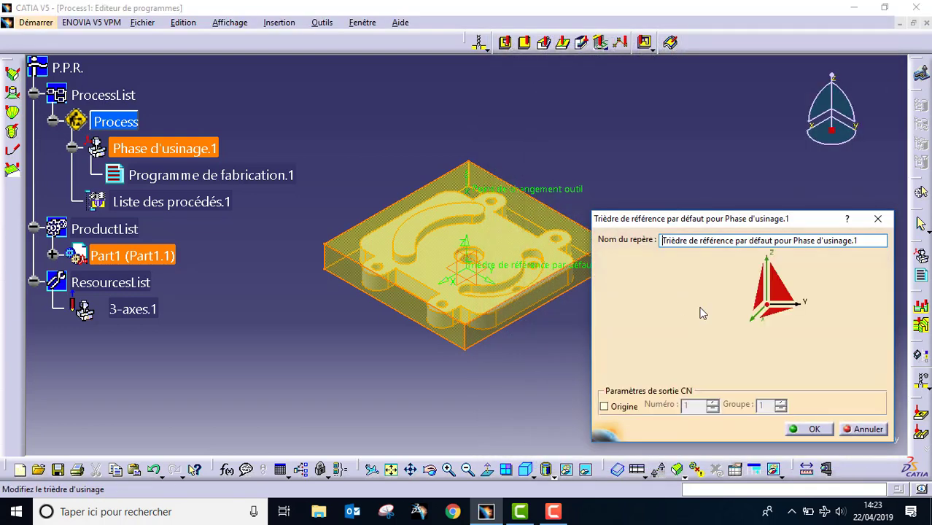
pyautogui.click(767, 311)
pyautogui.moveTo(364, 323); pyautogui.dragTo(456, 264, button='middle')
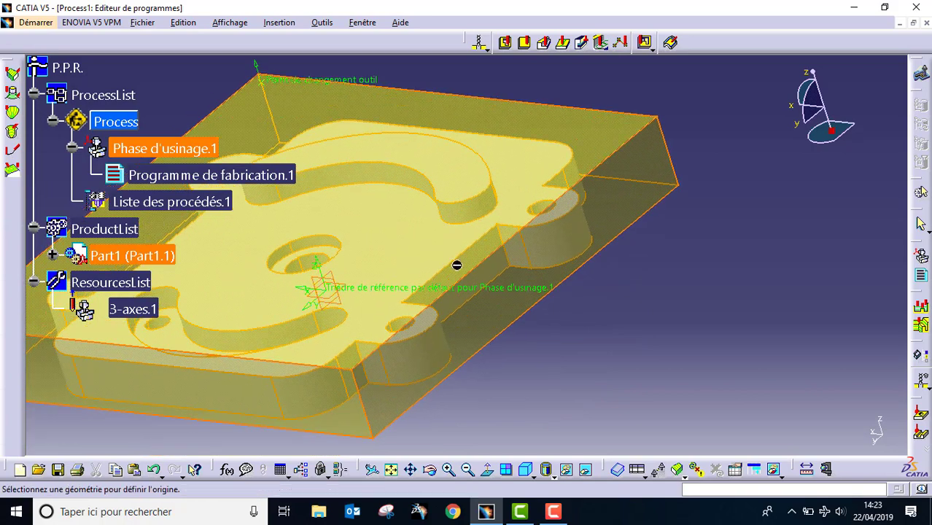
pyautogui.click(657, 118)
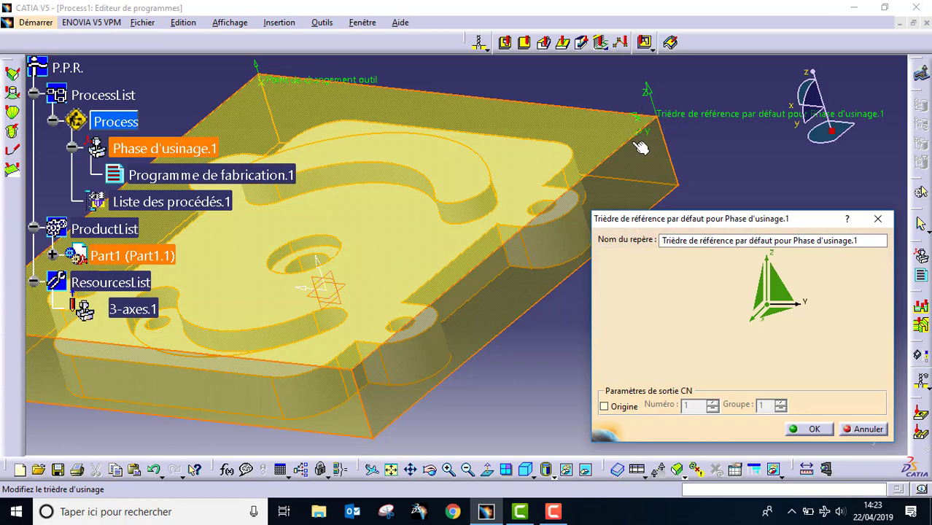
pyautogui.click(816, 429)
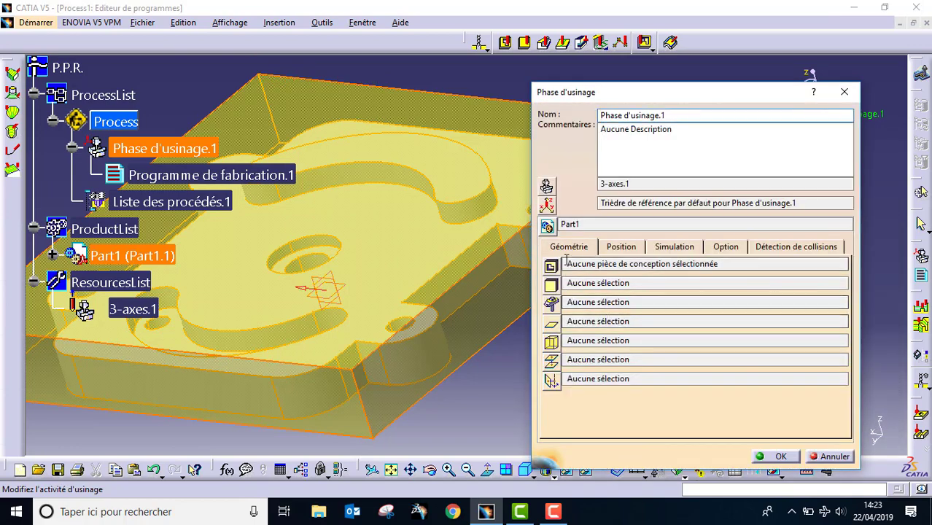
# Assign the yellow block, Corps de pièce.2, as the machining phase's stock
pyautogui.click(554, 288)
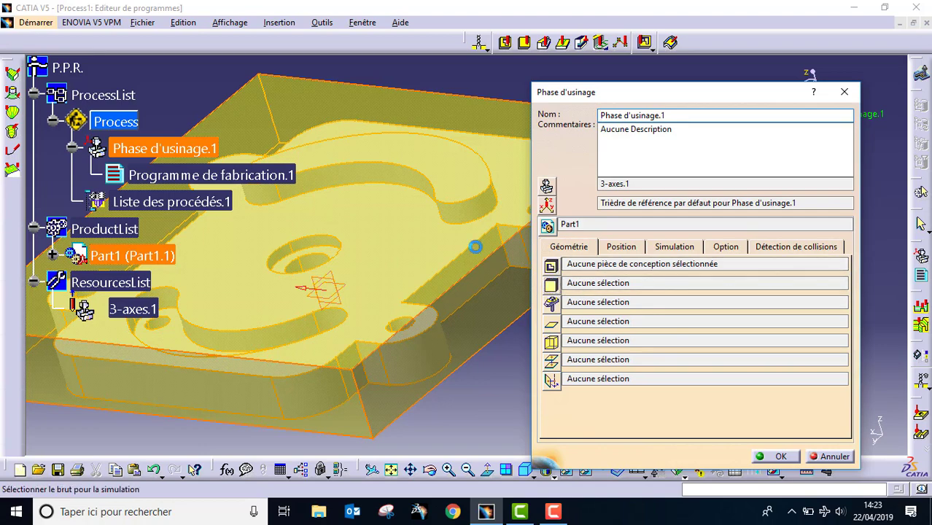
pyautogui.click(507, 133)
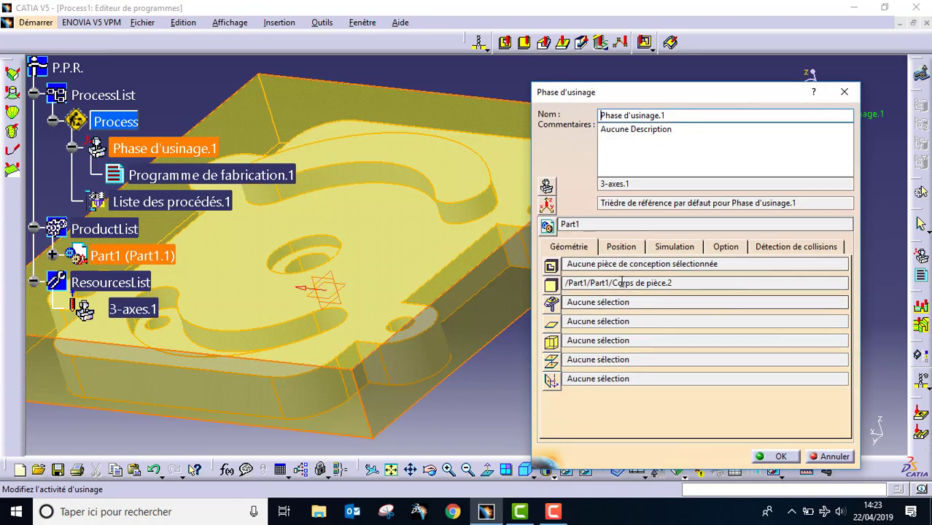
# Hide the yellow stock block, assign Corps principal as the machining phase's design part, and confirm the phase
pyautogui.rightClick(430, 263)
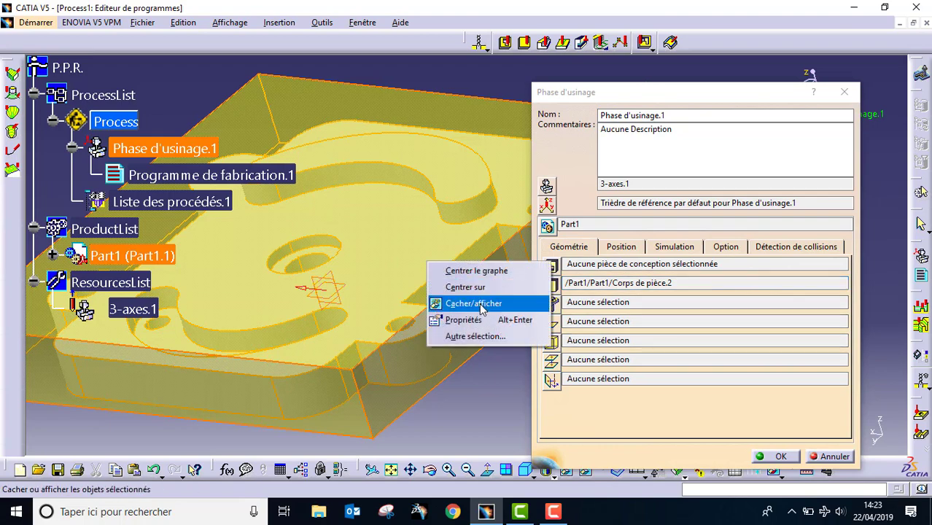
pyautogui.click(462, 302)
pyautogui.click(551, 264)
pyautogui.click(408, 262)
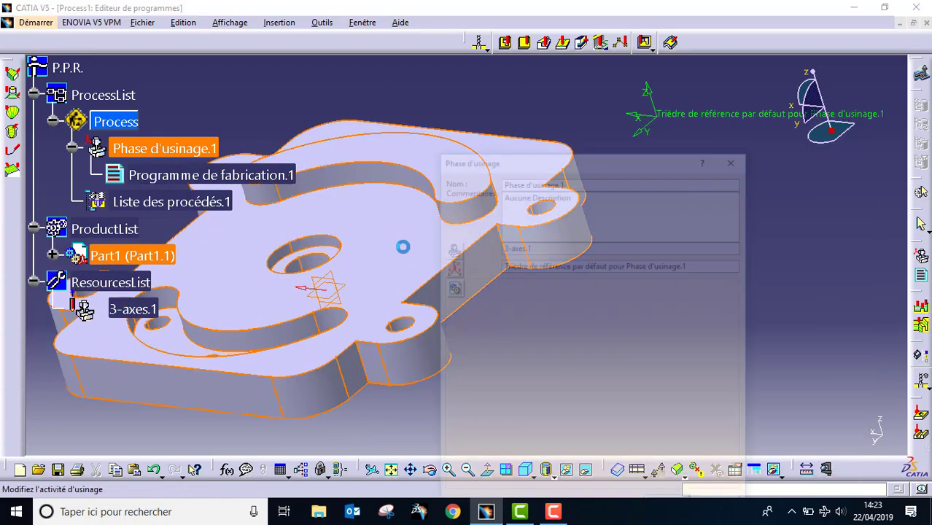
pyautogui.click(52, 255)
pyautogui.click(72, 282)
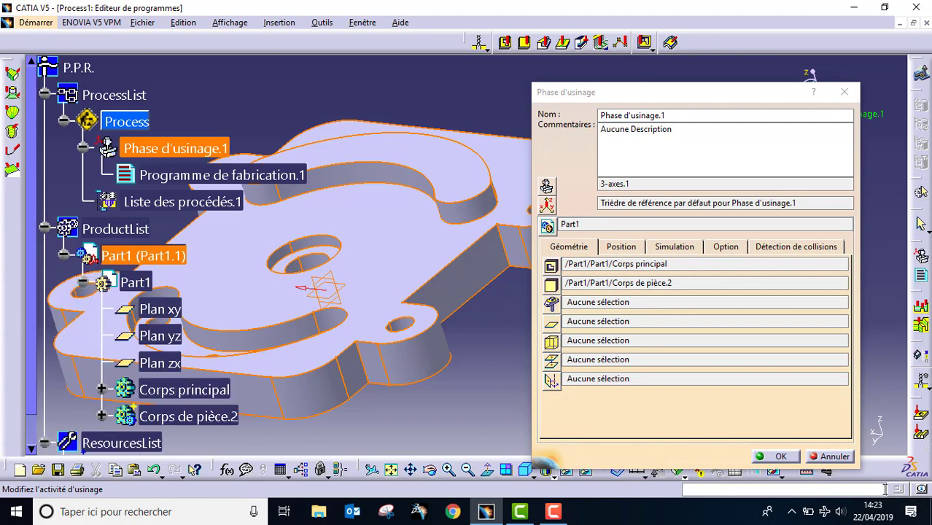
pyautogui.click(779, 456)
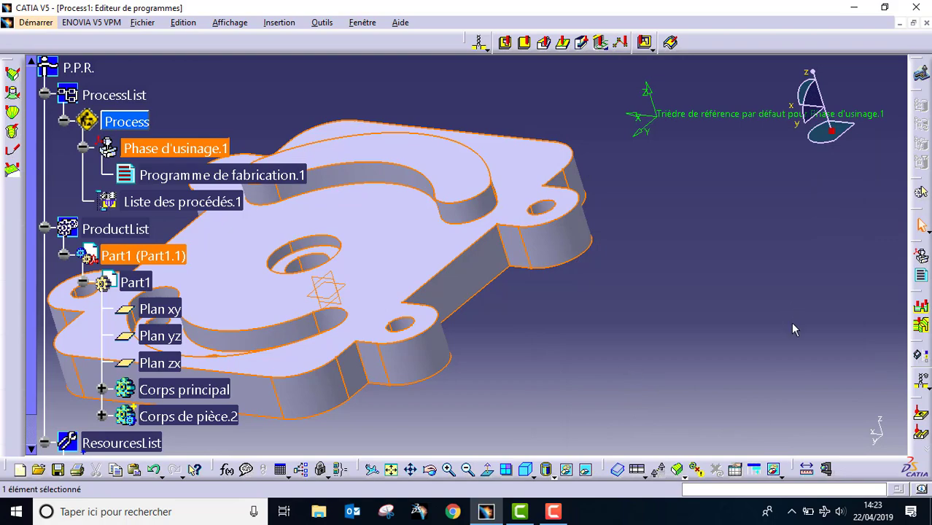
# Bring the stock block back from the hidden space and return to the visible space
pyautogui.moveTo(452, 332); pyautogui.dragTo(536, 344, button='middle')
pyautogui.moveTo(536, 344); pyautogui.dragTo(562, 415)
pyautogui.click(585, 470)
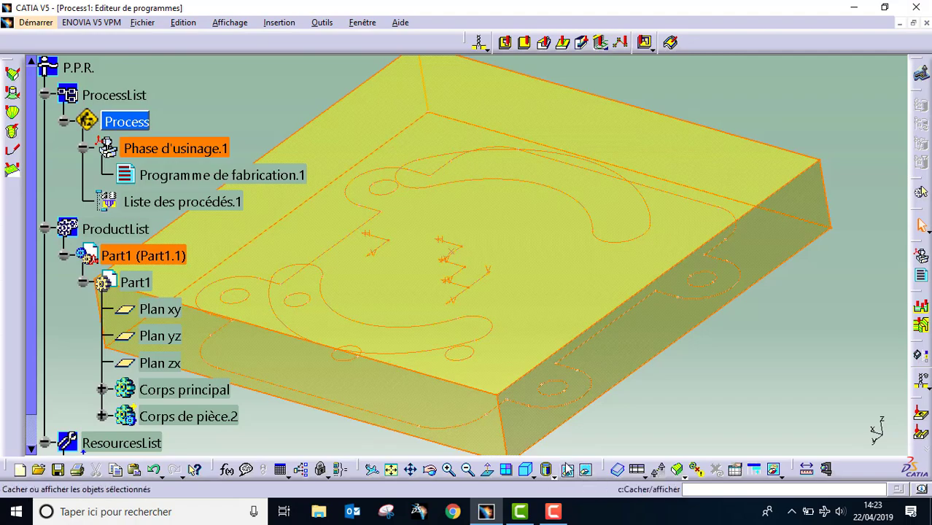
pyautogui.rightClick(601, 264)
pyautogui.click(656, 304)
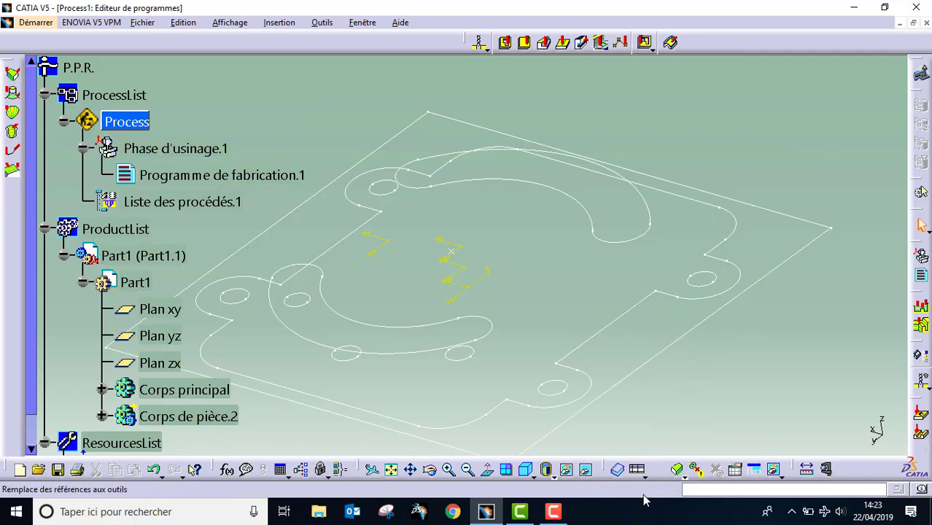
pyautogui.click(588, 472)
# Add a Surfaçage (facing) operation to Programme de fabrication.1 and expand the program in the tree
pyautogui.moveTo(592, 326); pyautogui.dragTo(552, 133, button='middle')
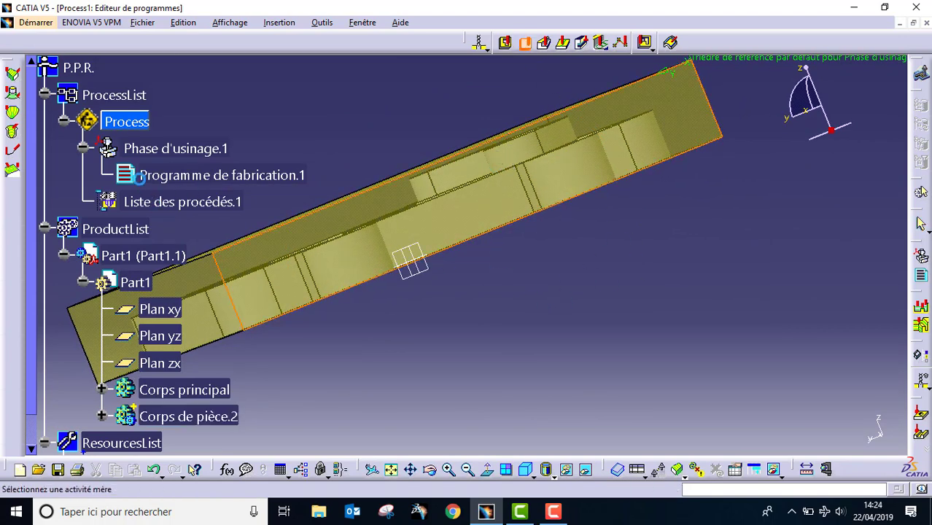
pyautogui.click(129, 176)
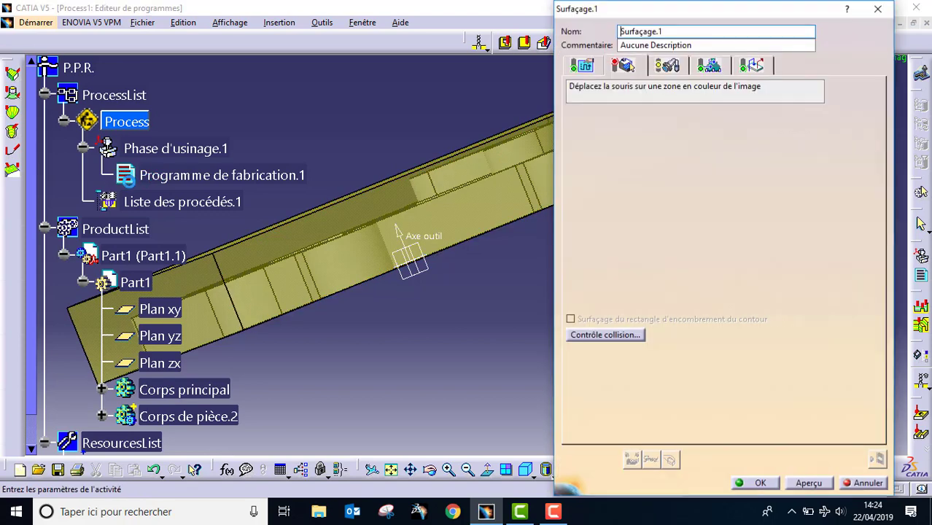
pyautogui.click(102, 175)
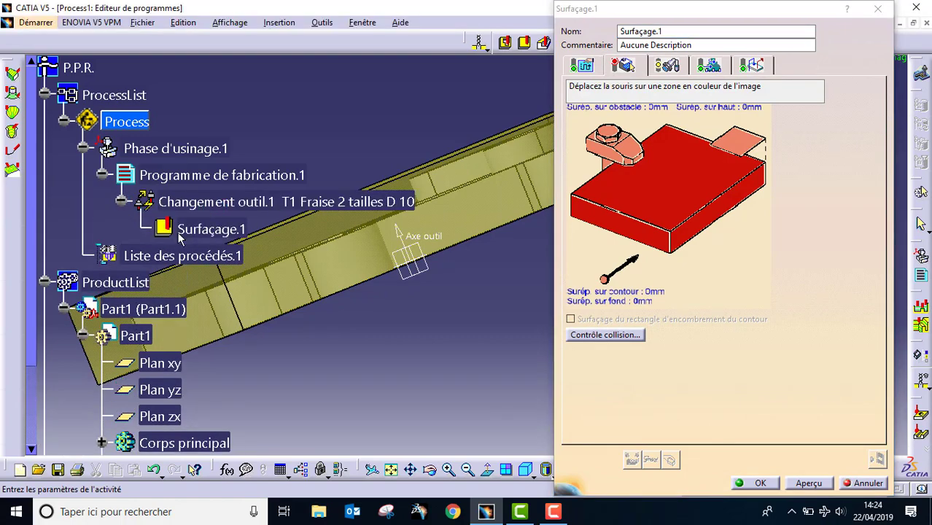
# Set the stock block's upper face as the facing operation's Haut plane, and hide the stock
pyautogui.click(738, 141)
pyautogui.moveTo(532, 164); pyautogui.dragTo(569, 105, button='middle')
pyautogui.click(584, 93)
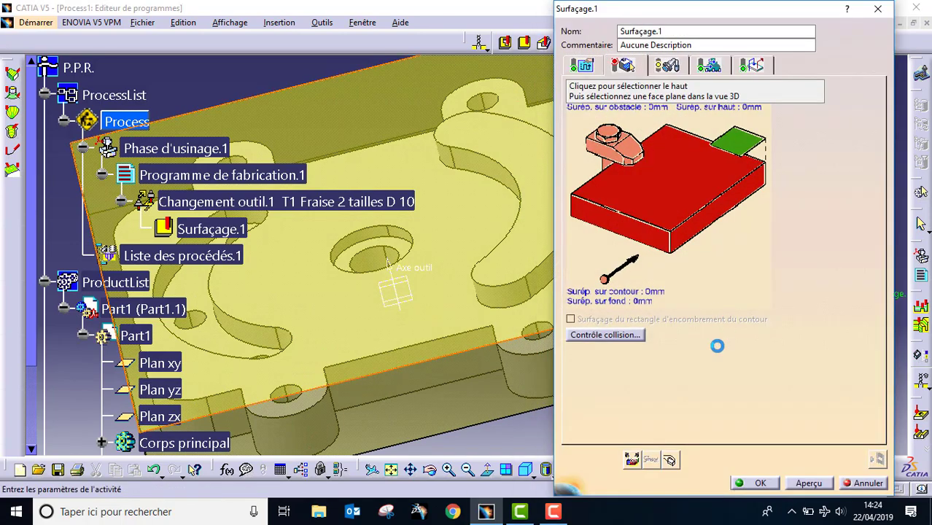
pyautogui.rightClick(444, 253)
pyautogui.click(496, 287)
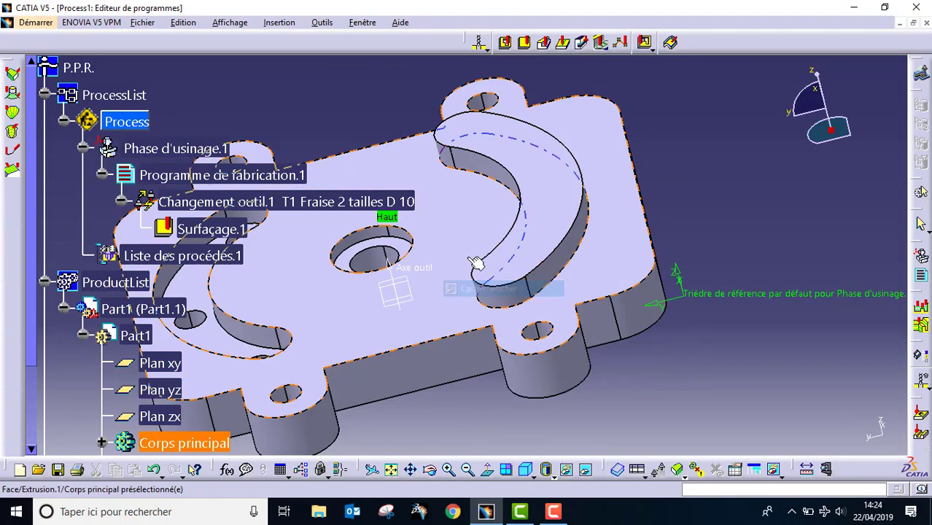
pyautogui.click(566, 249)
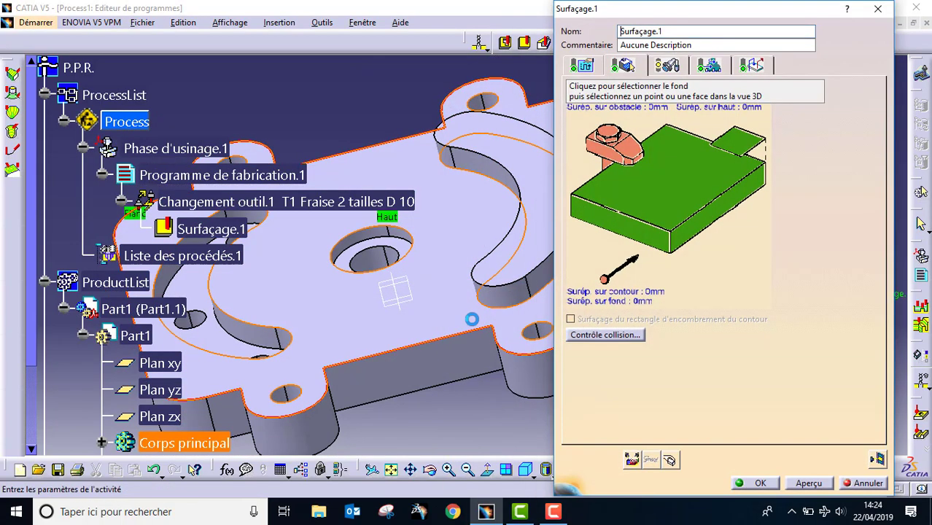
pyautogui.rightClick(677, 199)
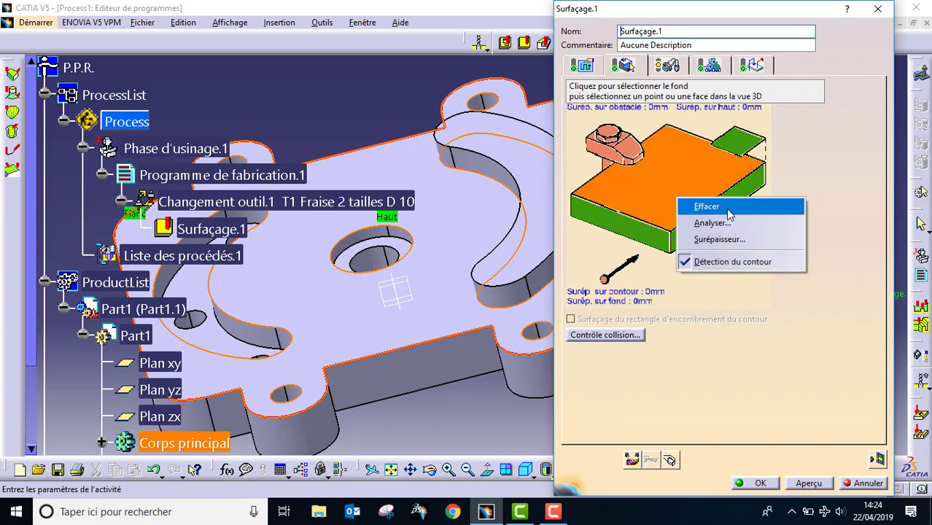
pyautogui.click(706, 206)
pyautogui.rightClick(709, 221)
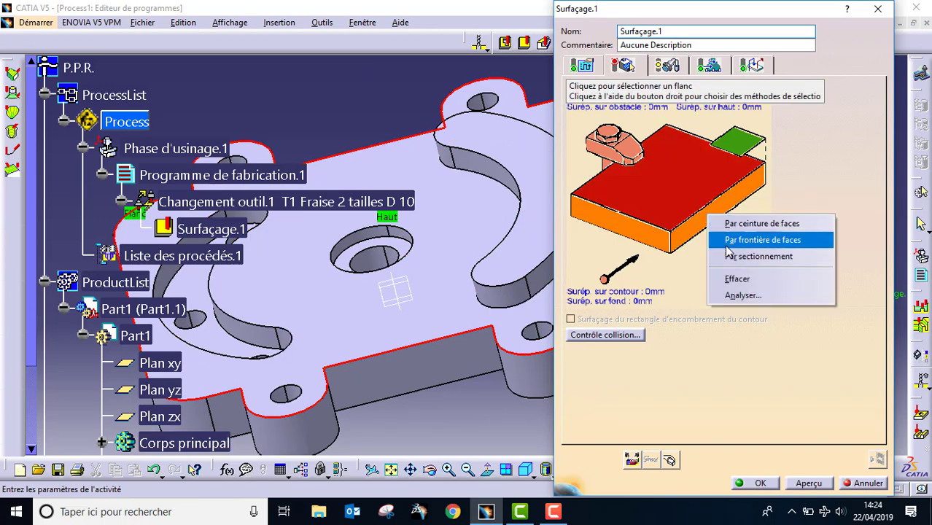
pyautogui.click(738, 280)
# Set the raised crescent's upper face as the facing operation's Fond plane, and clear the automatically detected contour
pyautogui.click(679, 204)
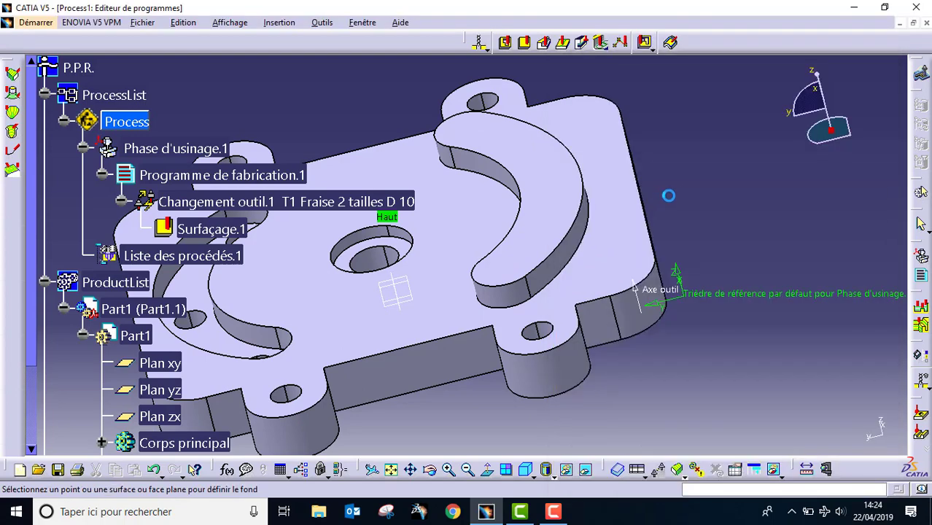
pyautogui.click(584, 198)
pyautogui.moveTo(471, 277); pyautogui.dragTo(449, 168, button='middle')
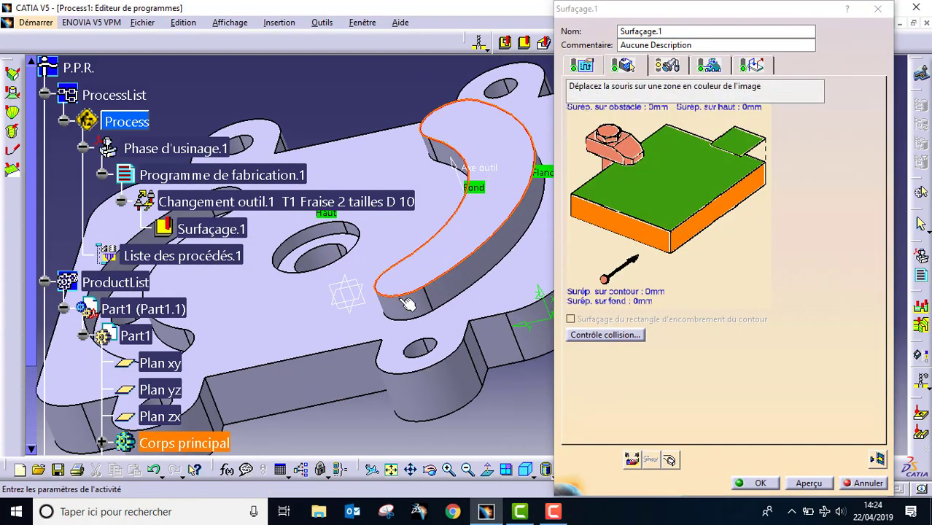
pyautogui.rightClick(688, 231)
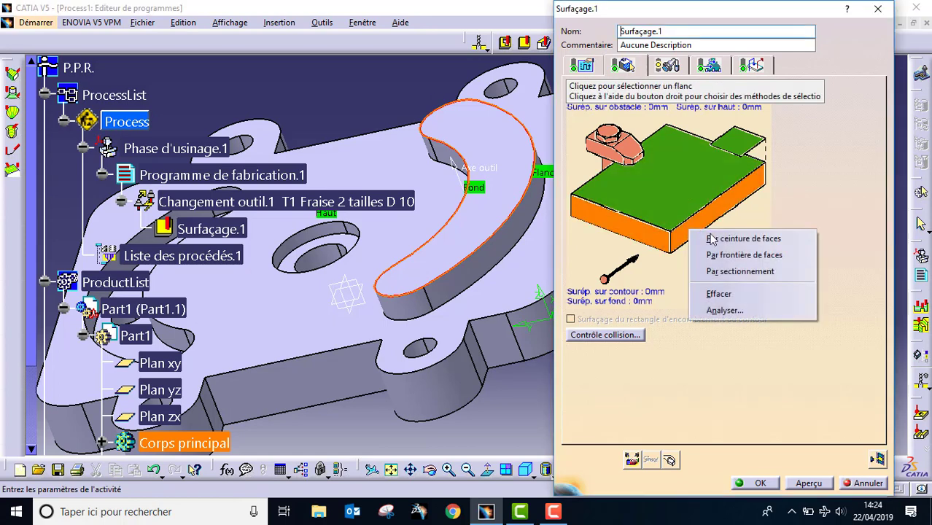
pyautogui.click(723, 293)
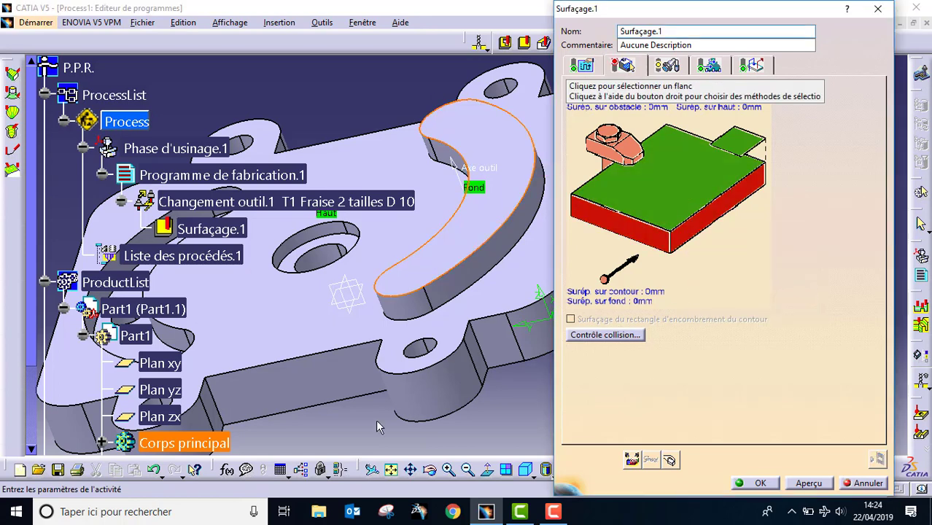
# Show the stock's rectangular sketch, Esquisse.7, and select its four edges as the facing operation's contour
pyautogui.moveTo(438, 410); pyautogui.dragTo(323, 368, button='middle')
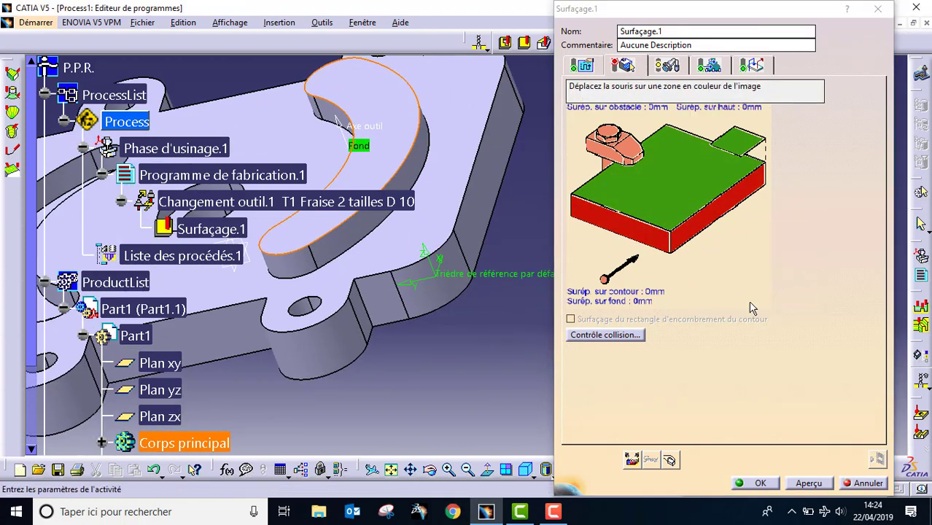
pyautogui.click(660, 230)
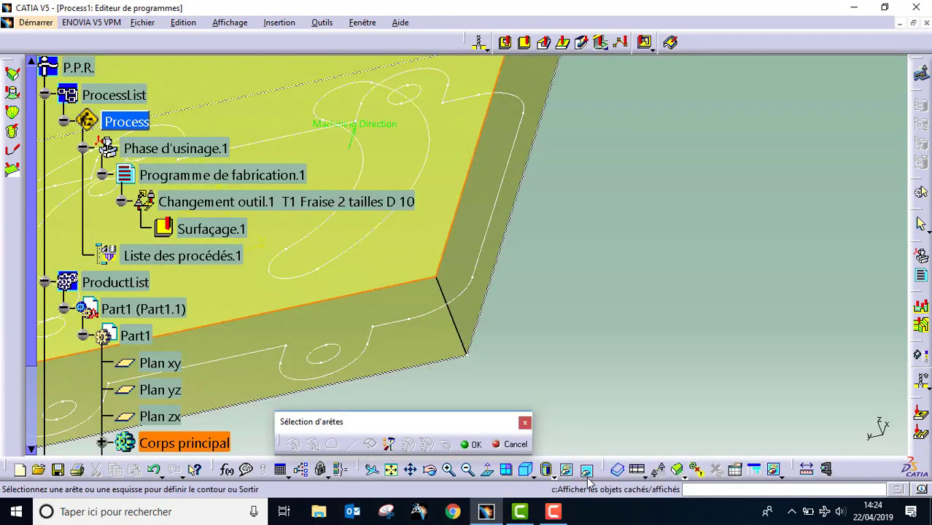
pyautogui.click(482, 283)
pyautogui.moveTo(277, 89); pyautogui.dragTo(624, 115, button='middle')
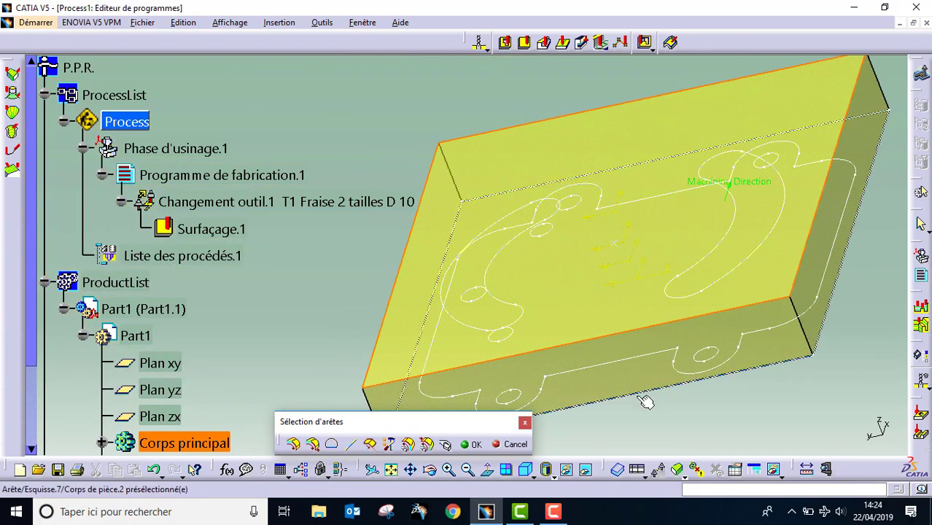
pyautogui.click(586, 473)
pyautogui.click(586, 473)
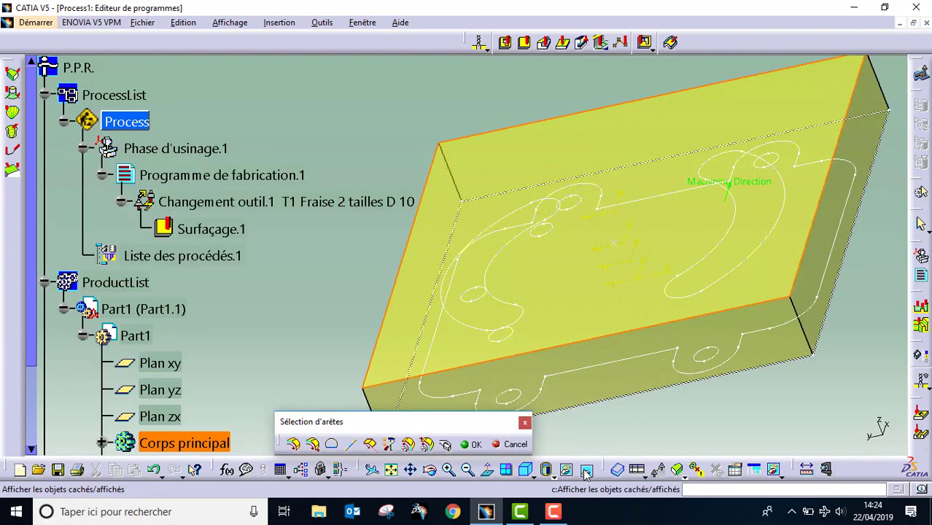
pyautogui.rightClick(685, 388)
pyautogui.click(728, 428)
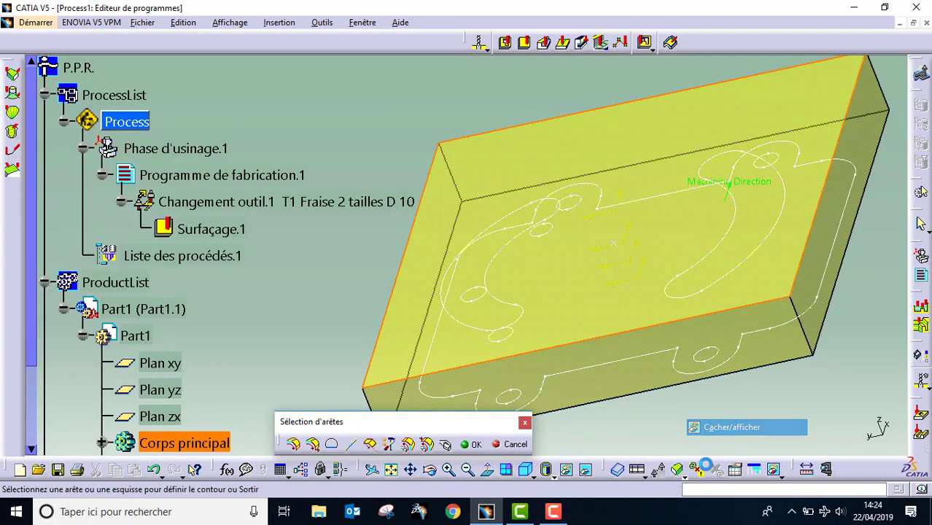
pyautogui.click(588, 470)
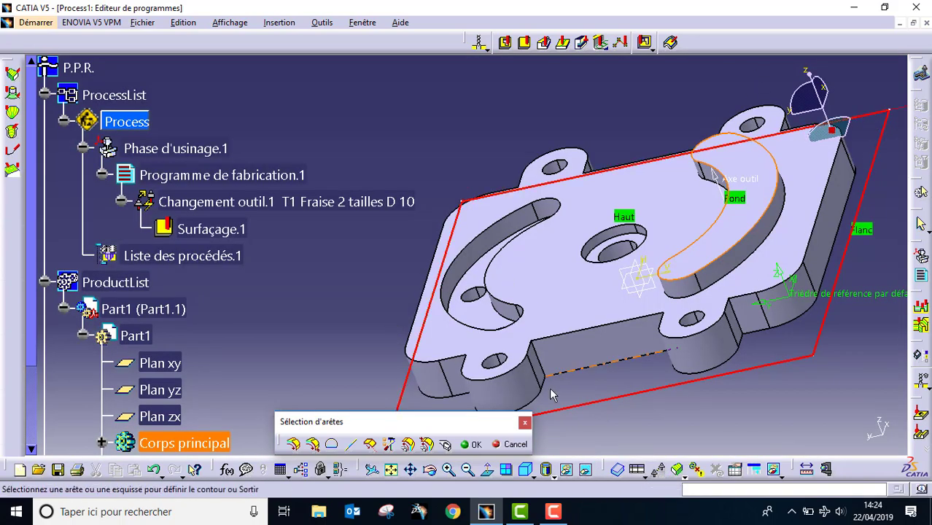
pyautogui.click(471, 445)
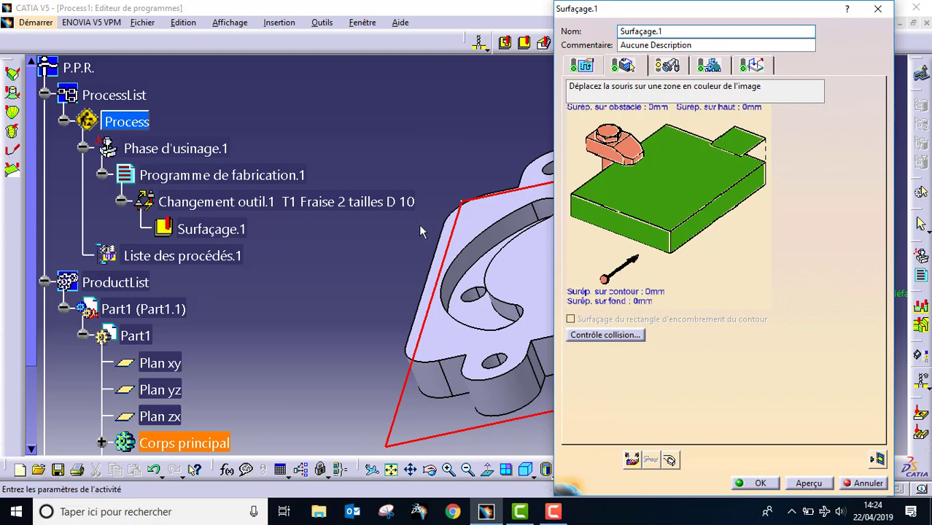
# Compute and replay the Surfaçage.1 toolpath, and examine its passes over the plate
pyautogui.moveTo(423, 234); pyautogui.dragTo(355, 324, button='middle')
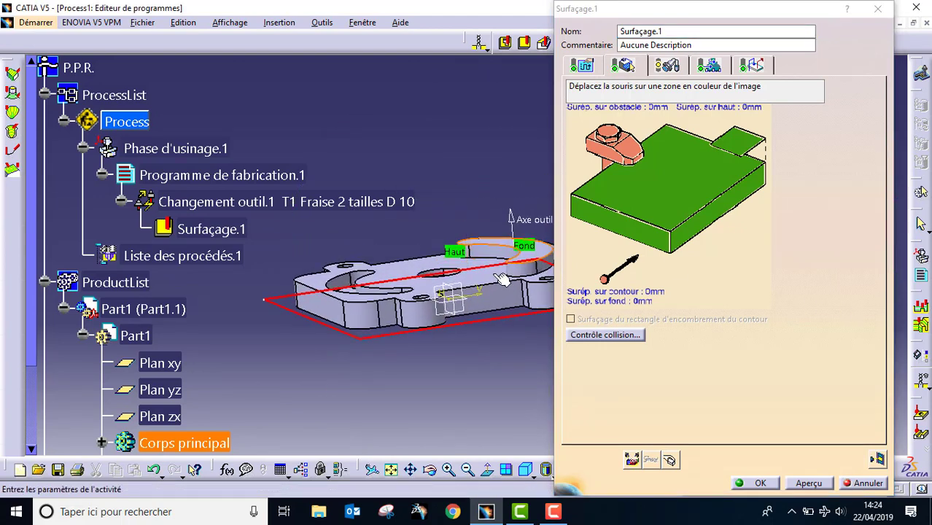
pyautogui.moveTo(503, 279)
pyautogui.mouseDown(button='middle')
pyautogui.moveTo(467, 281)
pyautogui.moveTo(517, 266)
pyautogui.mouseUp(button='middle')
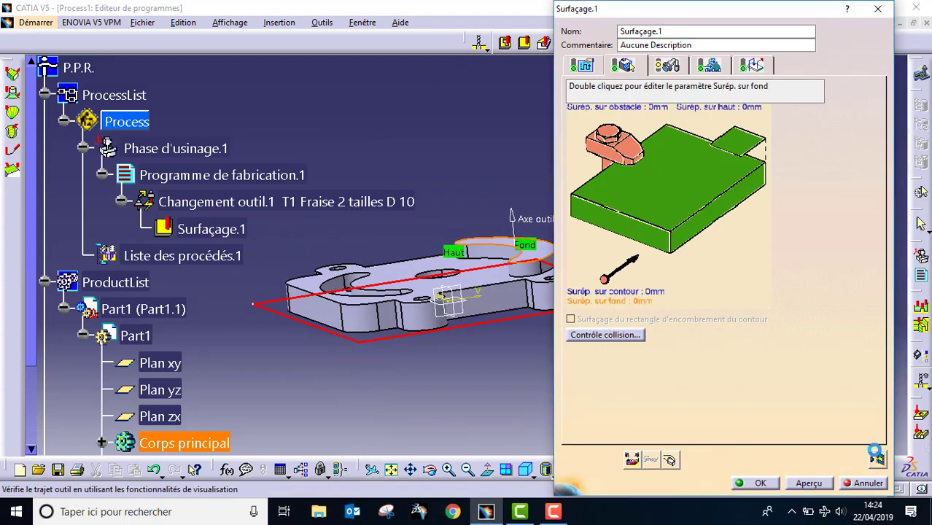
pyautogui.click(879, 458)
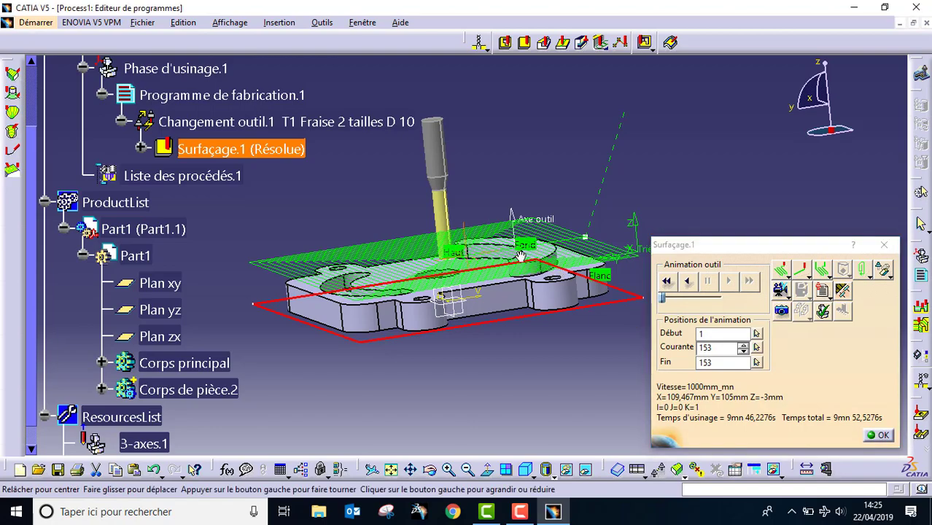
pyautogui.moveTo(473, 259); pyautogui.dragTo(505, 232, button='middle')
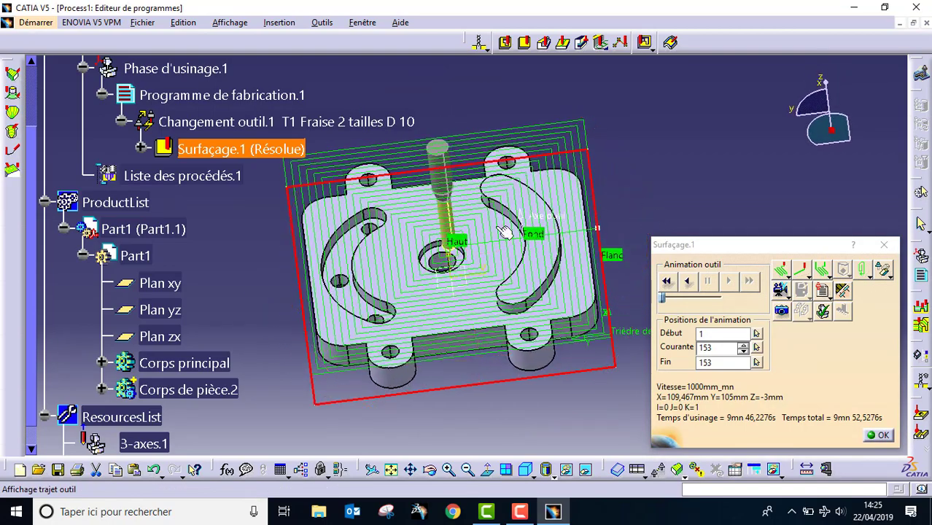
pyautogui.click(883, 435)
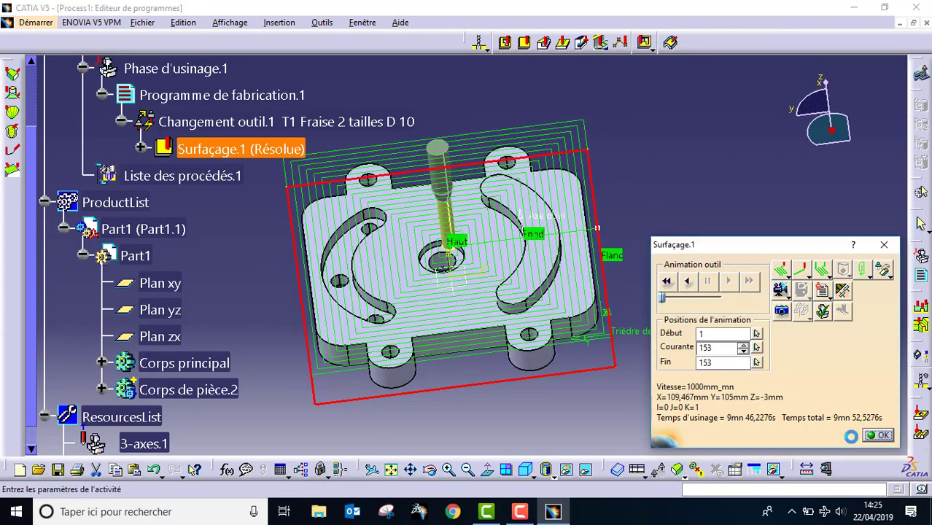
# Use the Fraise à surfacer D 50 tool for the facing operation and set its machining mode to Aller-retour
pyautogui.click(679, 64)
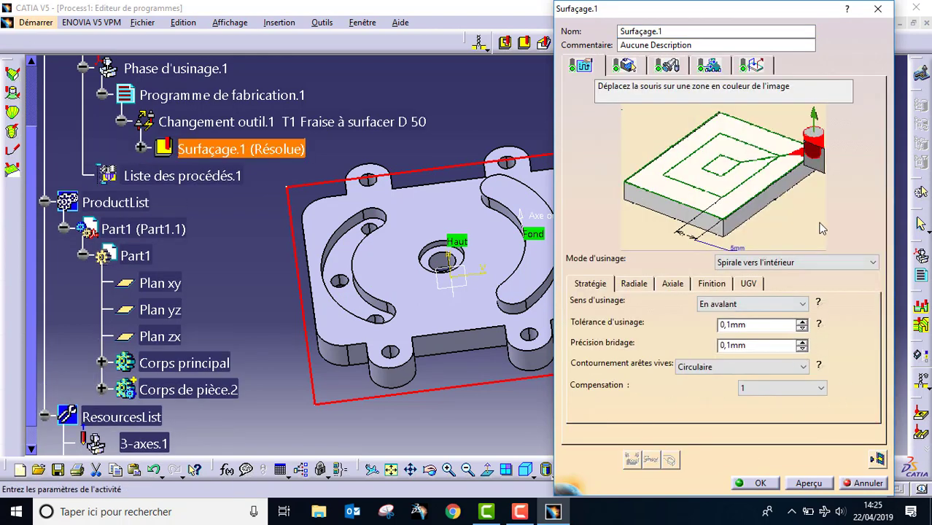
pyautogui.click(836, 262)
pyautogui.click(802, 276)
pyautogui.click(837, 261)
pyautogui.click(801, 285)
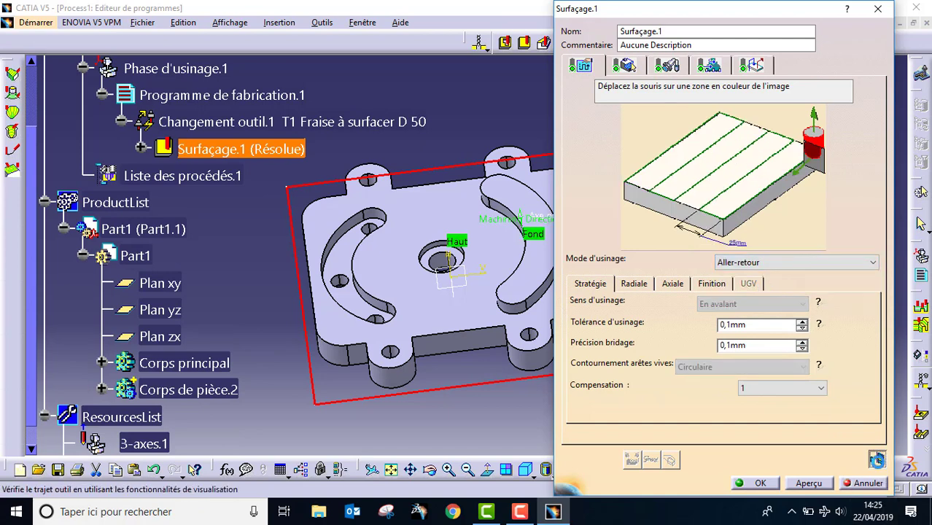
# Replay the facing toolpath with the D 50 face mill and examine its height against the raised crescent
pyautogui.click(876, 459)
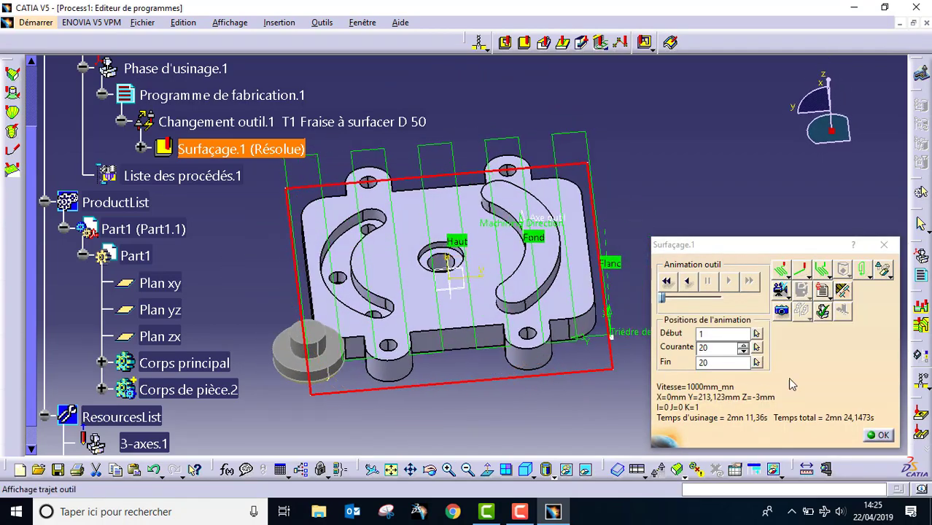
pyautogui.moveTo(518, 366); pyautogui.dragTo(514, 102, button='middle')
pyautogui.moveTo(516, 308); pyautogui.dragTo(531, 307, button='middle')
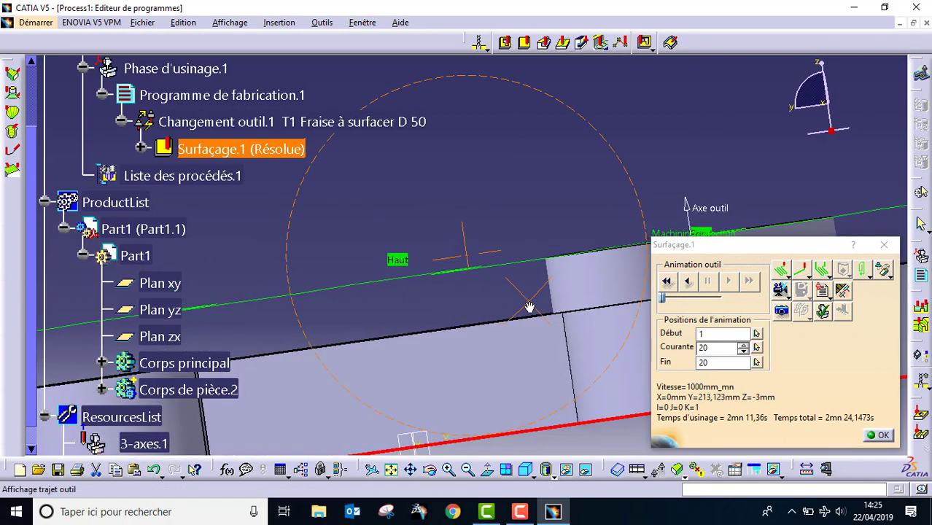
pyautogui.click(880, 436)
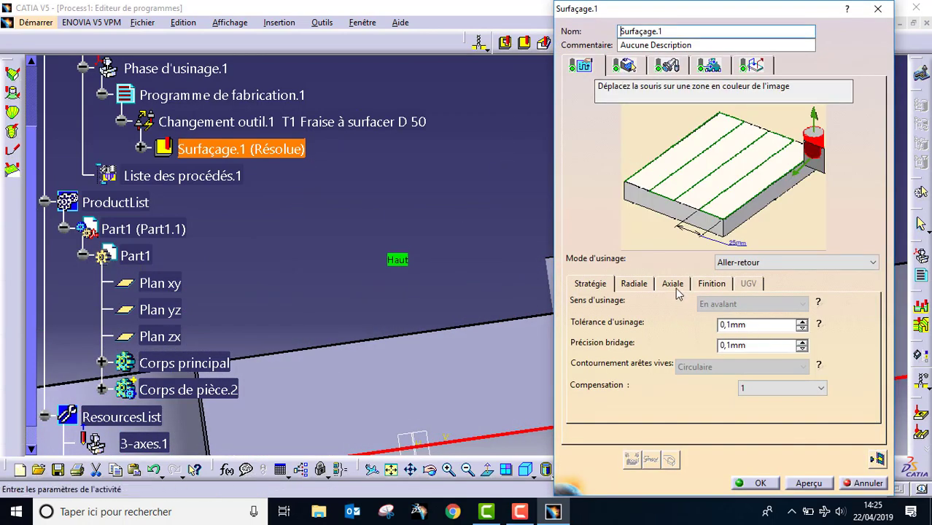
# Set the facing operation's axial mode to Profondeur de coupe maxi with a 2 mm maximum depth of cut
pyautogui.click(672, 285)
pyautogui.scroll(-1, 675, 301)
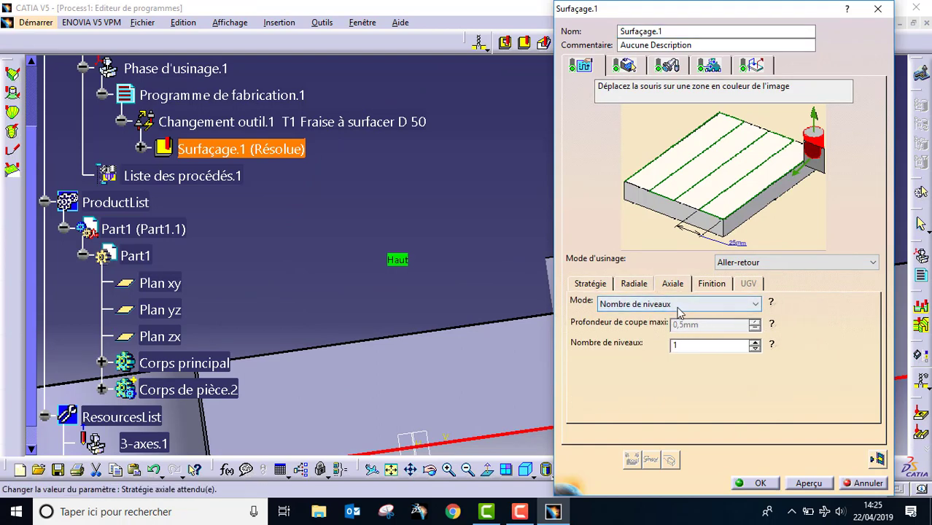
pyautogui.click(678, 305)
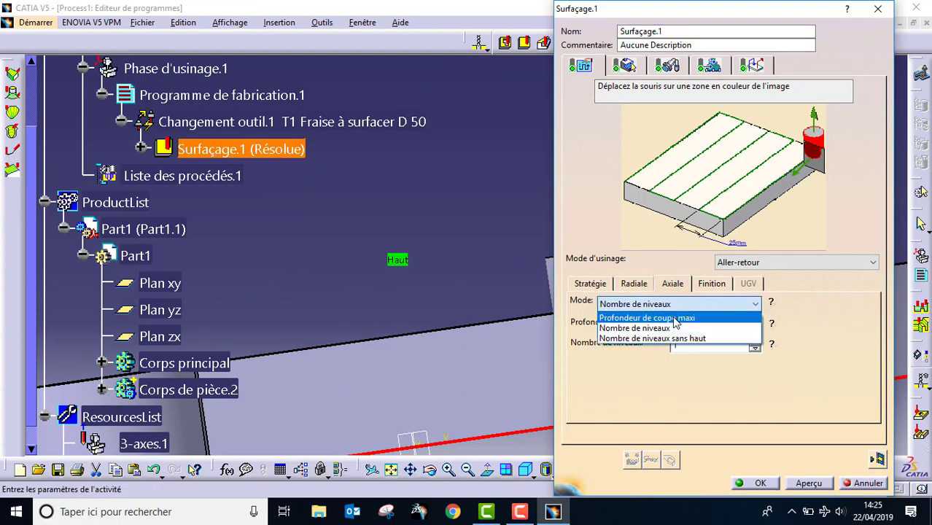
pyautogui.click(676, 319)
pyautogui.moveTo(731, 322); pyautogui.dragTo(652, 320)
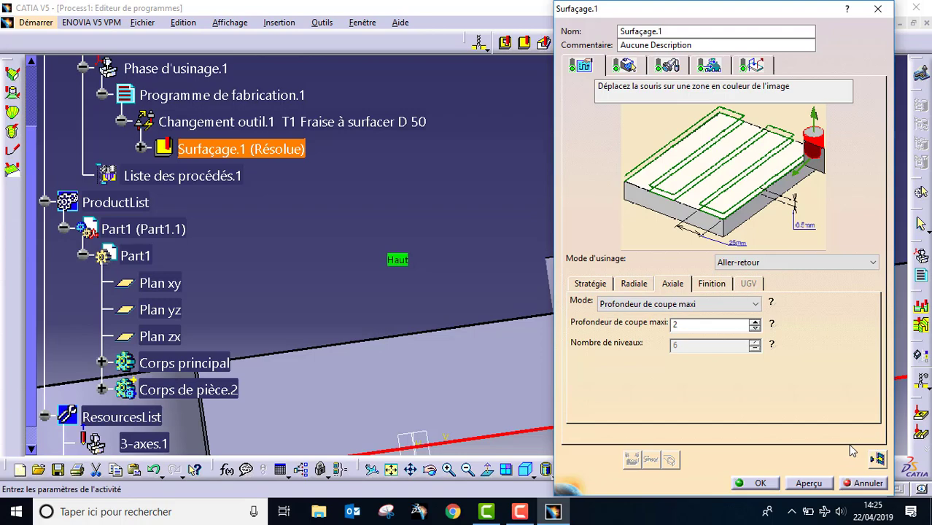
# Replay the facing toolpath, examine its depth levels above the plate, and accept the operation
pyautogui.click(877, 458)
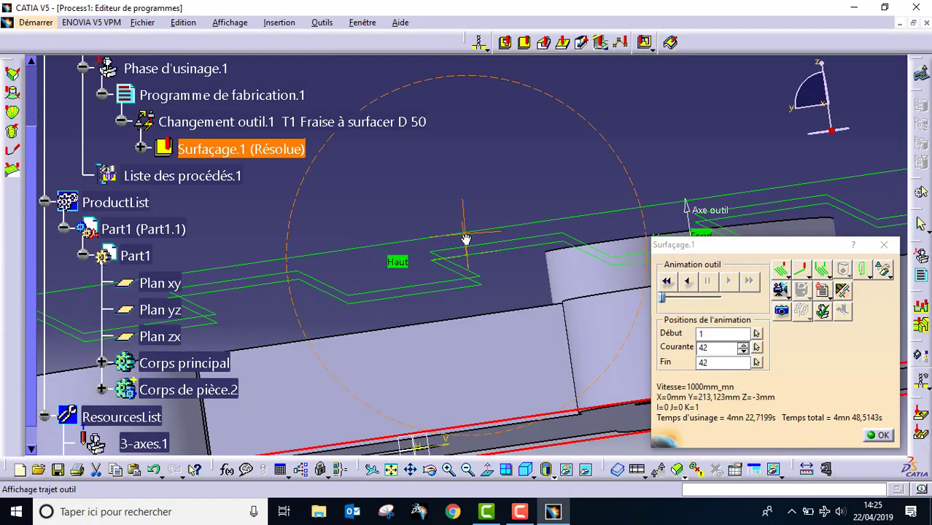
pyautogui.moveTo(467, 240); pyautogui.dragTo(474, 239, button='middle')
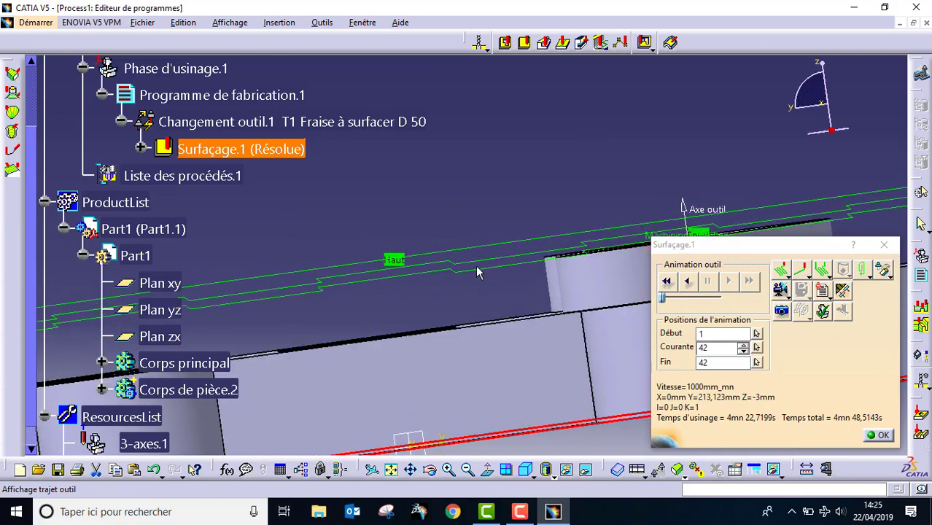
pyautogui.moveTo(480, 271); pyautogui.dragTo(480, 260, button='middle')
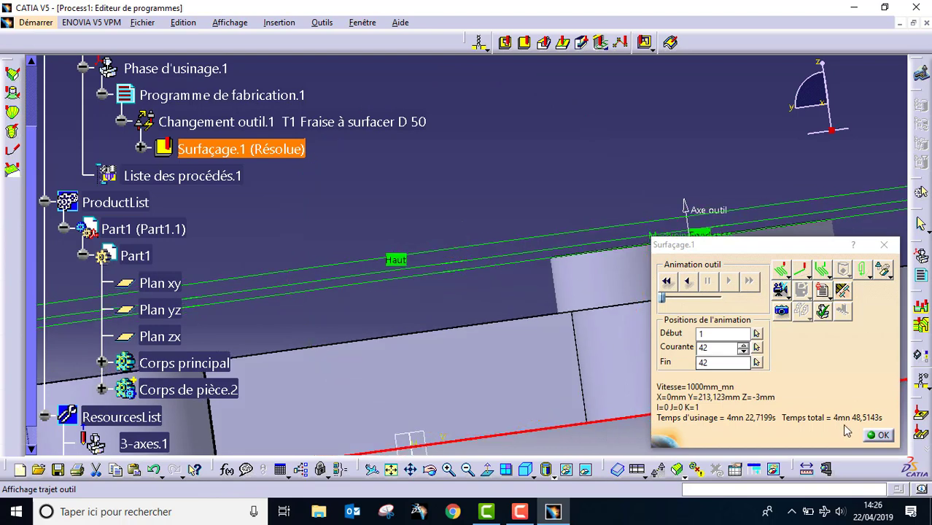
pyautogui.click(872, 436)
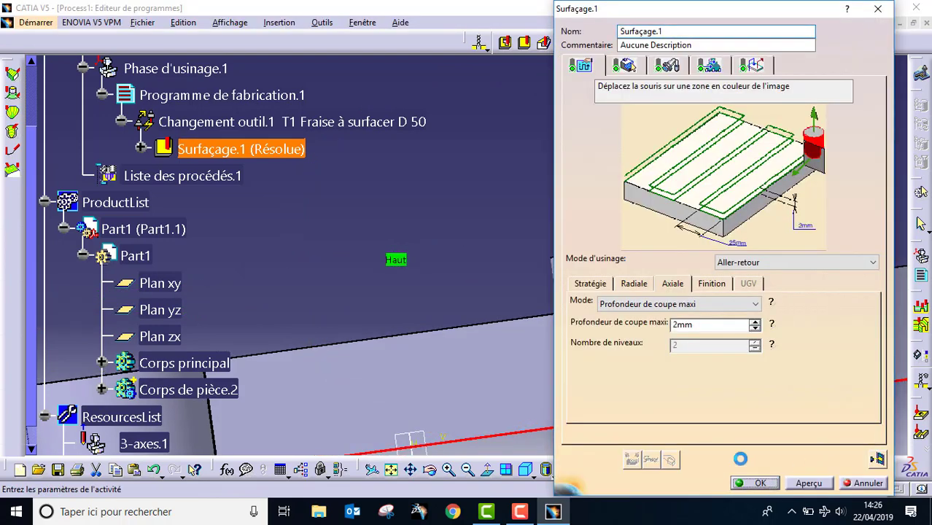
pyautogui.click(755, 482)
# Insert a pocketing operation after Surfaçage.1 in the manufacturing program
pyautogui.moveTo(478, 212); pyautogui.dragTo(527, 313, button='middle')
pyautogui.moveTo(528, 259); pyautogui.dragTo(532, 313, button='middle')
pyautogui.click(654, 173)
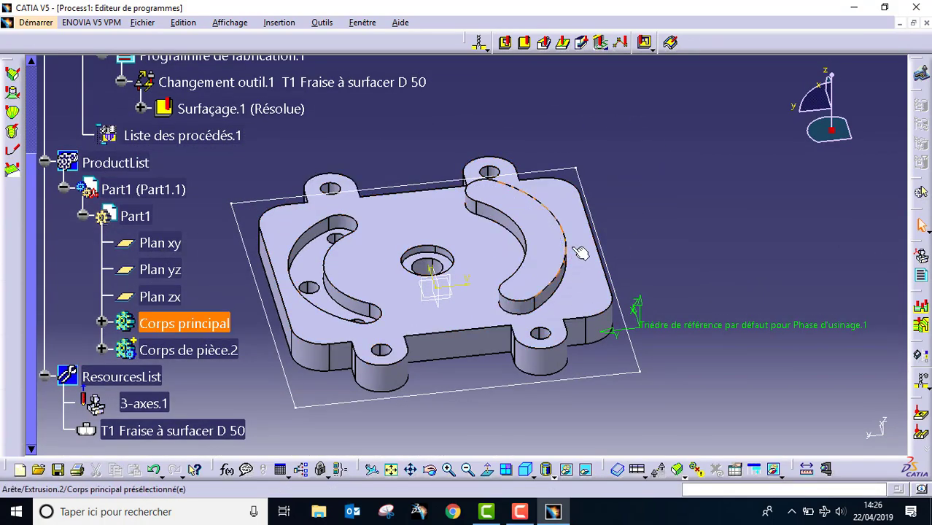
pyautogui.click(504, 43)
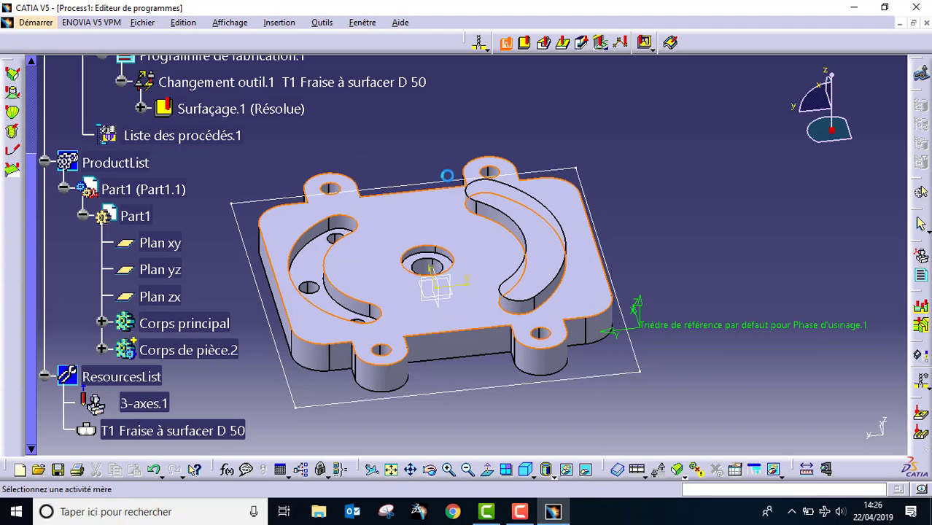
pyautogui.click(149, 108)
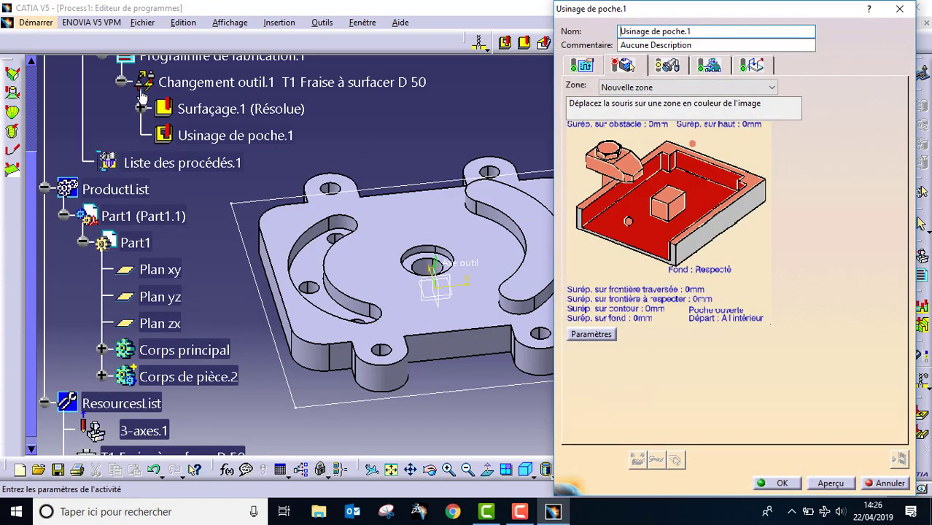
# Assign a two-flute end mill to the pocketing operation and name it T2 Fraise 2 tailles D25
pyautogui.click(667, 66)
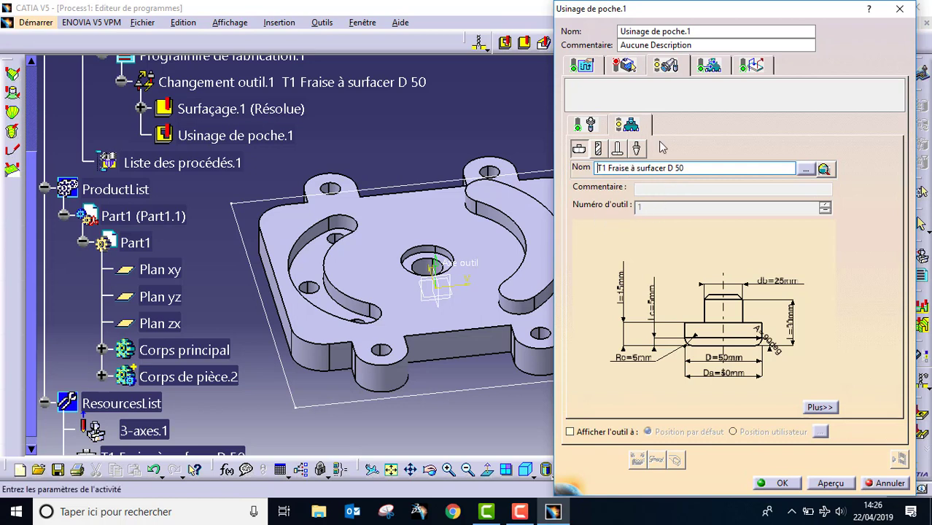
pyautogui.click(599, 149)
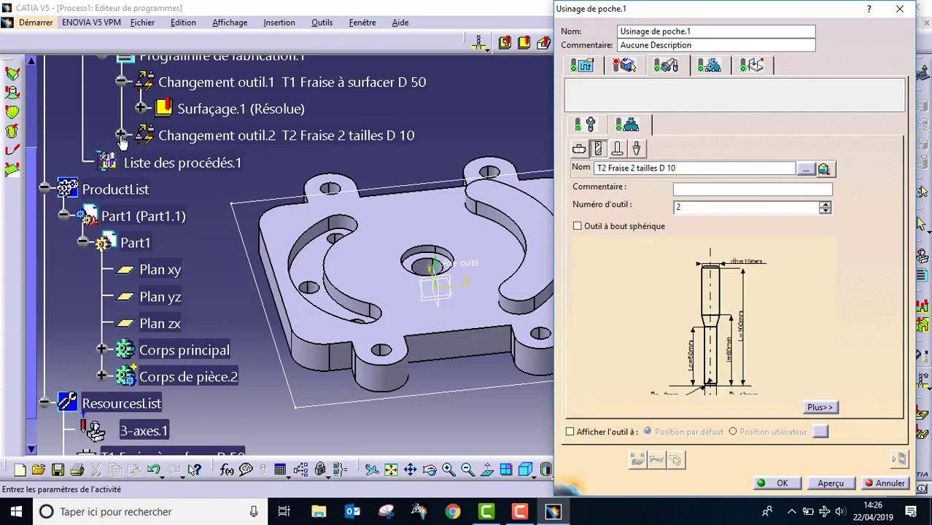
pyautogui.click(121, 135)
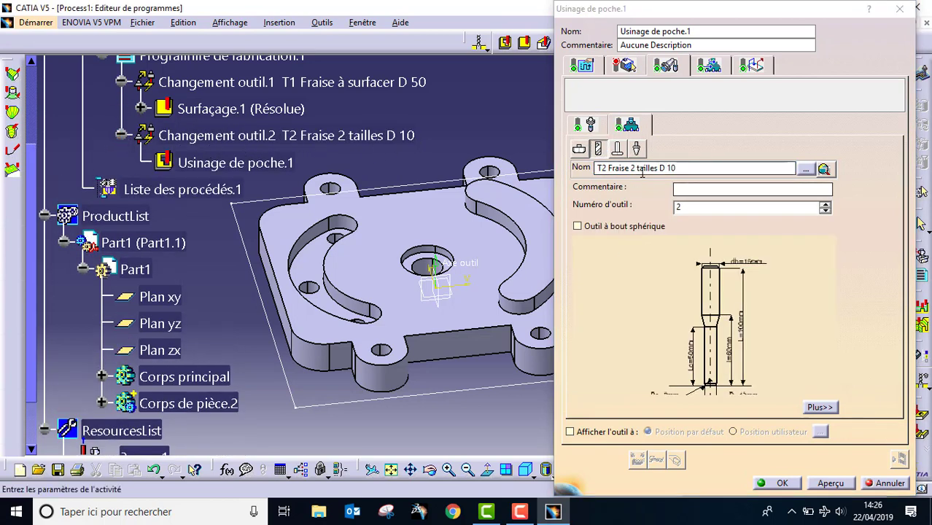
pyautogui.moveTo(677, 168); pyautogui.dragTo(666, 168)
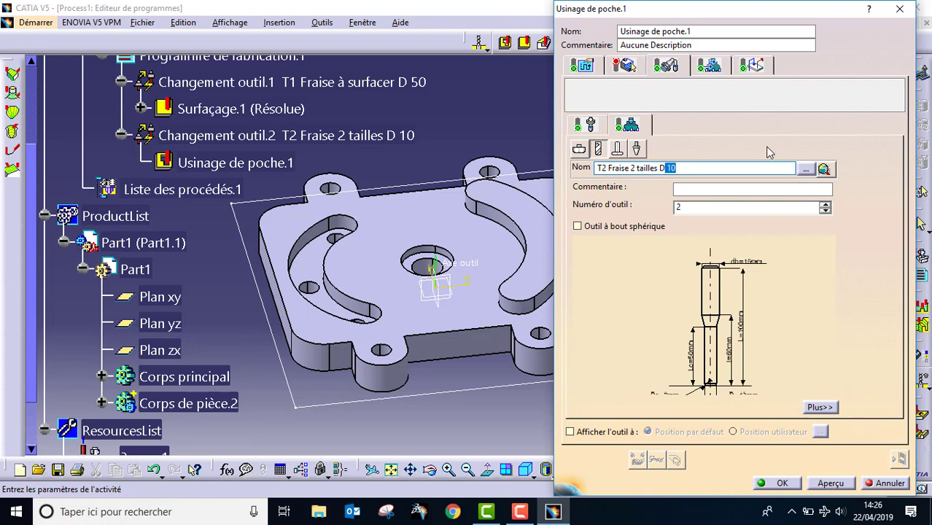
pyautogui.write('25')
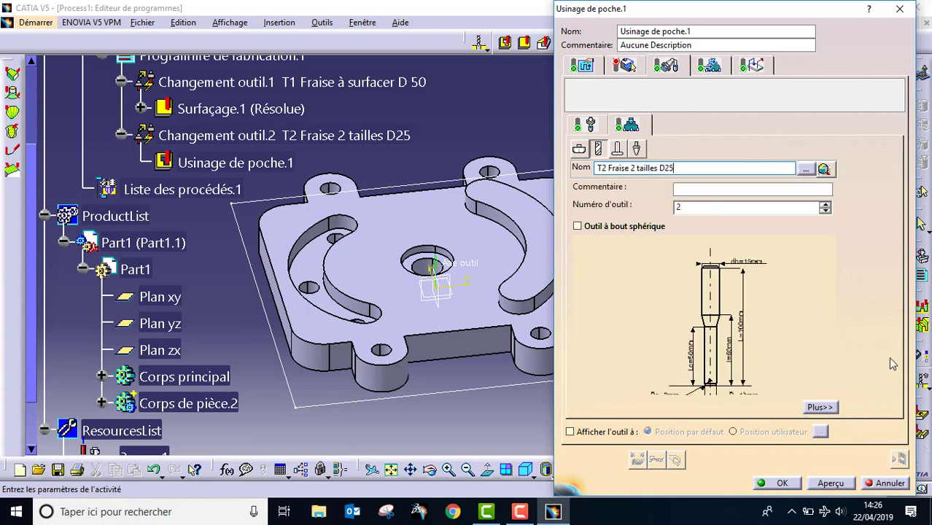
# Set the end mill's diameter to 25 mm and edit its corner radius
pyautogui.scroll(-1, 784, 288)
pyautogui.scroll(-1, 770, 367)
pyautogui.doubleClick(757, 368)
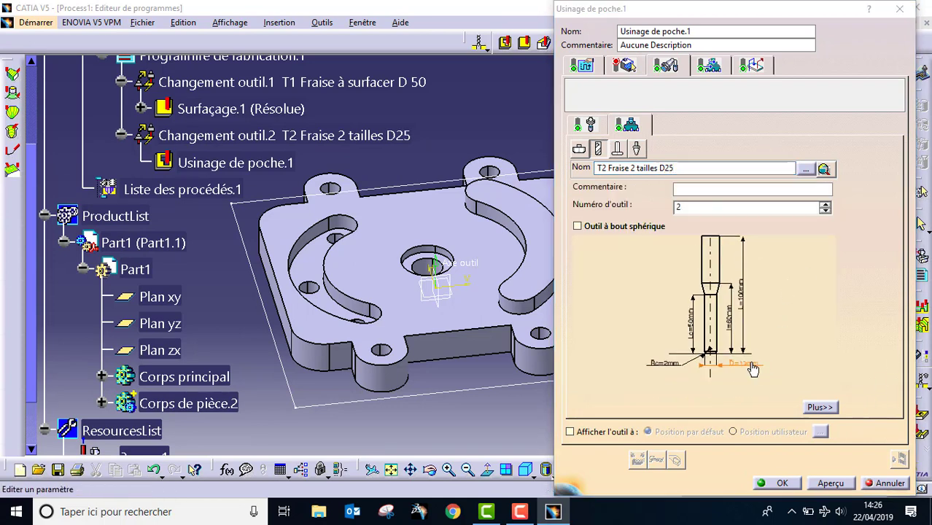
pyautogui.write('25')
pyautogui.press('Return')
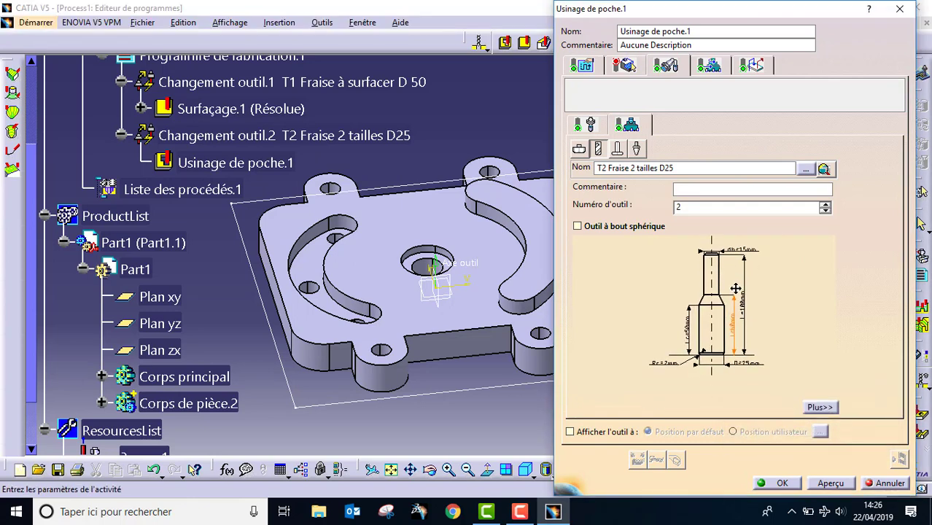
pyautogui.doubleClick(676, 363)
pyautogui.write('8')
pyautogui.press('Return')
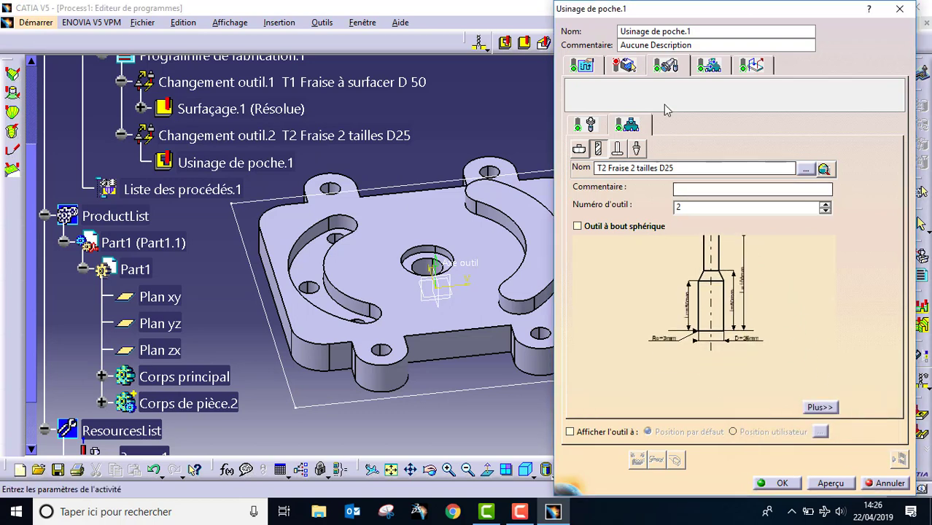
# Define the plate's upper face, around the raised crescent, as the bottom of the pocketing operation
pyautogui.click(624, 66)
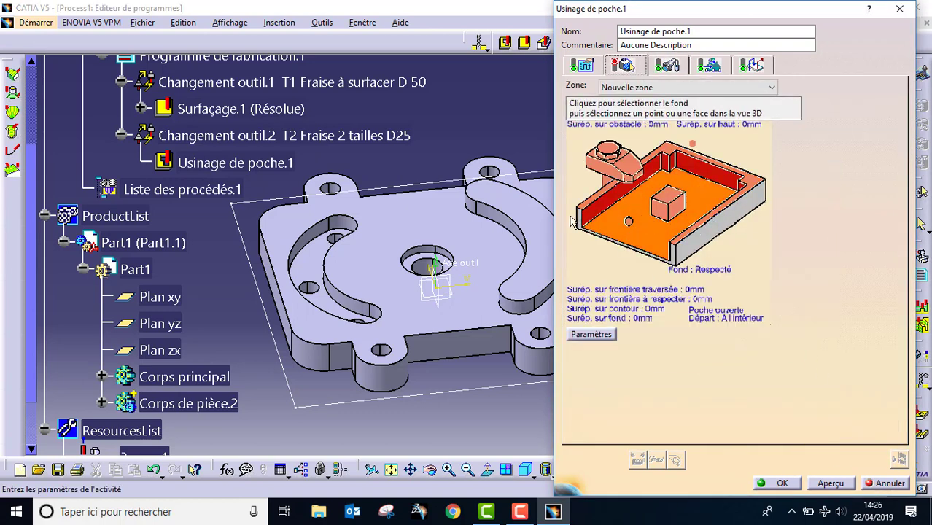
pyautogui.click(699, 198)
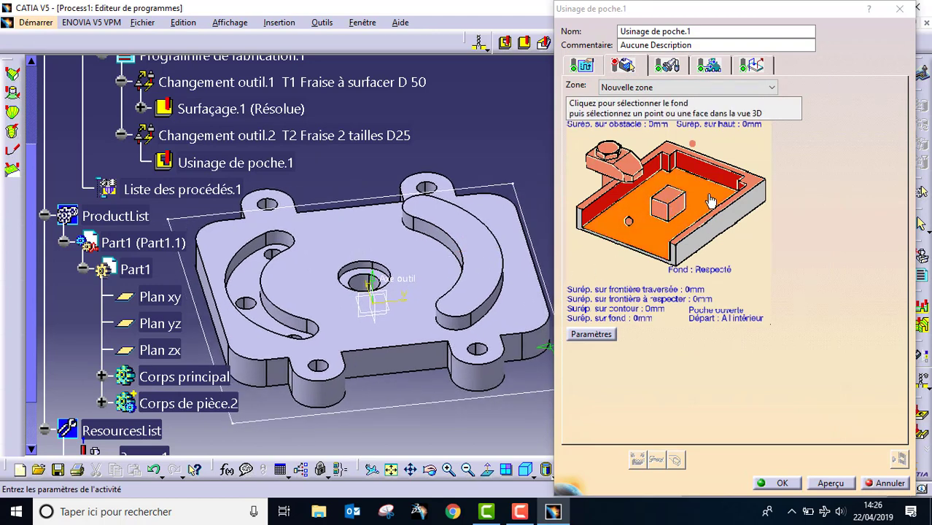
pyautogui.click(706, 198)
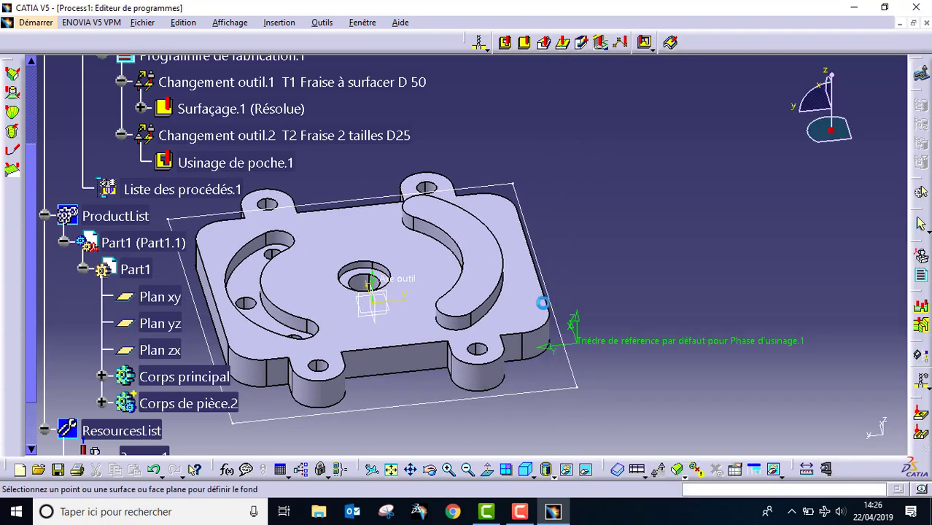
pyautogui.click(415, 261)
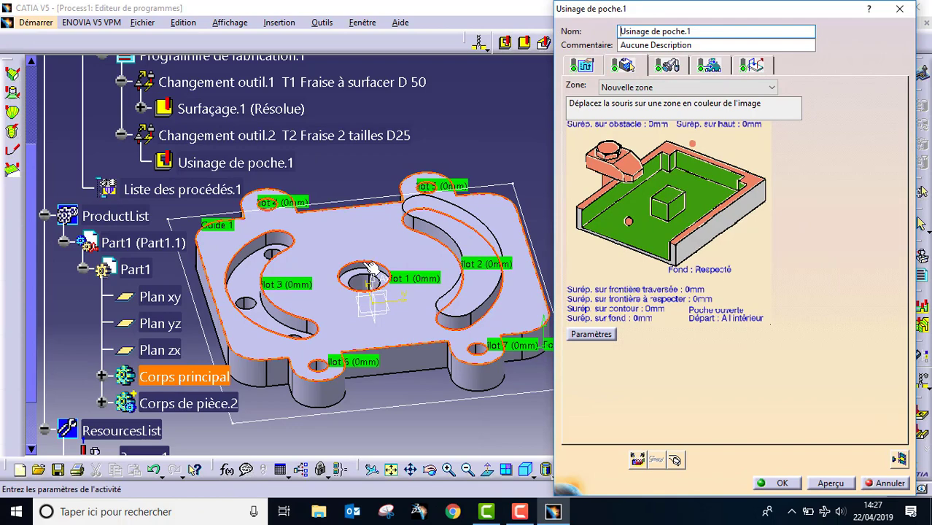
# Remove all the islands detected for the pocketing operation
pyautogui.moveTo(362, 314); pyautogui.dragTo(500, 302, button='middle')
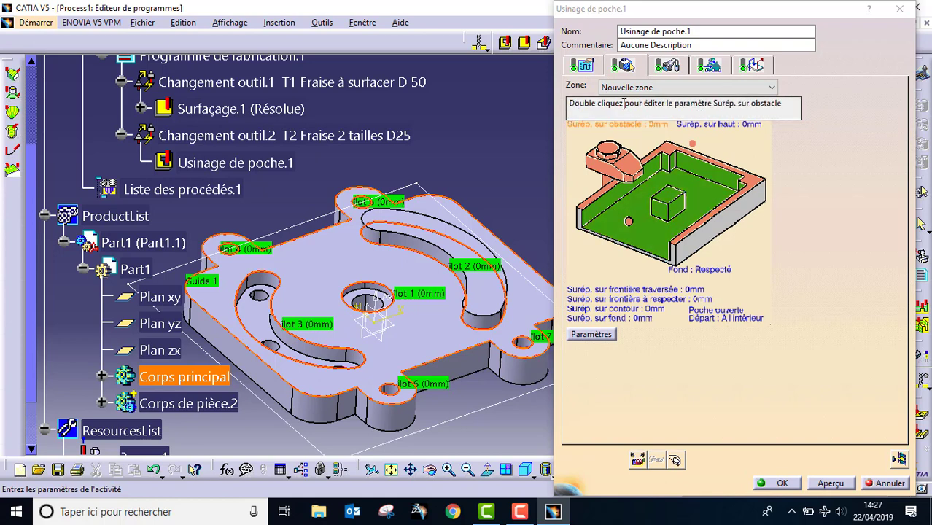
pyautogui.rightClick(674, 205)
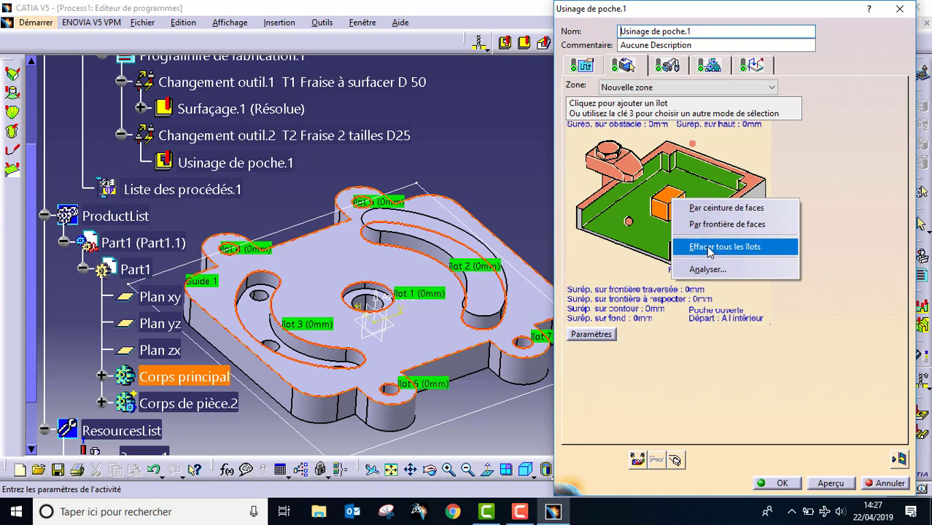
pyautogui.click(711, 252)
# Define the raised crescent as an island by selecting the edges around its base
pyautogui.click(675, 205)
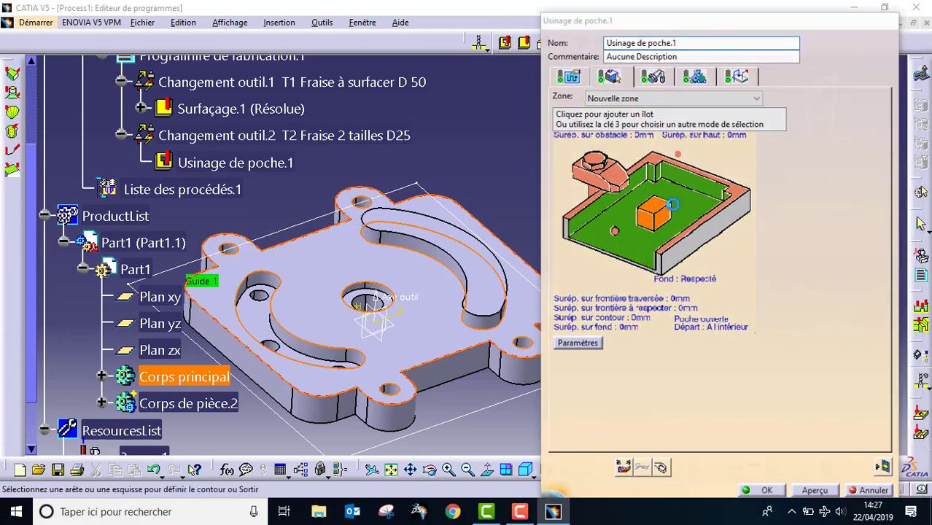
pyautogui.click(466, 278)
pyautogui.moveTo(508, 297); pyautogui.dragTo(414, 302, button='middle')
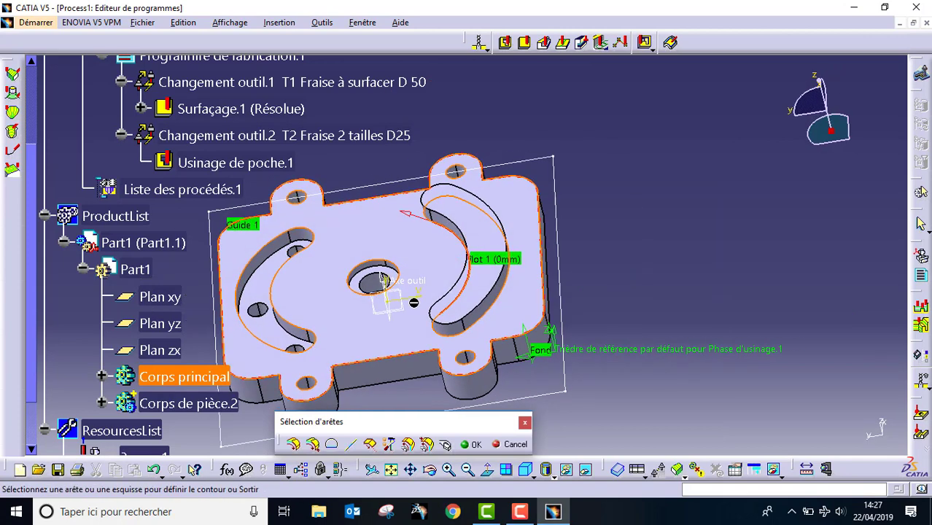
pyautogui.click(494, 302)
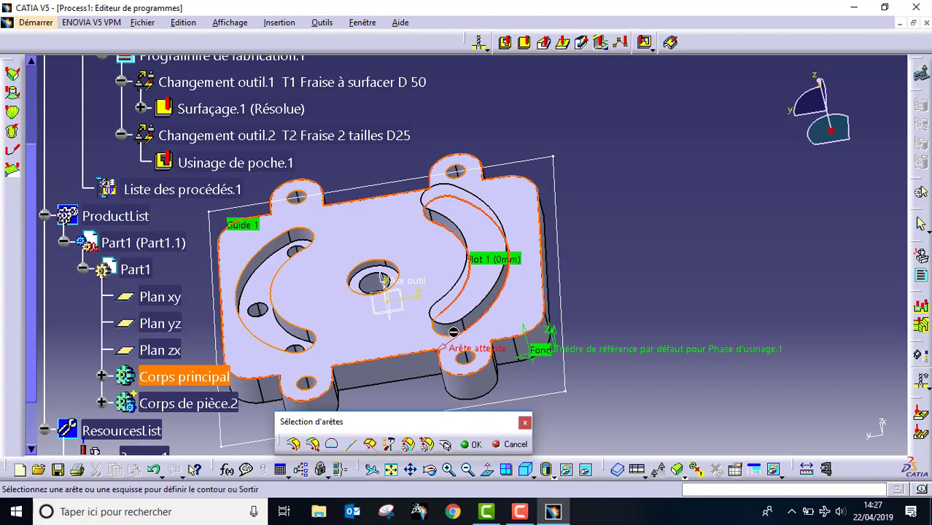
pyautogui.moveTo(474, 267); pyautogui.dragTo(452, 274, button='middle')
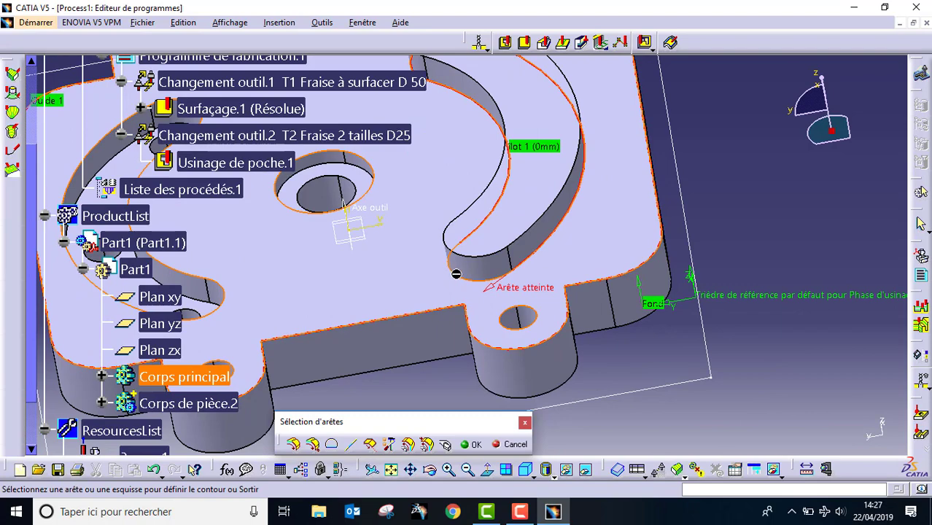
pyautogui.click(473, 280)
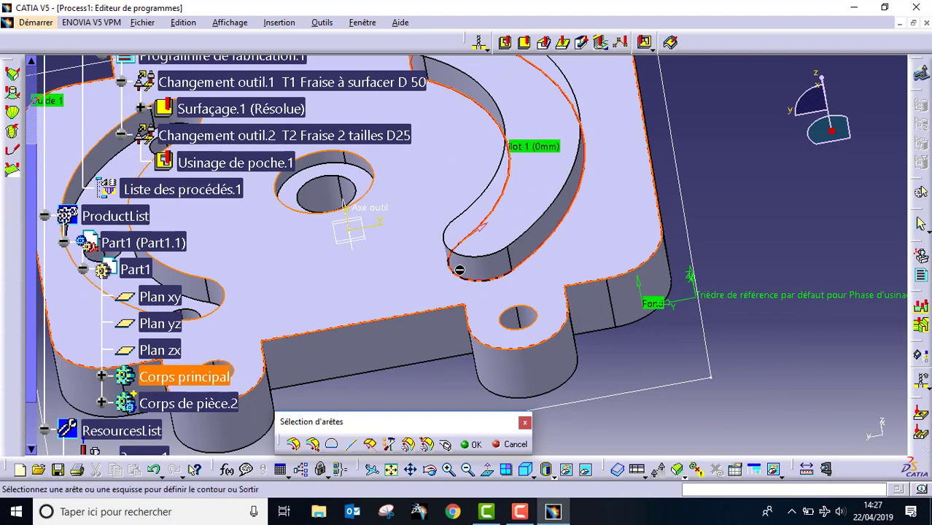
pyautogui.moveTo(459, 268); pyautogui.dragTo(458, 333, button='middle')
pyautogui.click(470, 444)
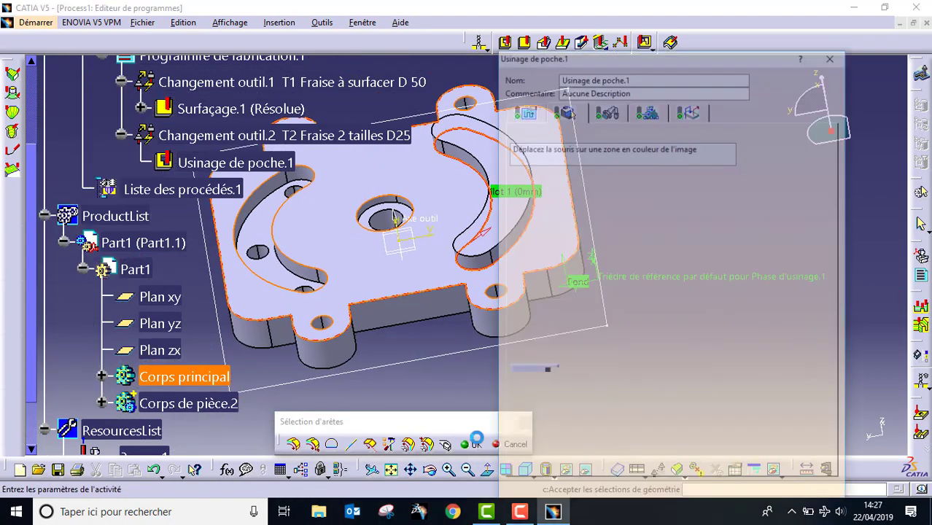
# Define the raised crescent's upper face as the top plane of the pocketing operation
pyautogui.moveTo(406, 316); pyautogui.dragTo(483, 311, button='middle')
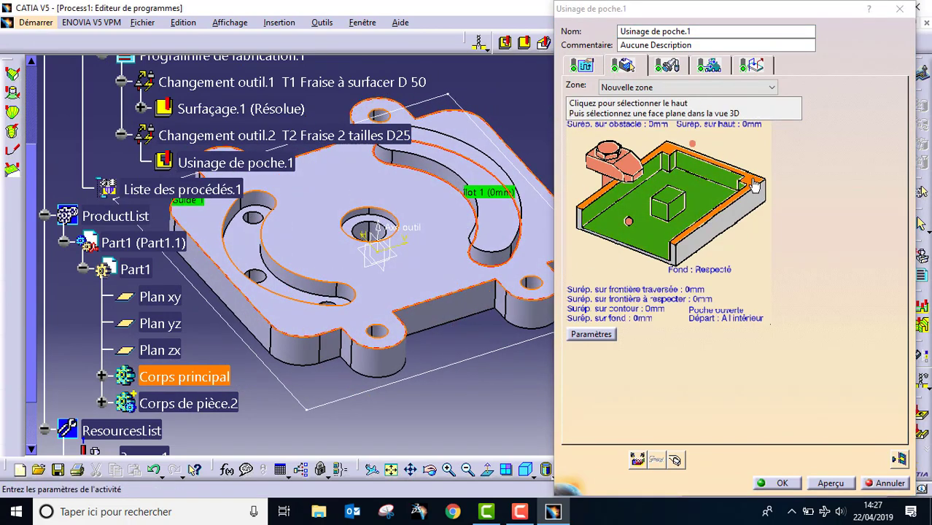
pyautogui.click(697, 212)
pyautogui.click(479, 170)
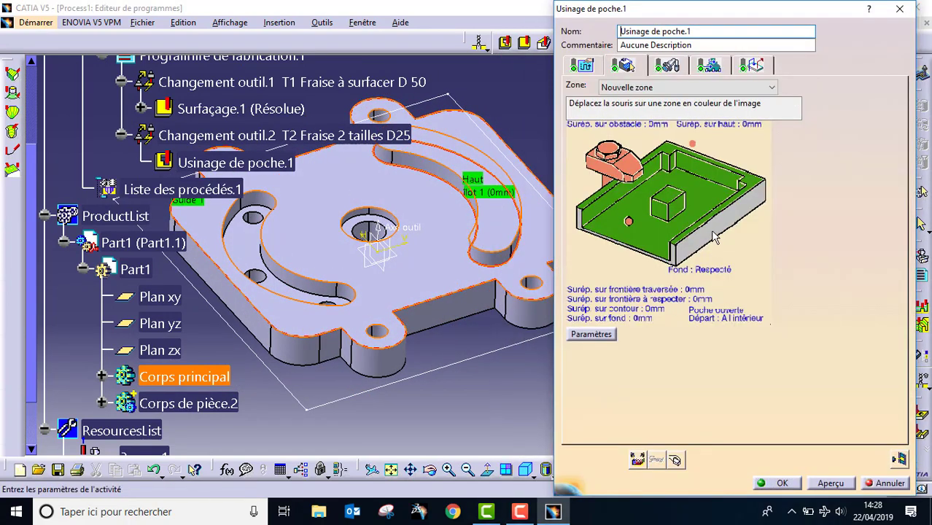
# Compute and replay the Usinage de poche.1 toolpath, and examine its passes around the raised crescent and plate edges
pyautogui.click(900, 459)
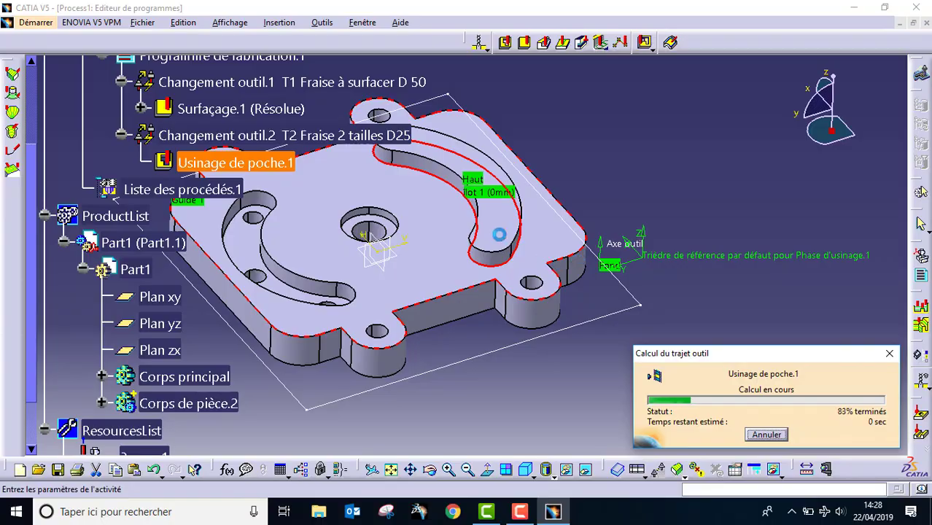
pyautogui.moveTo(525, 230); pyautogui.dragTo(377, 336, button='middle')
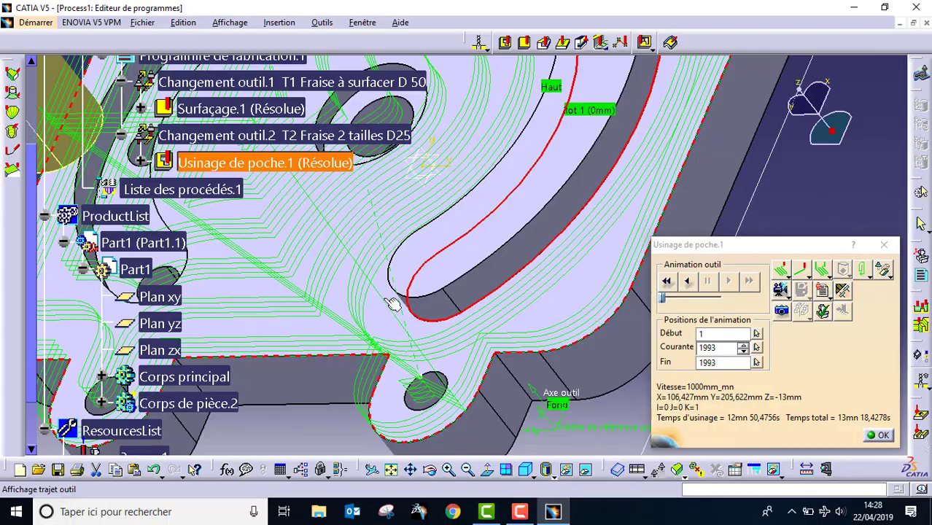
pyautogui.moveTo(369, 257); pyautogui.dragTo(423, 379, button='middle')
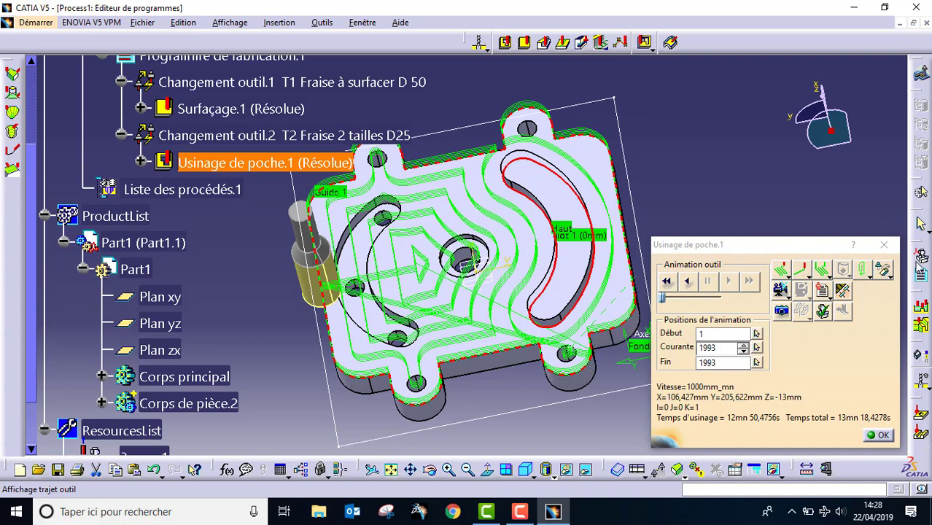
# Run a video simulation of the Usinage de poche.1 material removal and examine the material left around the plate's edges and lugs
pyautogui.click(777, 292)
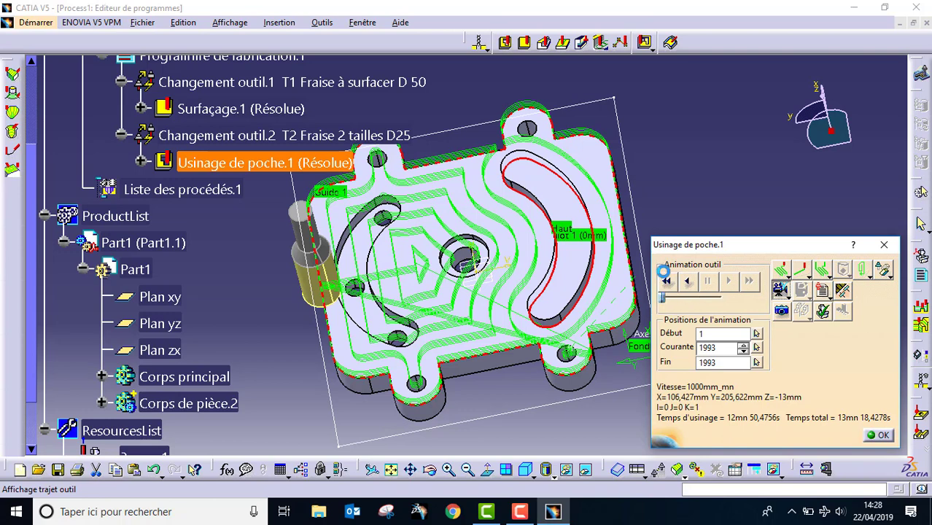
pyautogui.click(830, 300)
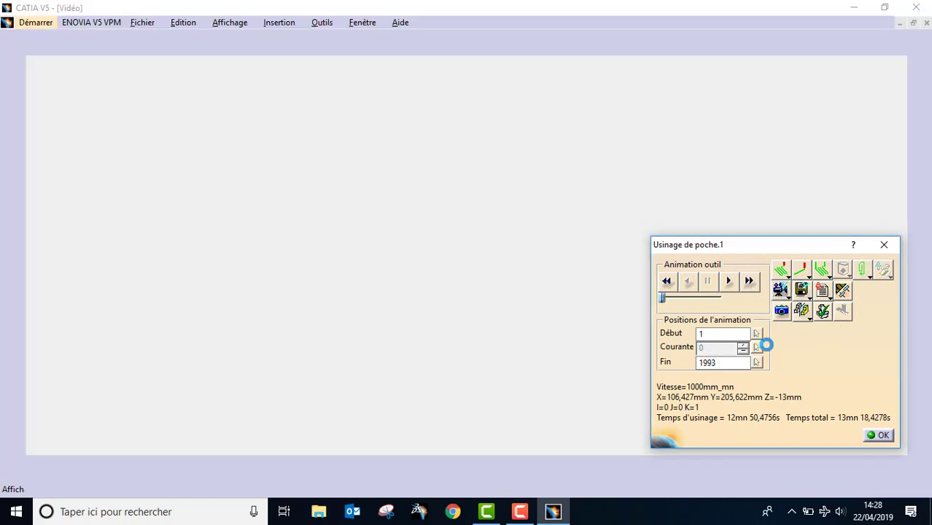
pyautogui.click(730, 282)
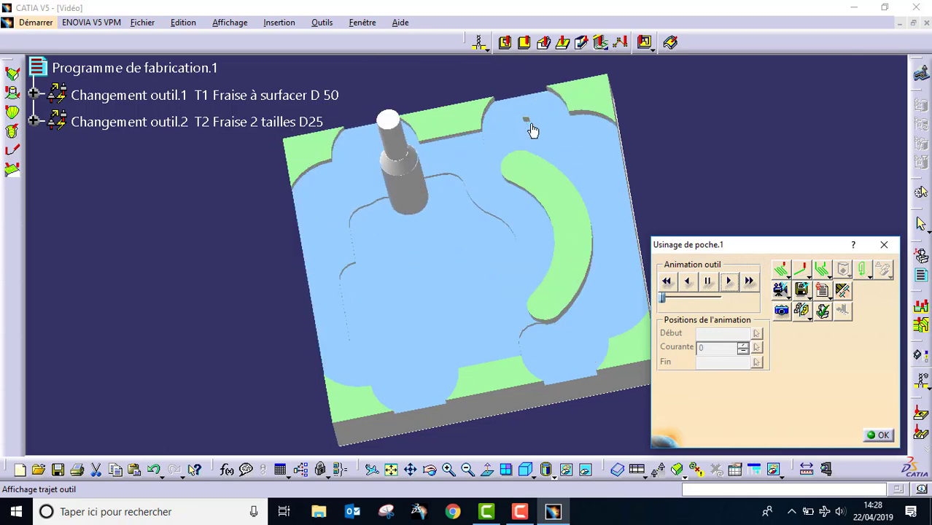
pyautogui.moveTo(553, 270)
pyautogui.mouseDown(button='middle')
pyautogui.moveTo(426, 266)
pyautogui.moveTo(458, 264)
pyautogui.moveTo(520, 156)
pyautogui.moveTo(227, 327)
pyautogui.mouseUp(button='middle')
pyautogui.moveTo(536, 296)
pyautogui.mouseDown(button='middle')
pyautogui.moveTo(381, 462)
pyautogui.moveTo(368, 496)
pyautogui.mouseUp(button='middle')
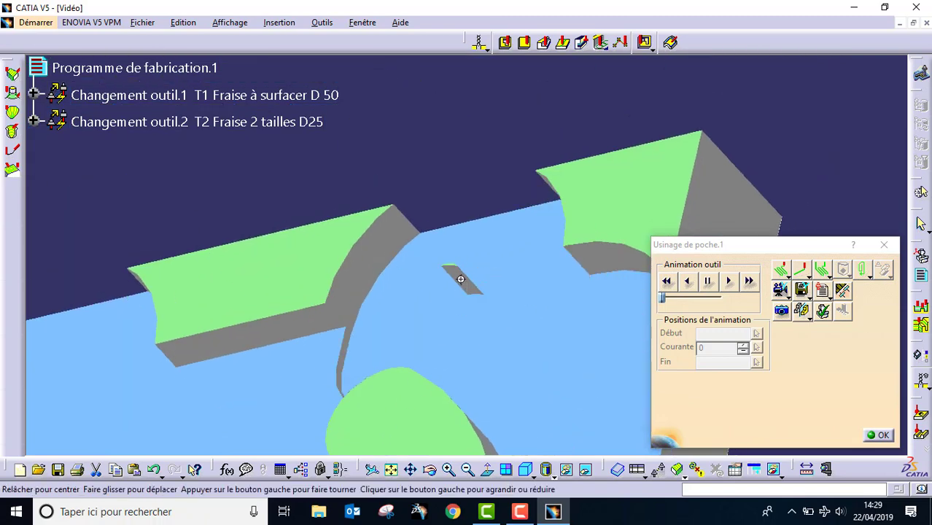
pyautogui.moveTo(459, 277); pyautogui.dragTo(508, 255, button='middle')
pyautogui.moveTo(485, 349); pyautogui.dragTo(462, 323, button='middle')
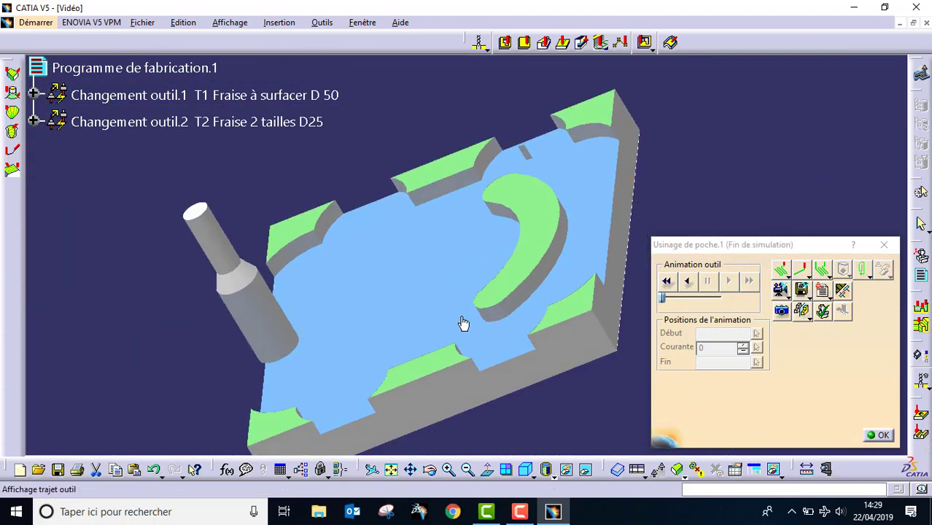
pyautogui.moveTo(374, 264); pyautogui.dragTo(576, 379, button='middle')
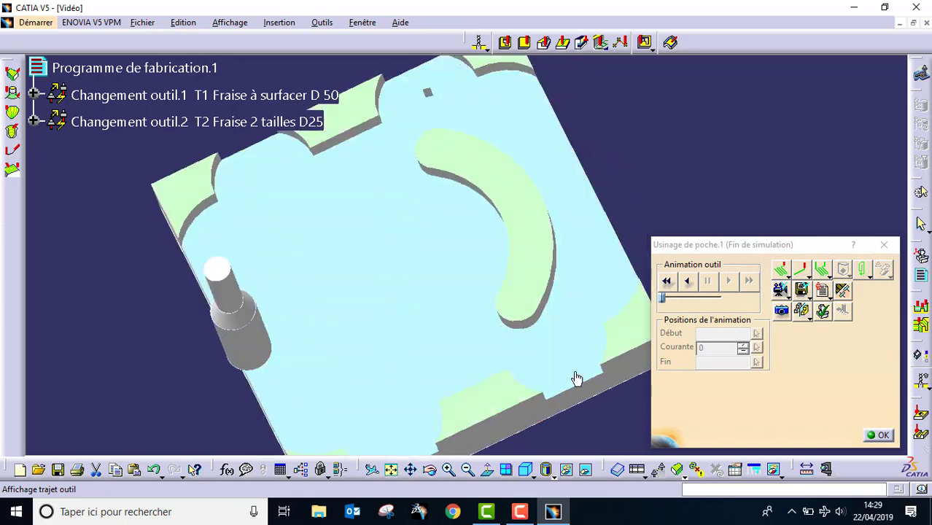
pyautogui.click(881, 436)
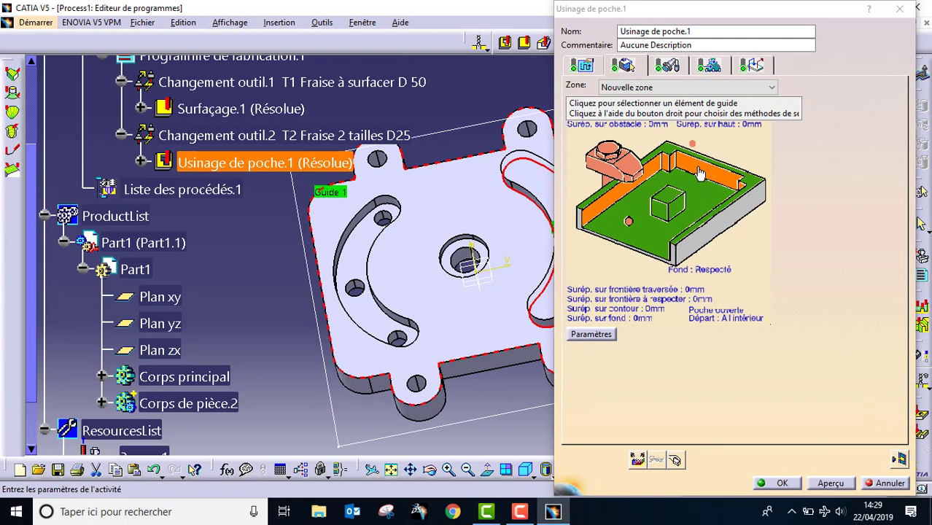
# Replace the pocketing operation's guide contour with the rectangular outline of the stock
pyautogui.rightClick(699, 173)
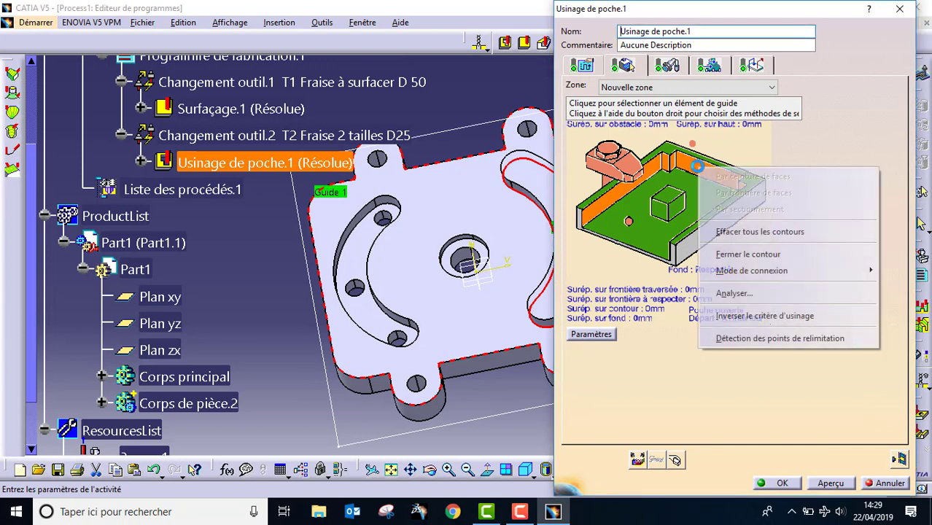
pyautogui.click(762, 232)
pyautogui.click(696, 174)
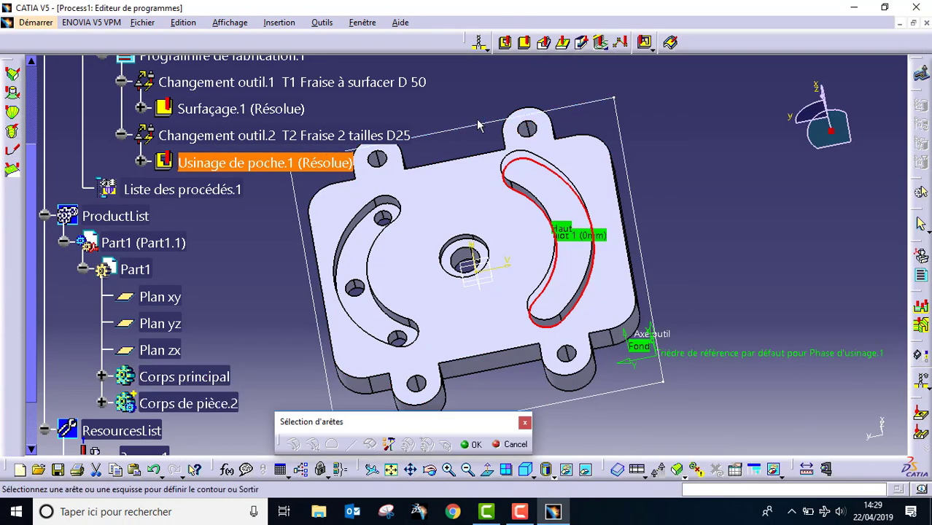
pyautogui.click(542, 137)
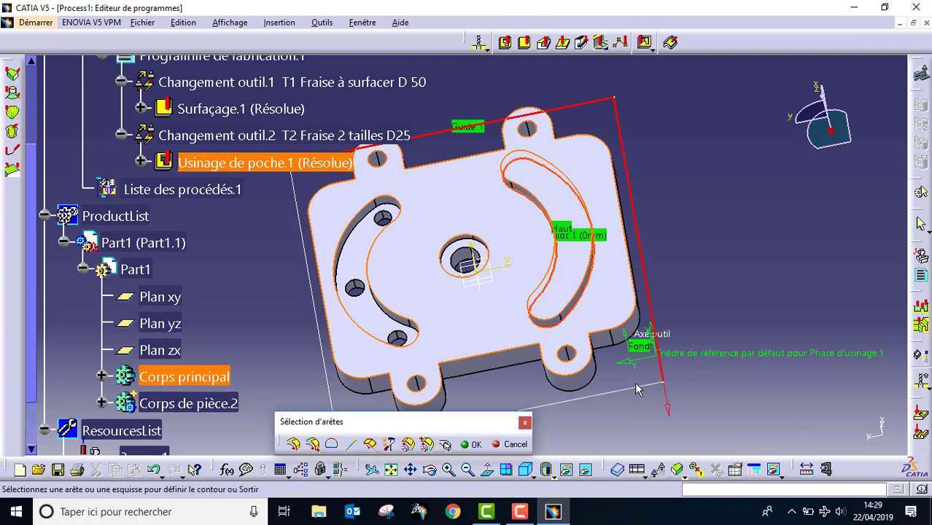
pyautogui.click(349, 307)
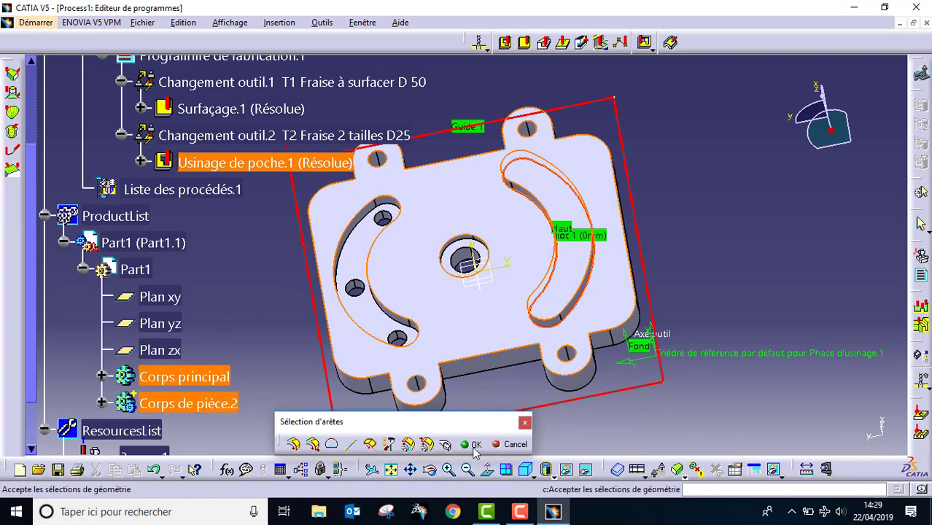
pyautogui.click(473, 445)
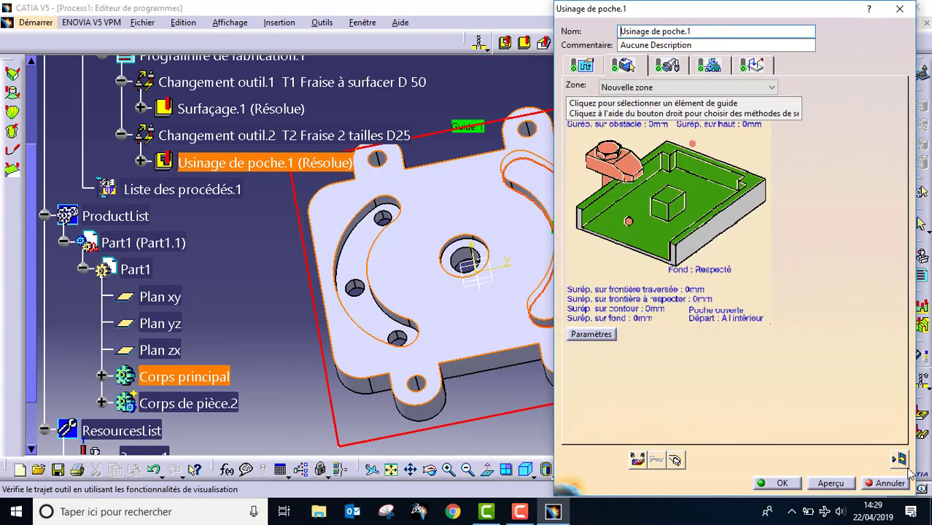
# Compute and replay the Usinage de poche.1 toolpath with the stock outline as guide, and examine its coverage of the plate
pyautogui.click(902, 460)
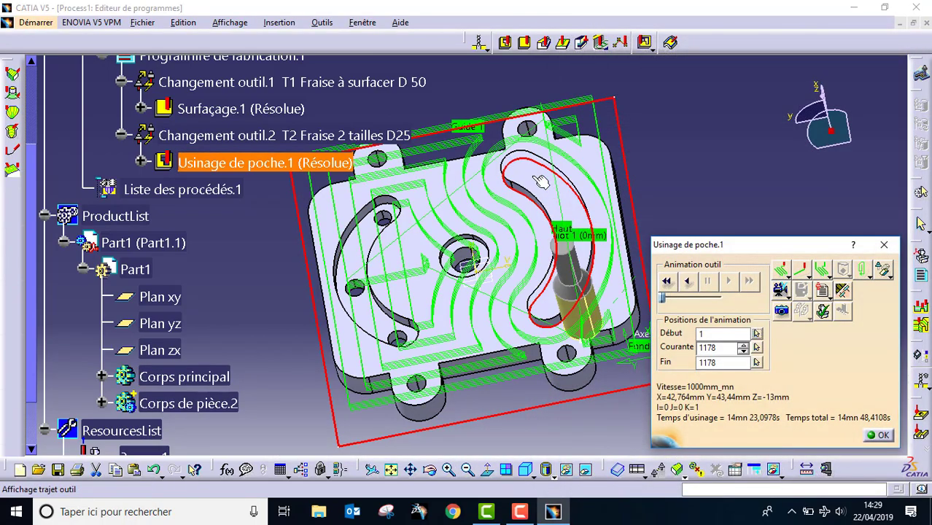
pyautogui.moveTo(540, 181); pyautogui.dragTo(535, 270, button='middle')
pyautogui.middleClick(462, 160)
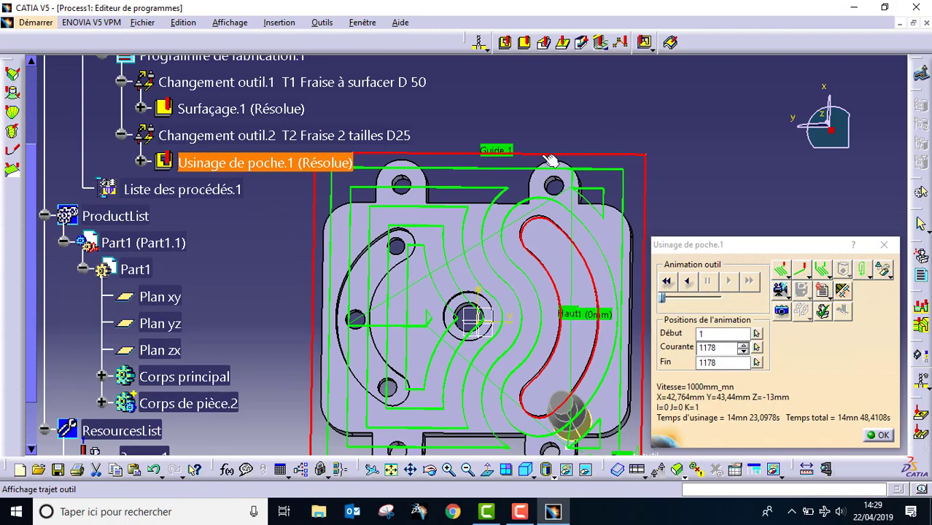
pyautogui.moveTo(609, 412); pyautogui.dragTo(607, 311, button='middle')
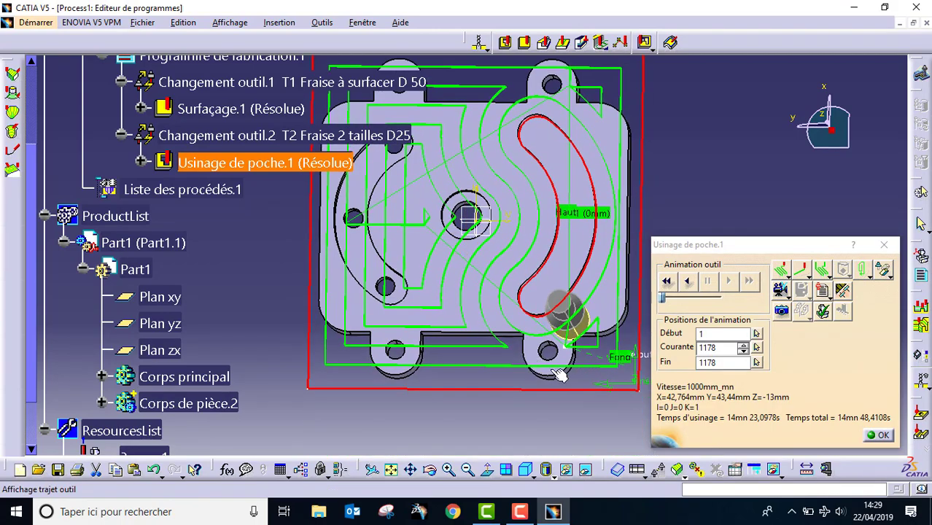
pyautogui.moveTo(575, 264); pyautogui.dragTo(544, 259, button='middle')
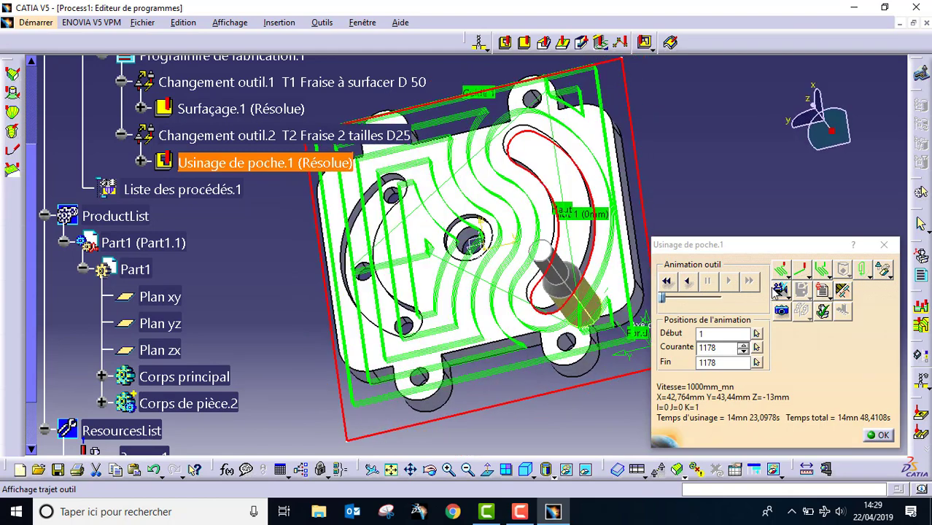
# Simulate the revised pocketing's material removal on video, inspect the stock corners and crescent, and accept the operation
pyautogui.click(779, 289)
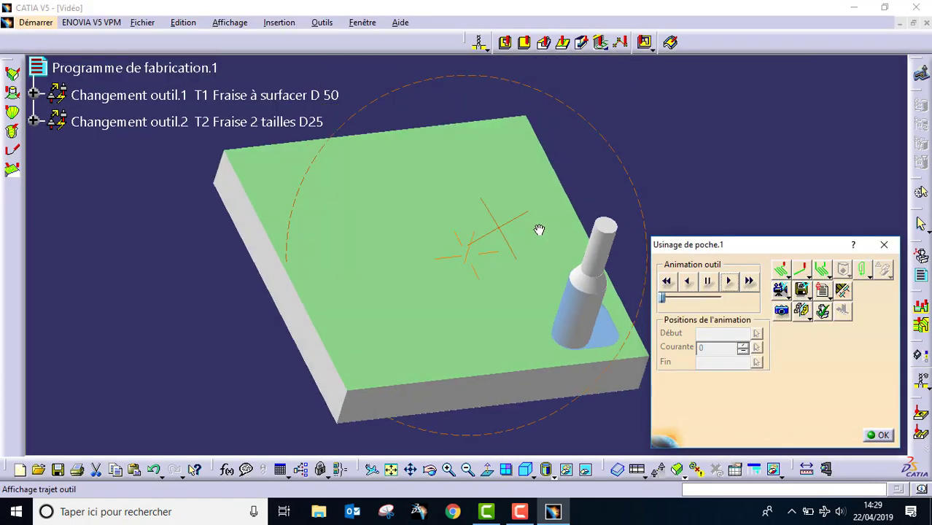
pyautogui.moveTo(539, 230); pyautogui.dragTo(485, 196, button='middle')
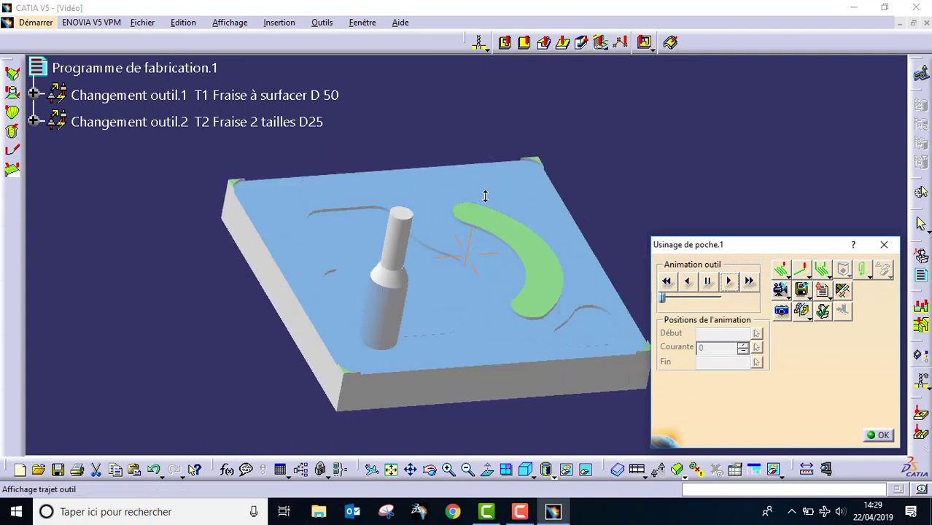
pyautogui.moveTo(553, 337); pyautogui.dragTo(474, 314, button='middle')
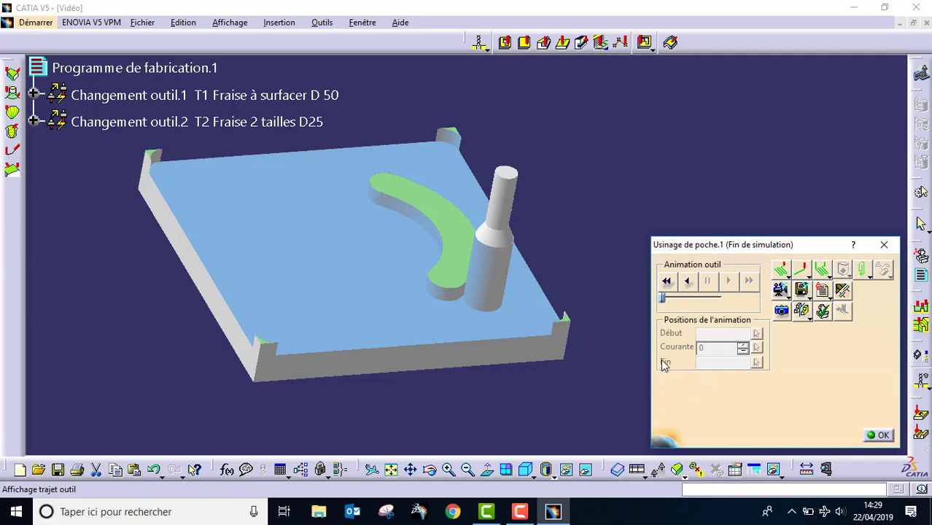
pyautogui.click(882, 436)
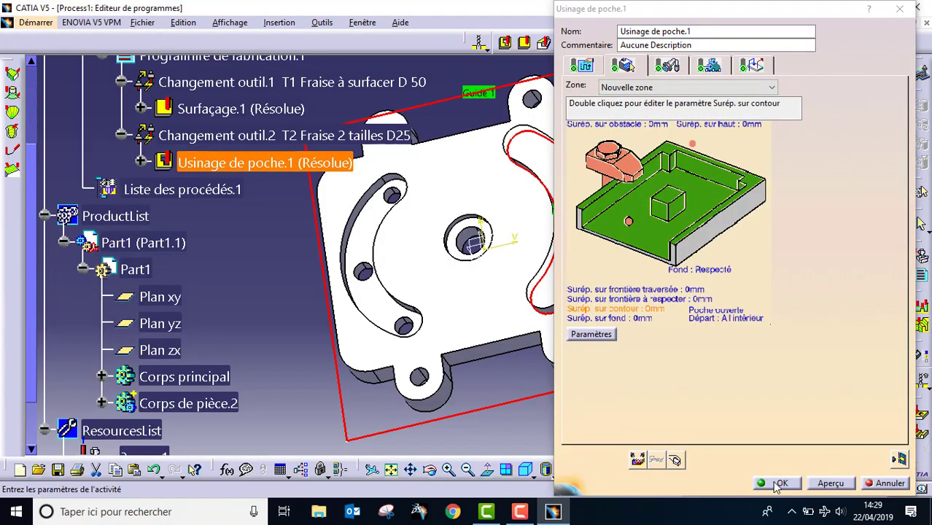
pyautogui.click(778, 483)
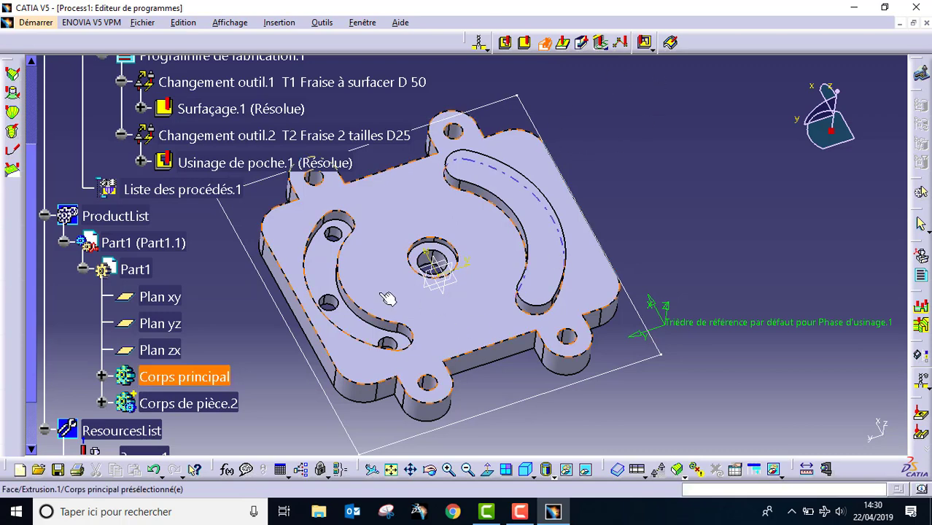
# Insert a Contournage operation after Usinage de poche.1 using a new end mill named T2 Fraise 2 tailles D10 with a 10 mm nominal diameter
pyautogui.click(338, 158)
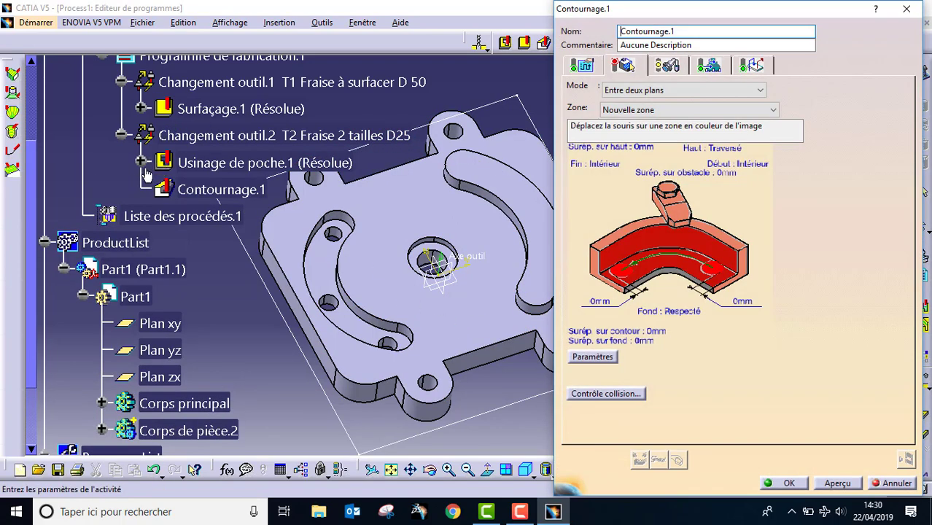
pyautogui.click(666, 66)
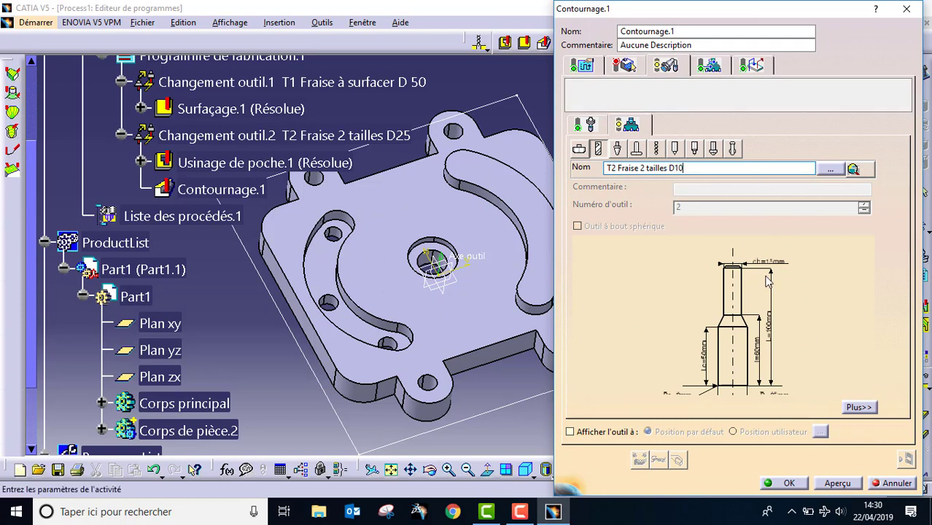
pyautogui.press('Return')
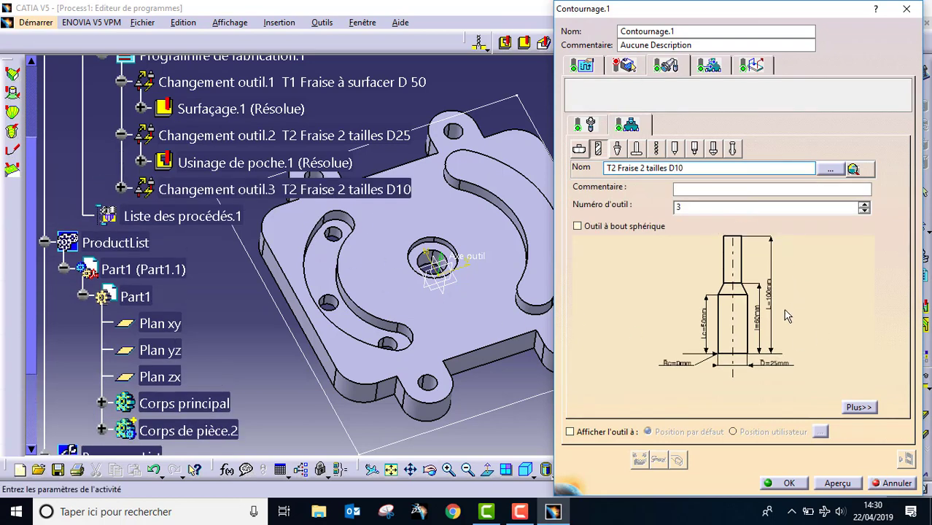
pyautogui.doubleClick(774, 362)
pyautogui.write('10')
pyautogui.press('Return')
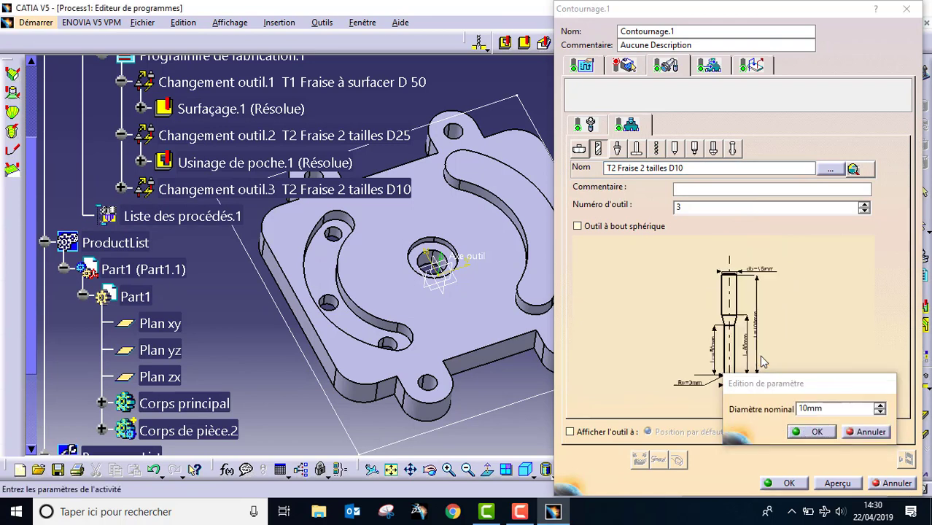
# Define the contouring geometry with the recessed curved slot's floor as the bottom and the plate's upper face as the top plane
pyautogui.click(623, 66)
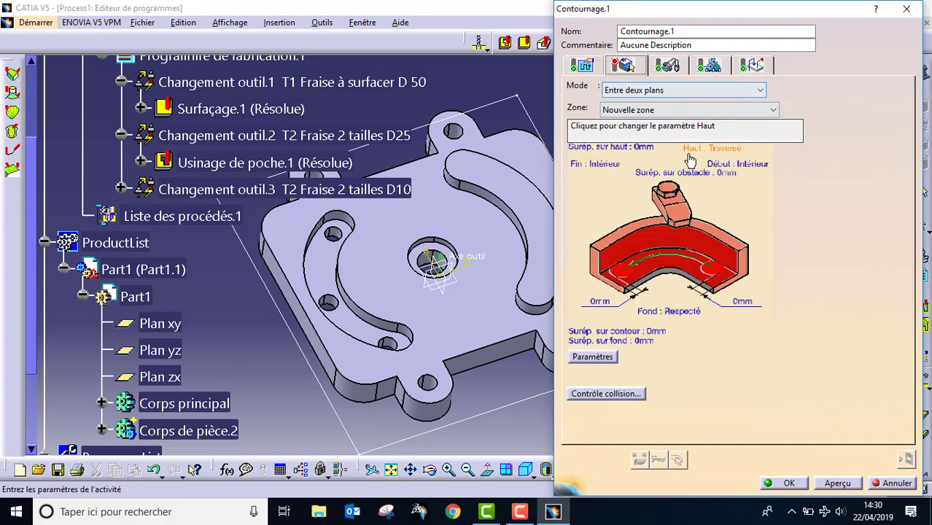
pyautogui.click(693, 270)
pyautogui.click(321, 264)
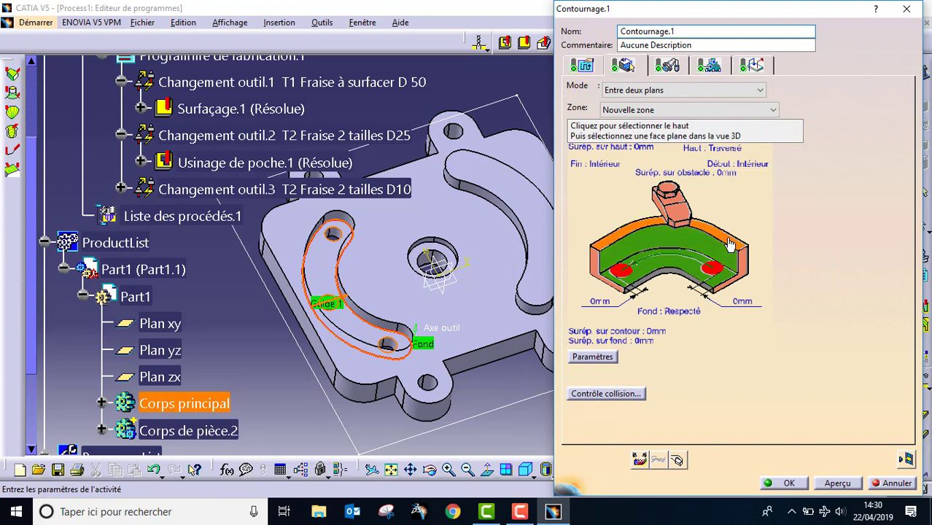
pyautogui.click(667, 242)
pyautogui.click(381, 287)
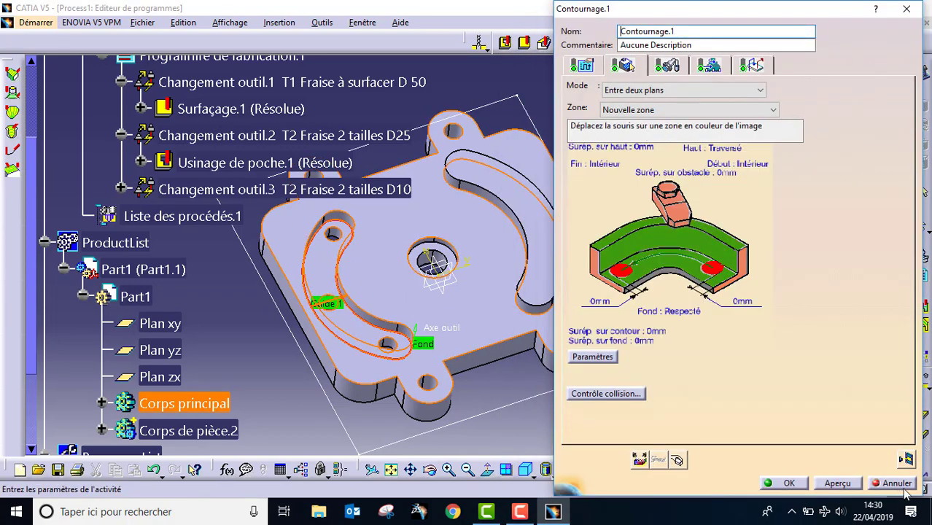
# Compute and replay the Contournage.1 toolpath in the curved slot, and simulate its material removal to check for leftover stock
pyautogui.click(905, 461)
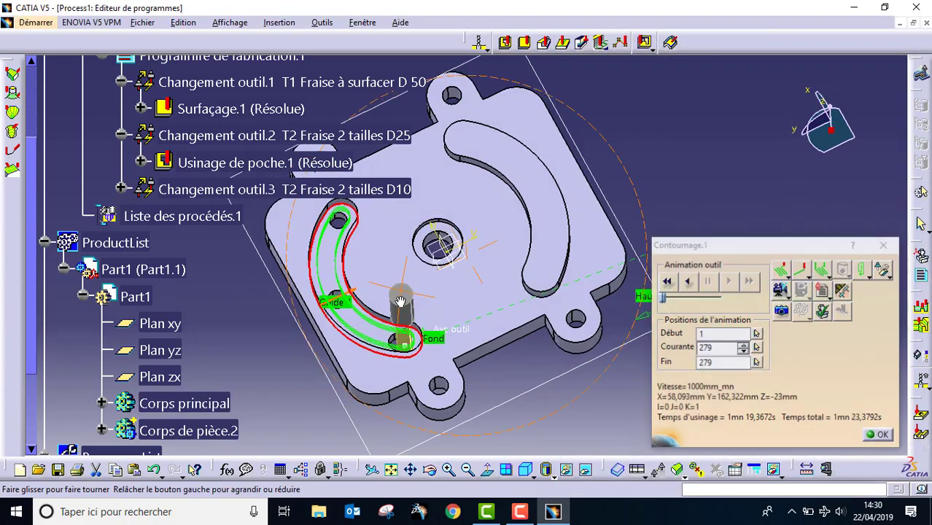
pyautogui.moveTo(408, 332); pyautogui.dragTo(418, 310, button='middle')
pyautogui.moveTo(340, 367); pyautogui.dragTo(581, 228, button='middle')
pyautogui.moveTo(452, 209); pyautogui.dragTo(543, 252, button='middle')
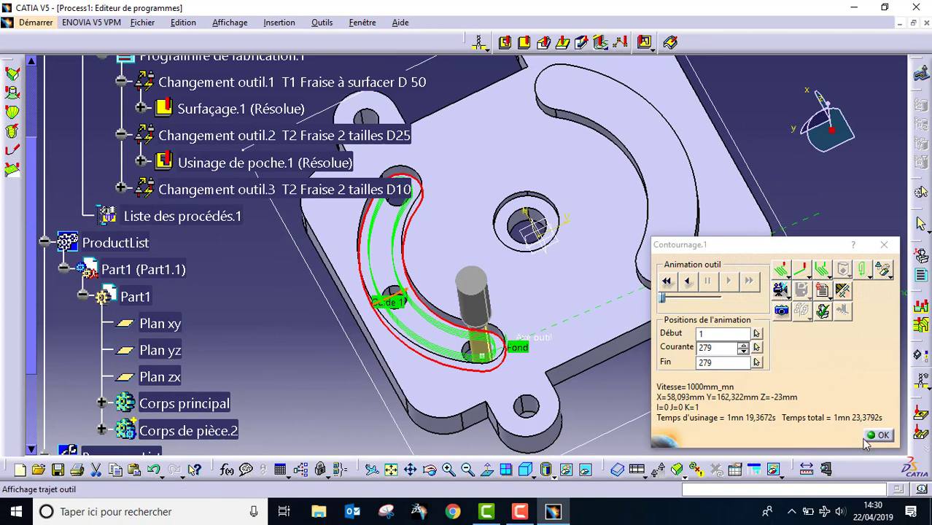
pyautogui.click(780, 290)
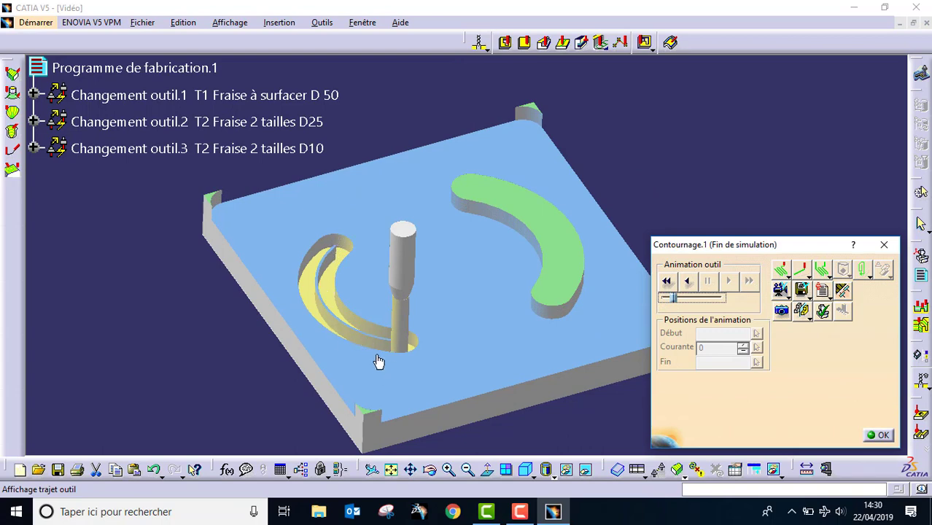
pyautogui.click(878, 437)
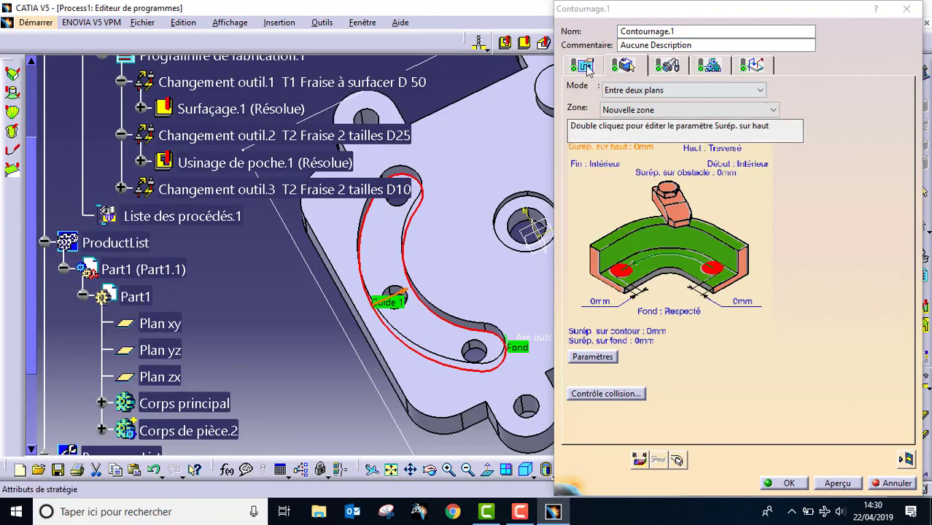
# Set the contouring's radial strategy to 2 passes spaced 5 mm apart and recompute the toolpath
pyautogui.click(587, 67)
pyautogui.click(643, 284)
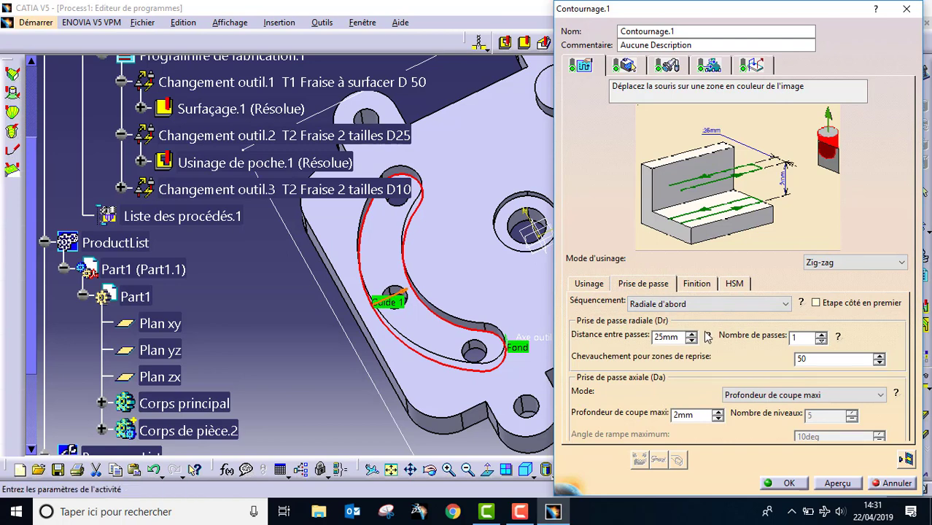
pyautogui.doubleClick(675, 337)
pyautogui.click(822, 334)
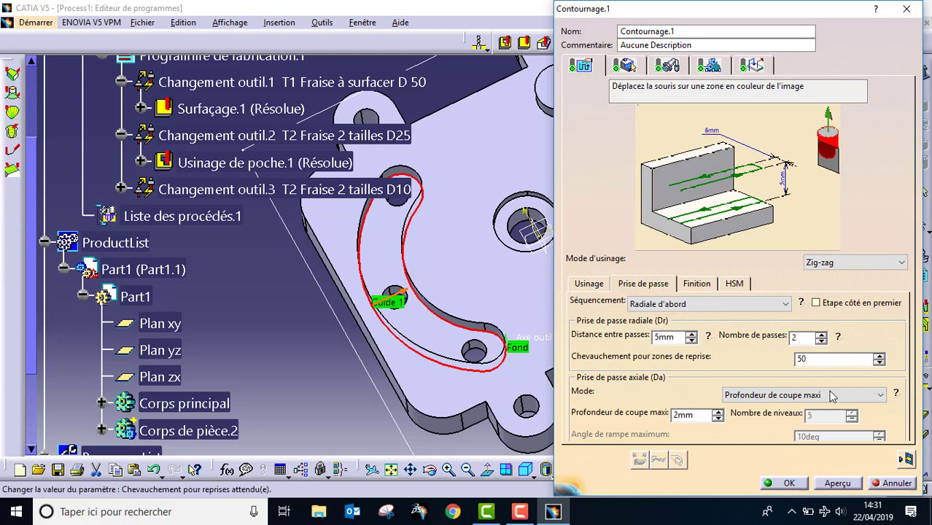
pyautogui.click(906, 459)
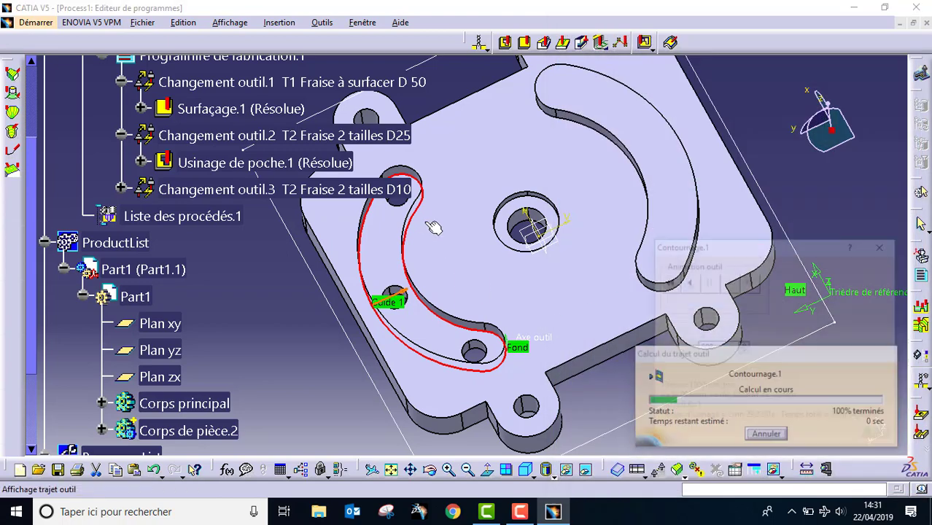
# Simulate the material removal of the recomputed Contournage.1 toolpath in the curved slot and accept the operation
pyautogui.moveTo(412, 330); pyautogui.dragTo(379, 194, button='middle')
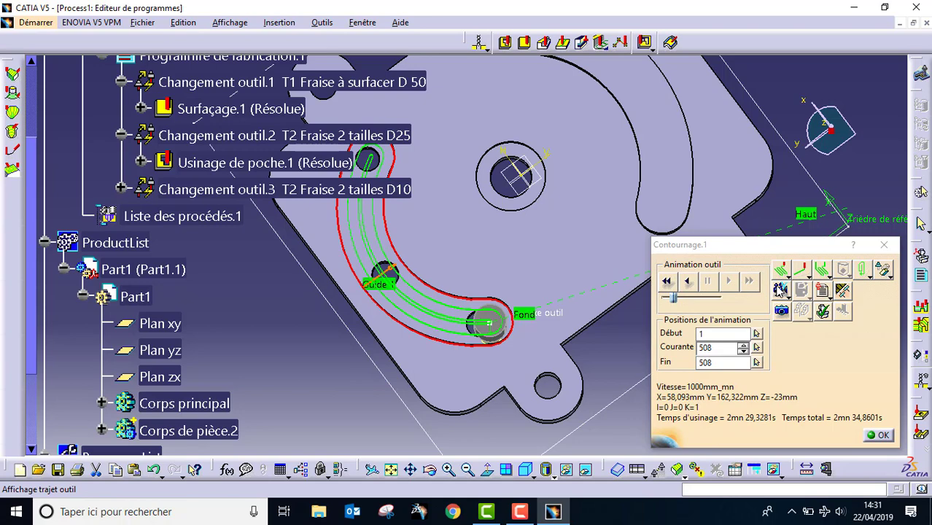
pyautogui.click(781, 291)
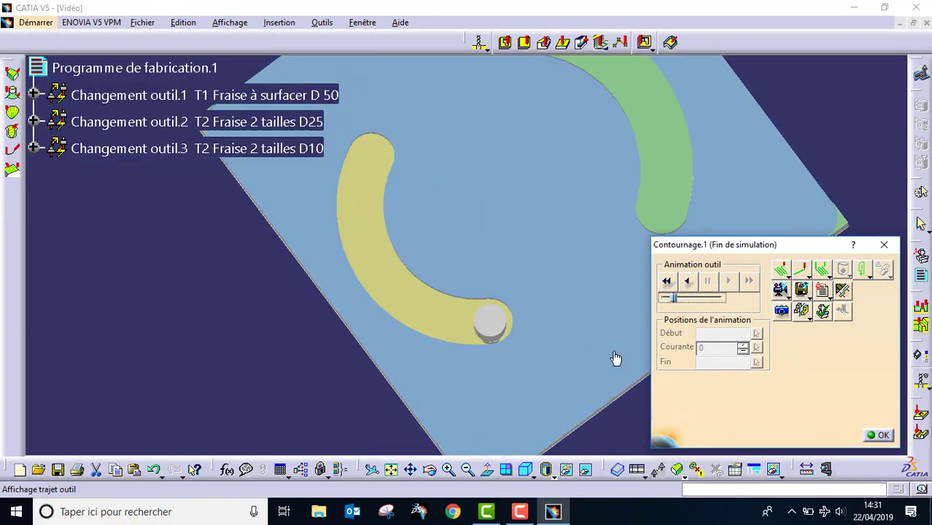
pyautogui.moveTo(616, 358); pyautogui.dragTo(395, 190, button='middle')
pyautogui.click(880, 437)
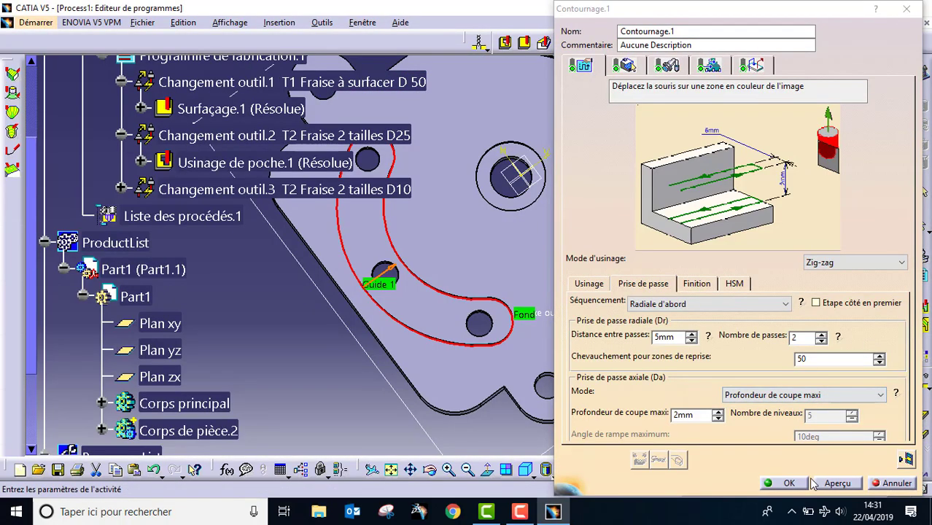
pyautogui.click(789, 483)
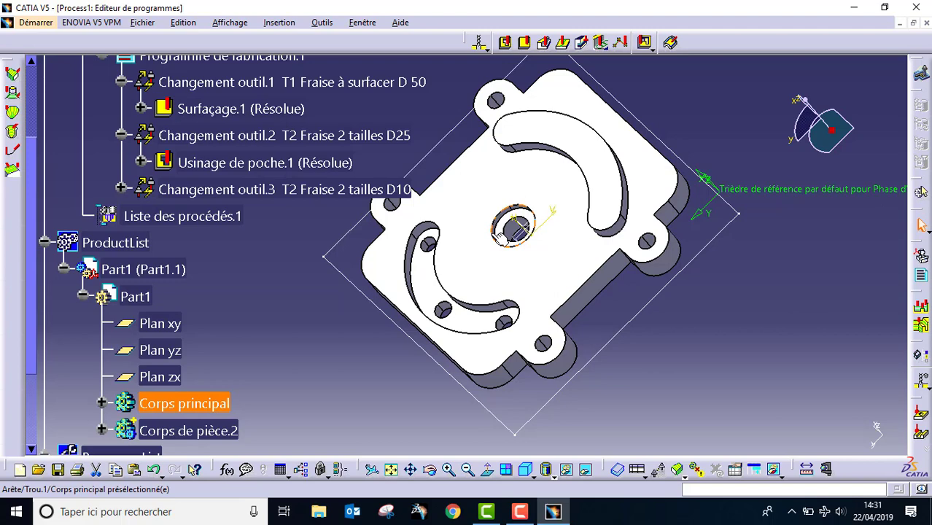
# Display the set of drilling operations and insert a Perçage operation after Contournage.1
pyautogui.click(482, 45)
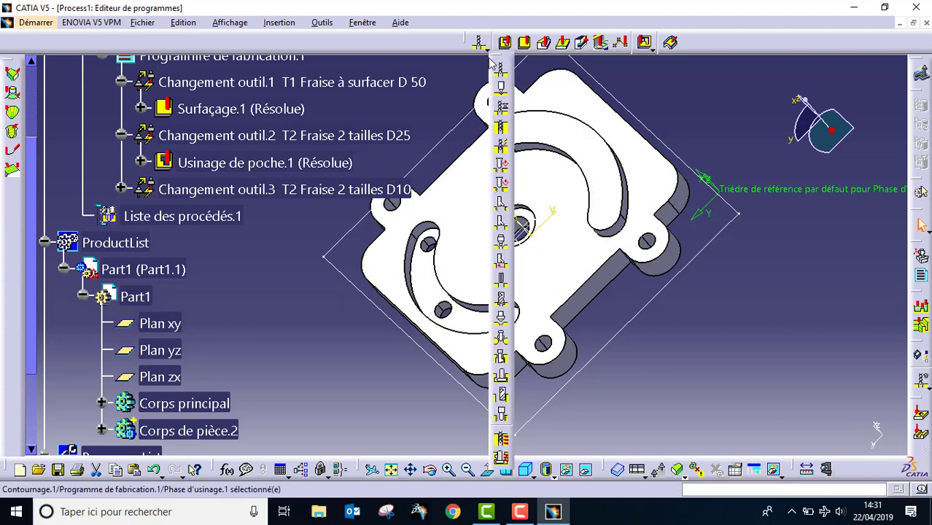
pyautogui.moveTo(499, 64); pyautogui.dragTo(89, 52)
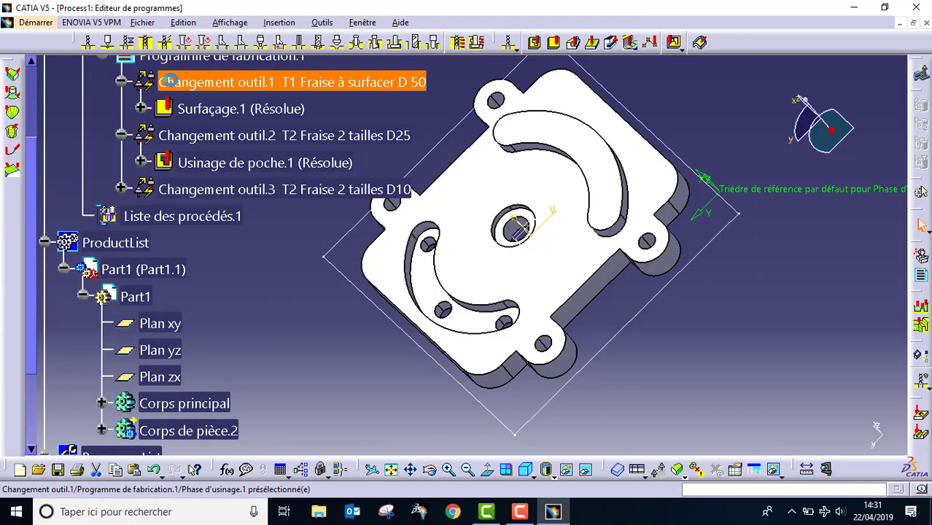
pyautogui.click(87, 45)
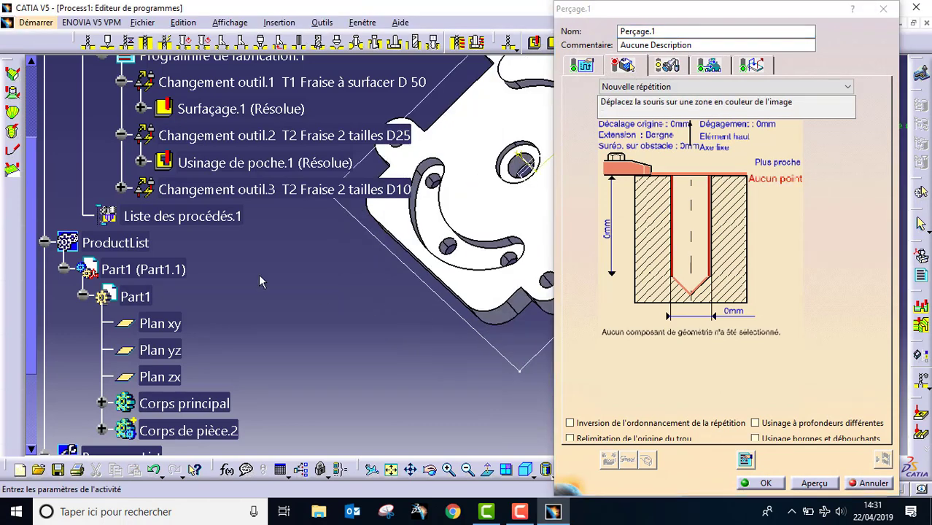
pyautogui.scroll(-2, 261, 272)
pyautogui.moveTo(279, 352); pyautogui.dragTo(256, 374, button='middle')
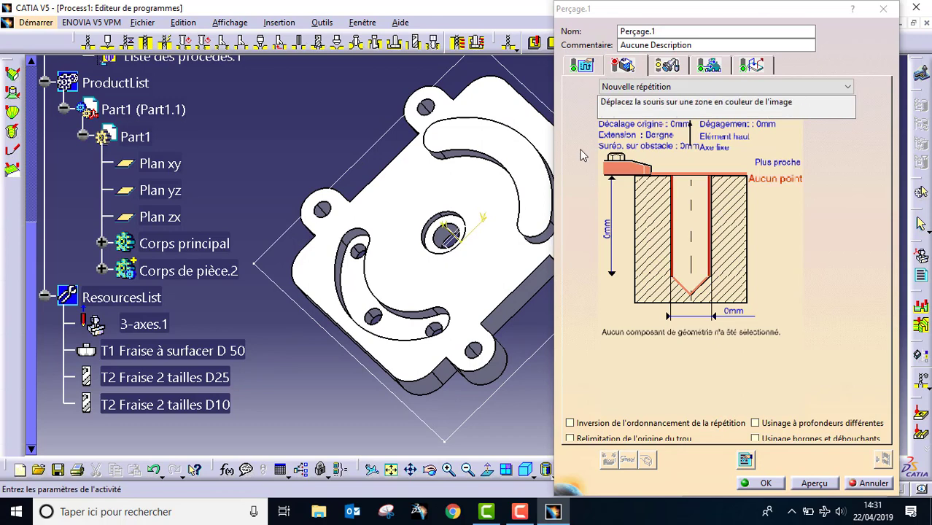
# Assign a new drill named T4 Foret D 10 to the drilling operation and inspect its tip dimensions
pyautogui.click(666, 66)
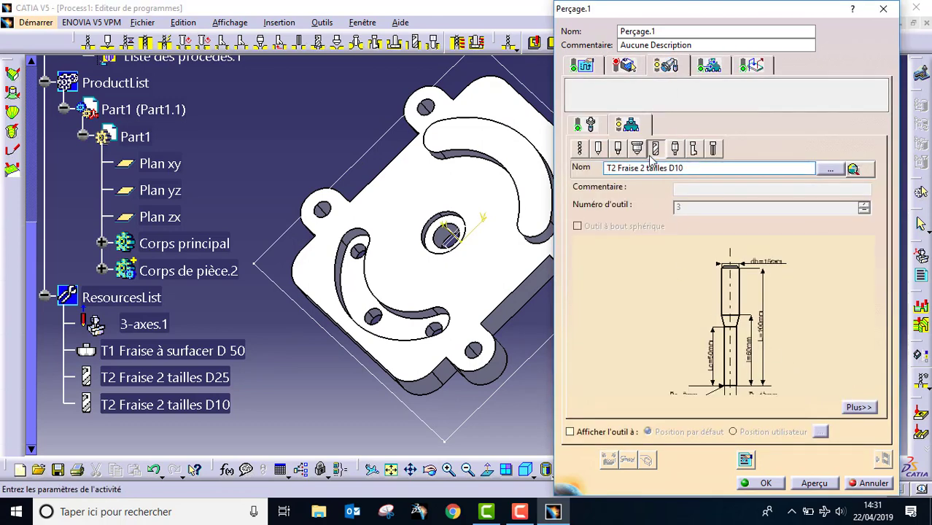
pyautogui.click(583, 148)
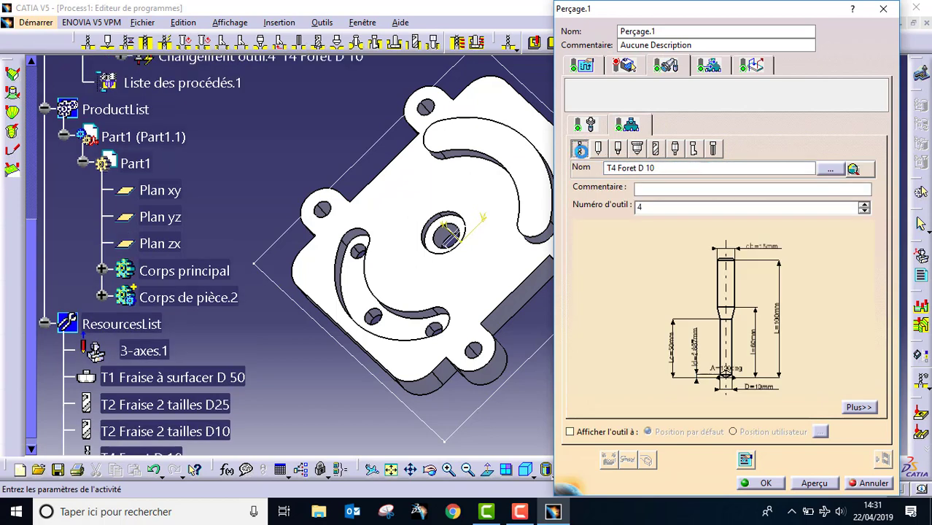
pyautogui.moveTo(699, 168); pyautogui.dragTo(687, 150, button='middle')
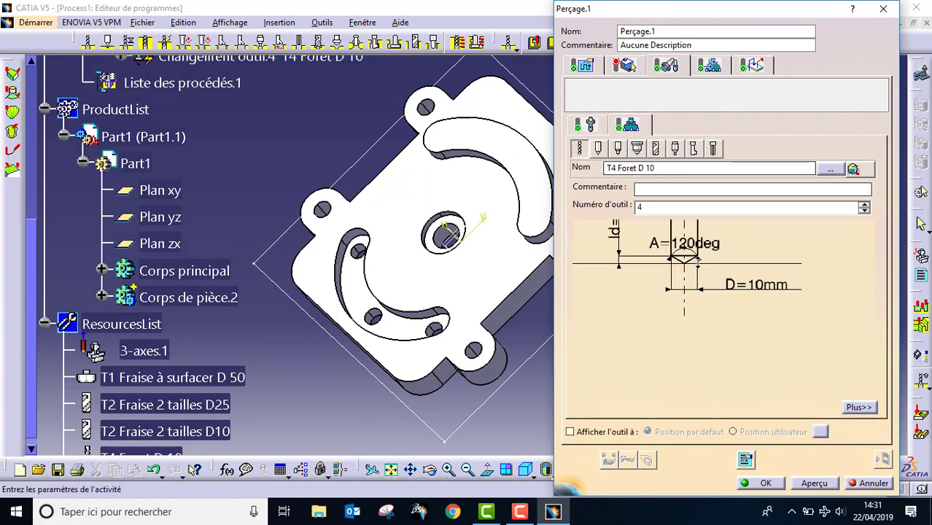
pyautogui.moveTo(702, 263); pyautogui.dragTo(733, 346, button='middle')
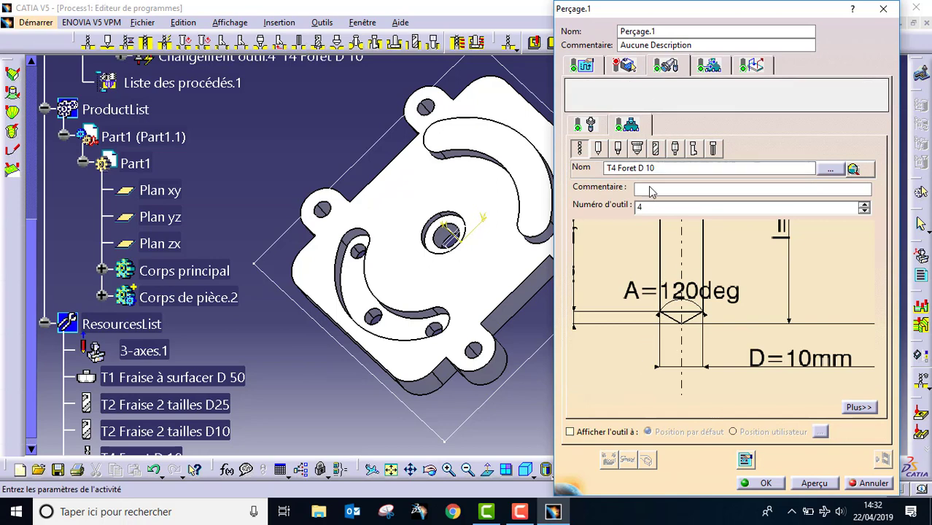
# Define the drilling geometry with the plate's upper face as the top surface and its underside as the bottom
pyautogui.click(583, 65)
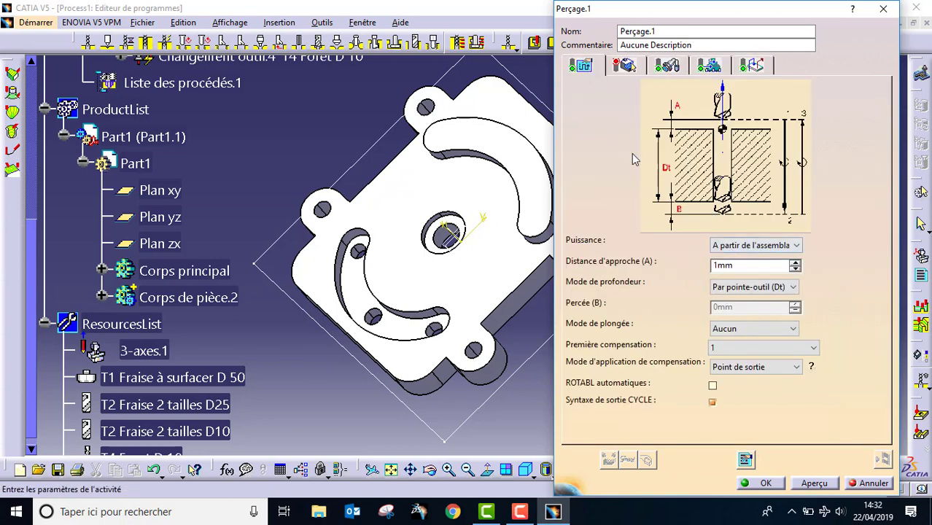
pyautogui.click(626, 67)
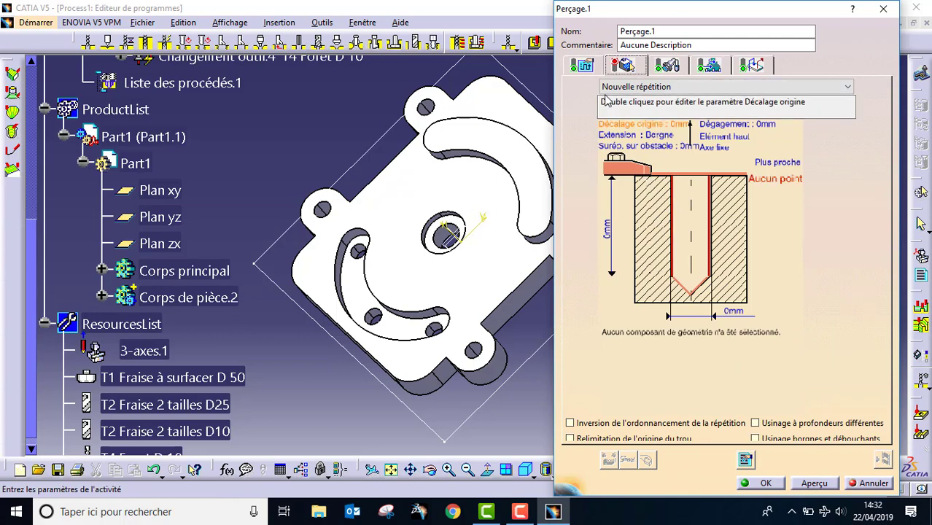
pyautogui.click(681, 174)
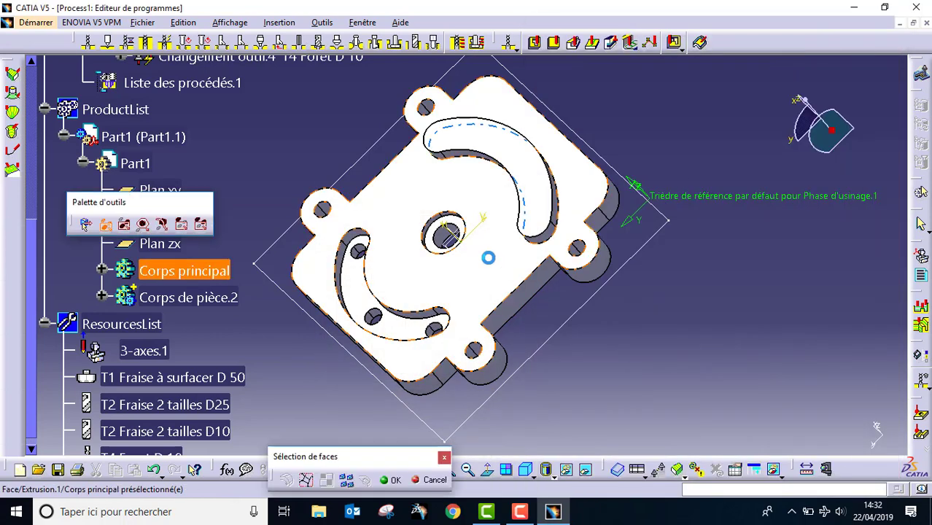
pyautogui.click(490, 262)
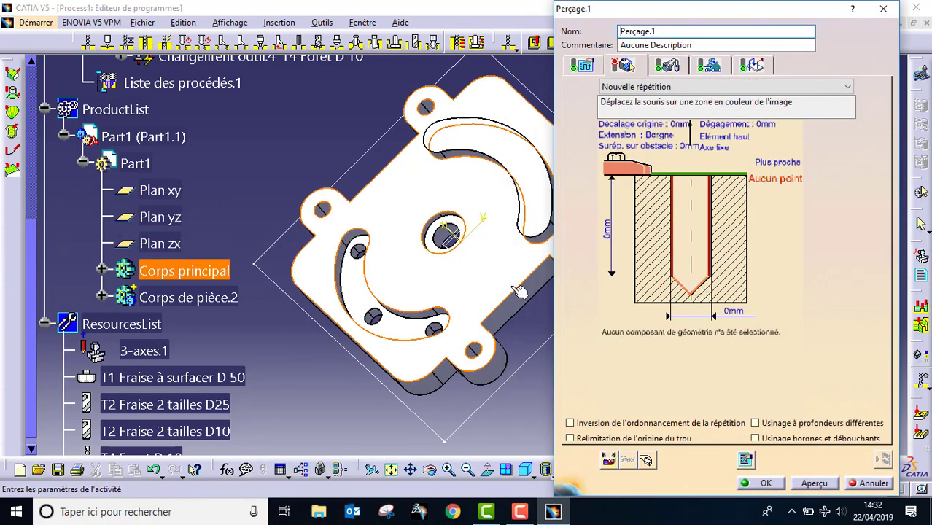
pyautogui.click(701, 293)
pyautogui.moveTo(534, 304); pyautogui.dragTo(446, 238, button='middle')
pyautogui.click(469, 244)
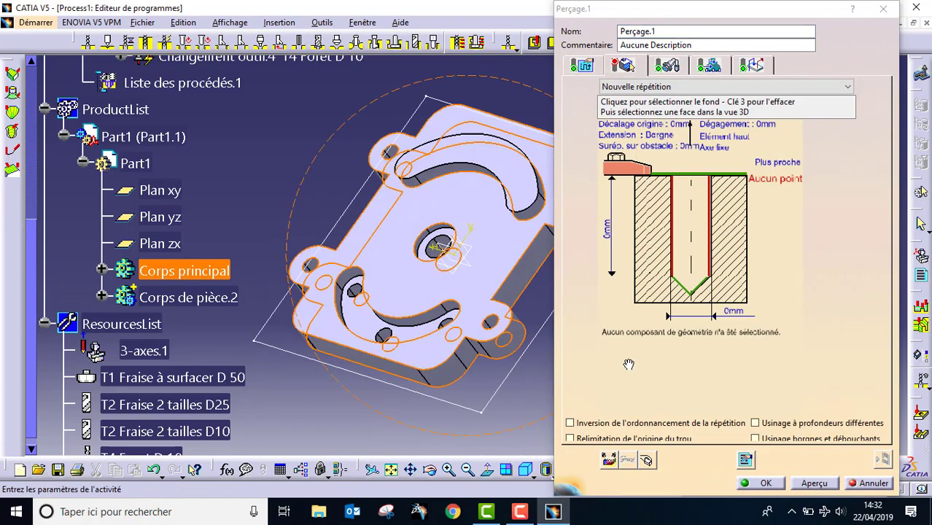
# Select the smaller bore of the plate's central stepped hole as the drilling position
pyautogui.click(674, 237)
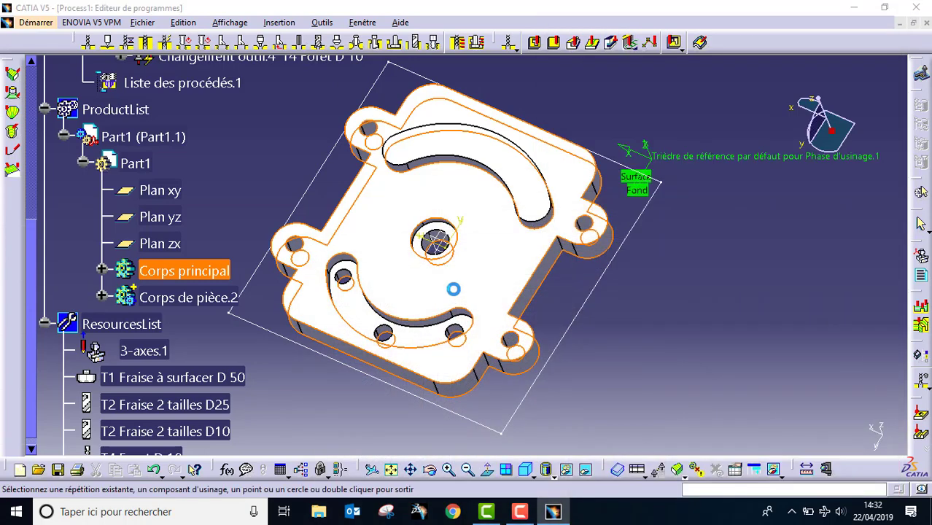
pyautogui.moveTo(513, 288); pyautogui.dragTo(524, 183, button='middle')
pyautogui.moveTo(479, 252); pyautogui.dragTo(561, 323, button='middle')
pyautogui.moveTo(529, 273); pyautogui.dragTo(503, 256, button='middle')
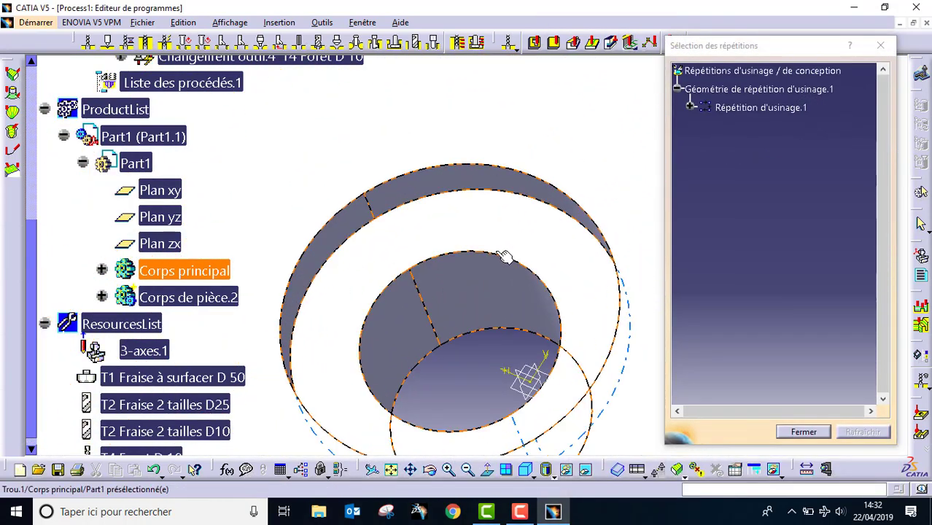
pyautogui.click(472, 379)
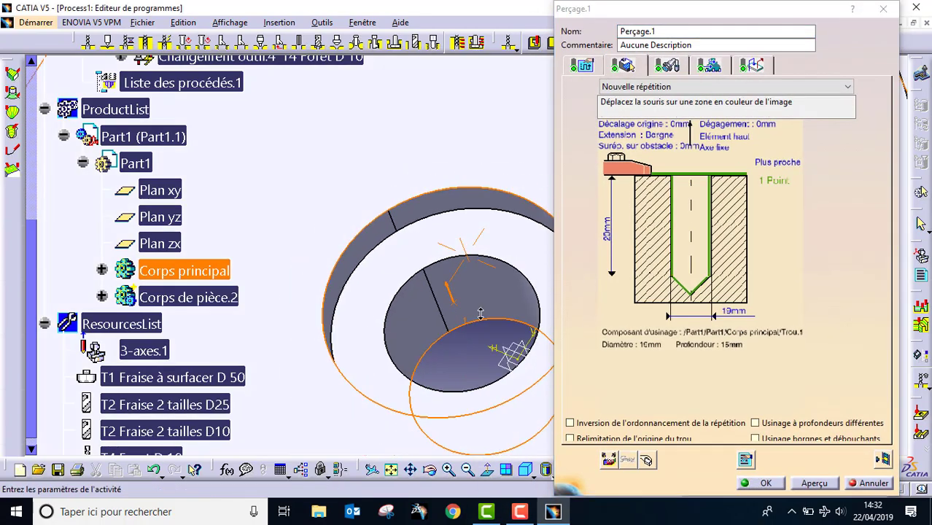
pyautogui.moveTo(481, 314); pyautogui.dragTo(425, 304, button='middle')
pyautogui.scroll(1, 445, 347)
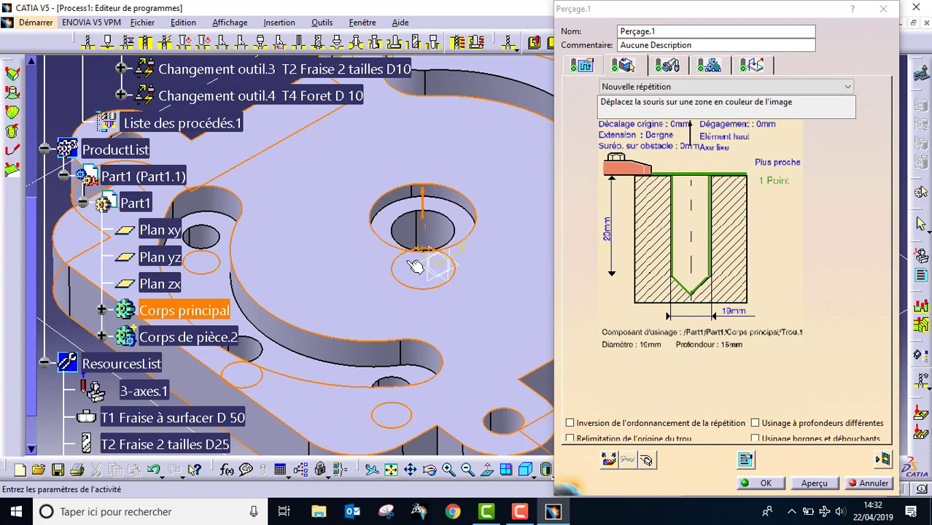
# Check the drill assigned to Perçage.1, compute its toolpath, and rewind the tool animation to its start
pyautogui.click(666, 65)
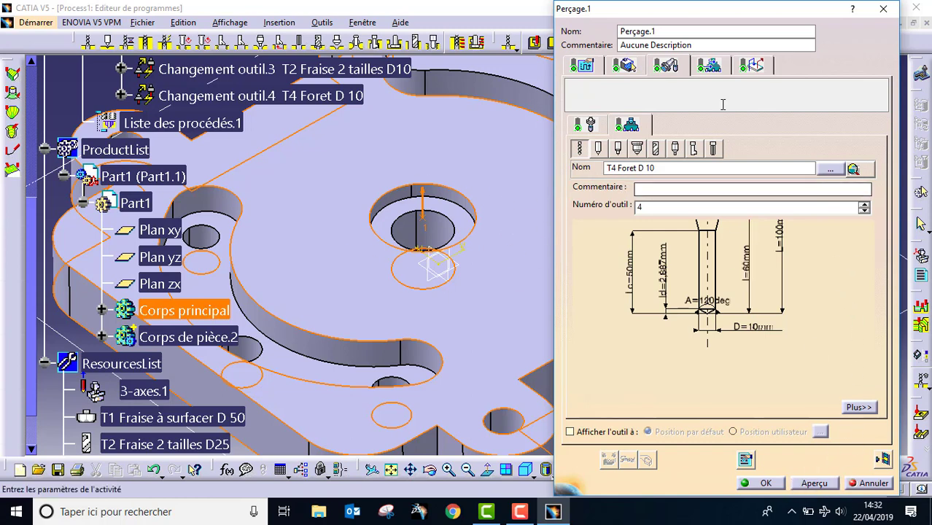
pyautogui.click(624, 66)
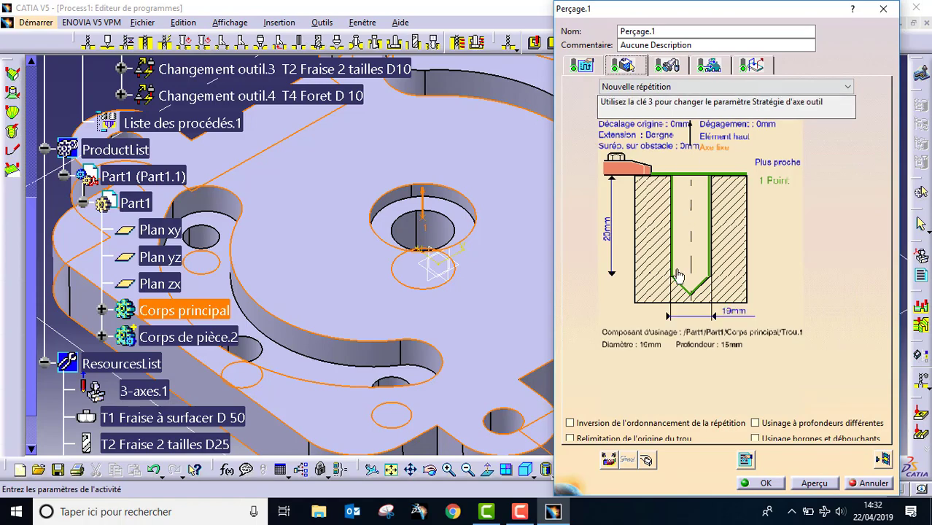
pyautogui.click(884, 460)
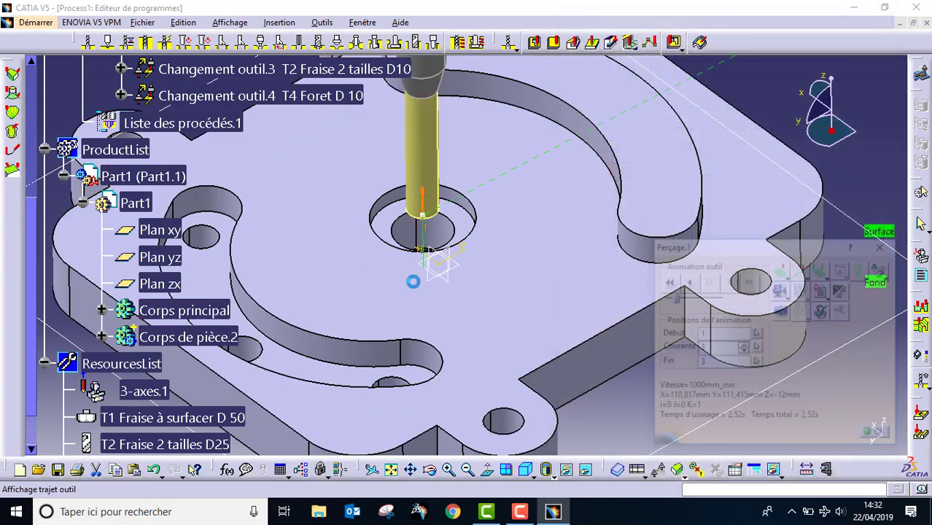
pyautogui.moveTo(391, 289); pyautogui.dragTo(361, 83, button='middle')
pyautogui.click(667, 282)
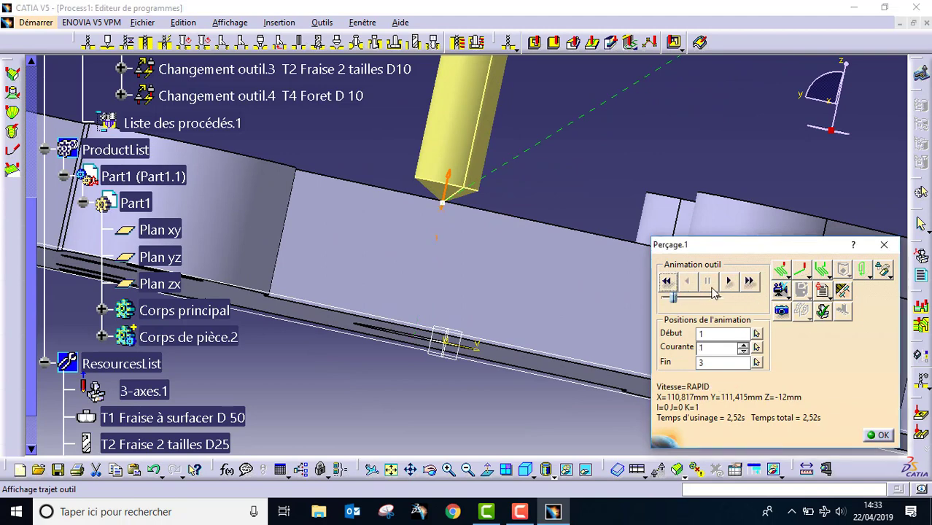
pyautogui.moveTo(674, 297); pyautogui.dragTo(721, 297)
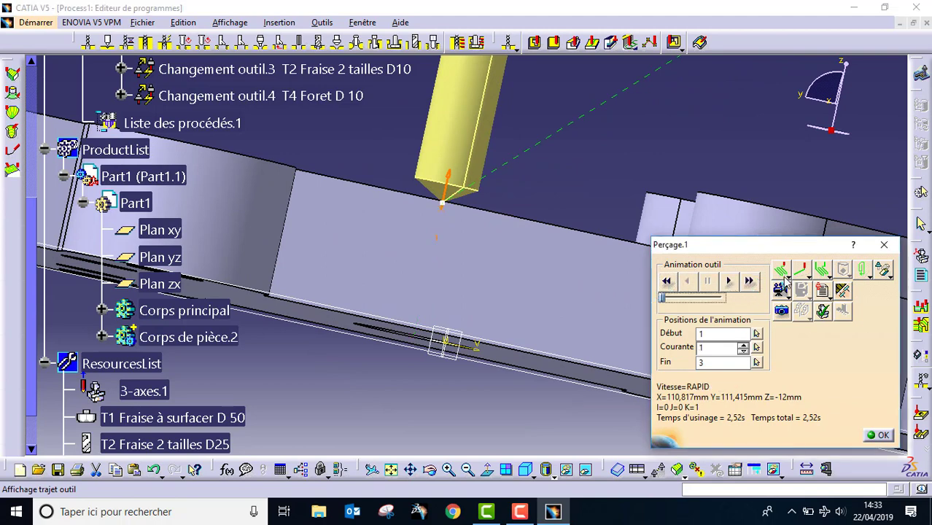
# Replay the Perçage.1 toolpath point by point to examine the drill tip's depth relative to the plate's underside
pyautogui.click(790, 277)
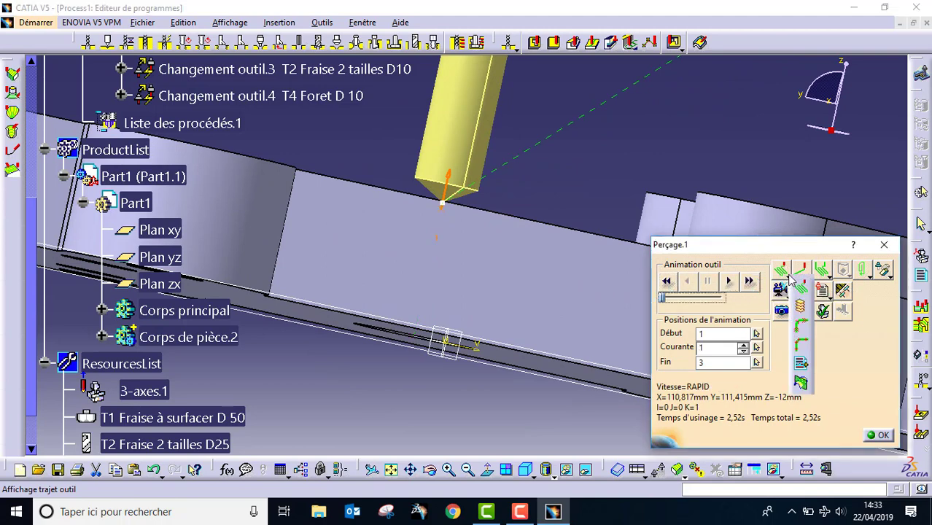
pyautogui.click(805, 346)
pyautogui.moveTo(410, 200); pyautogui.dragTo(465, 245, button='middle')
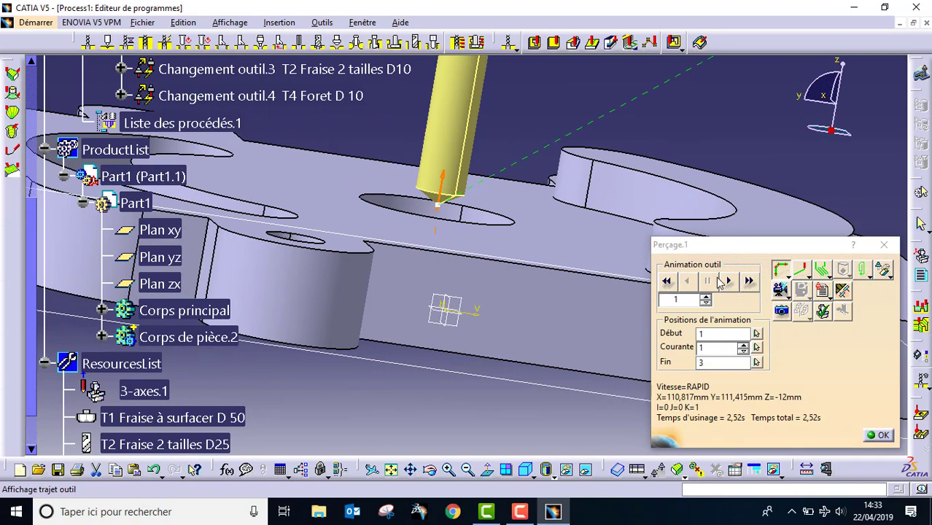
pyautogui.click(729, 283)
pyautogui.moveTo(427, 274); pyautogui.dragTo(458, 317, button='middle')
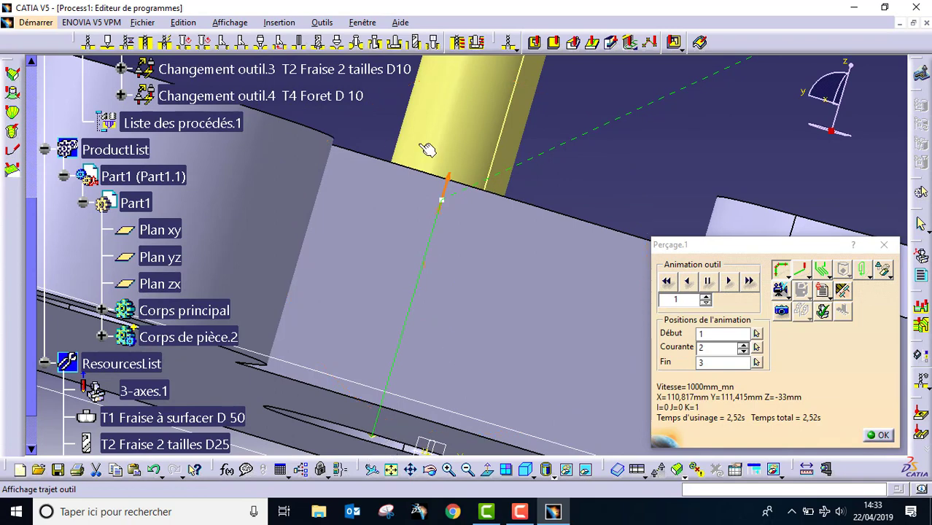
pyautogui.click(728, 284)
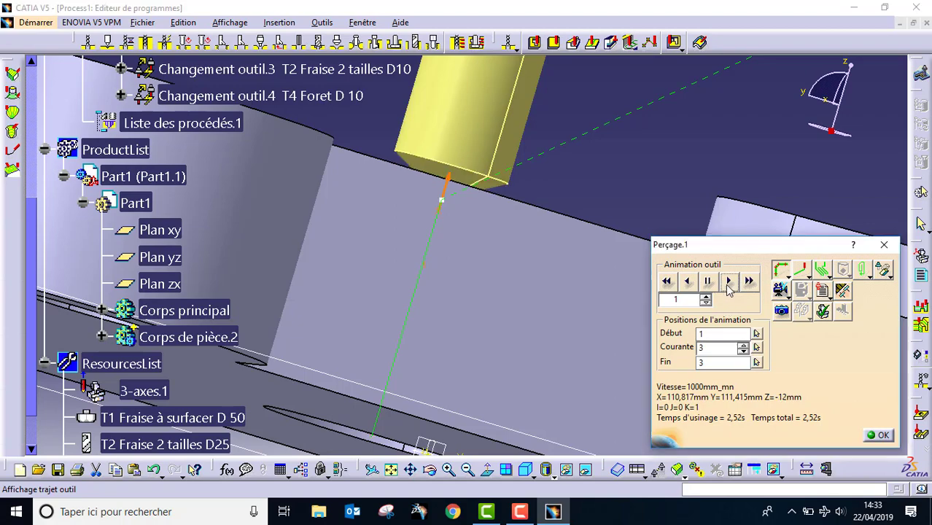
pyautogui.moveTo(532, 219); pyautogui.dragTo(558, 290, button='middle')
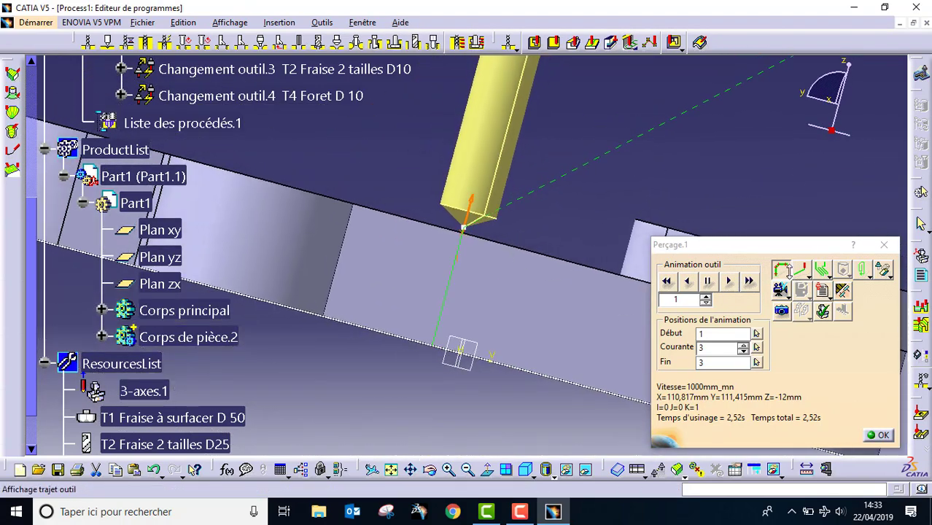
# Close the replay and set the drilling depth mode to Par cône-outil (Ds)
pyautogui.click(882, 435)
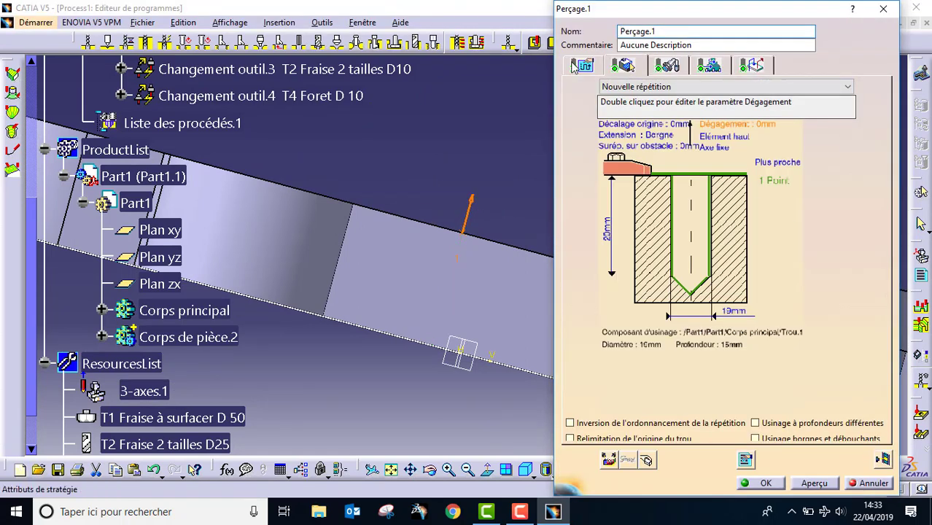
pyautogui.click(581, 65)
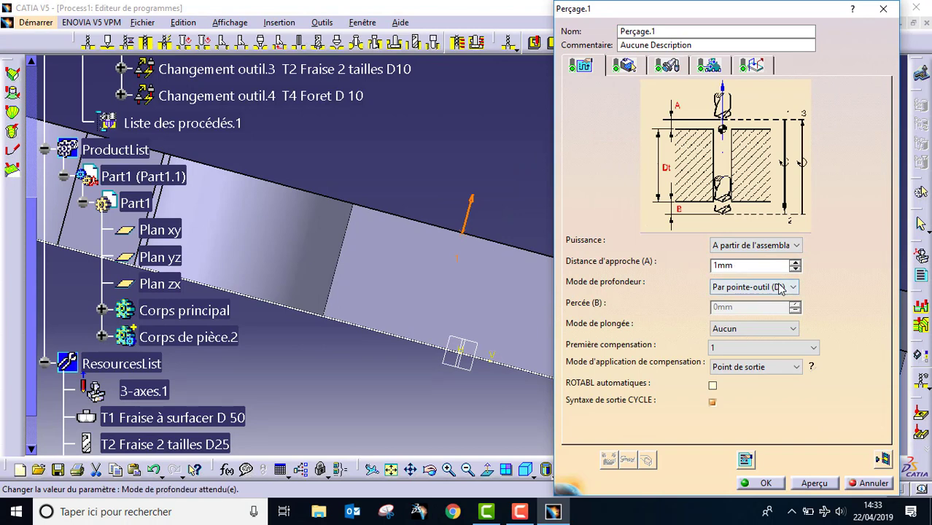
pyautogui.click(763, 288)
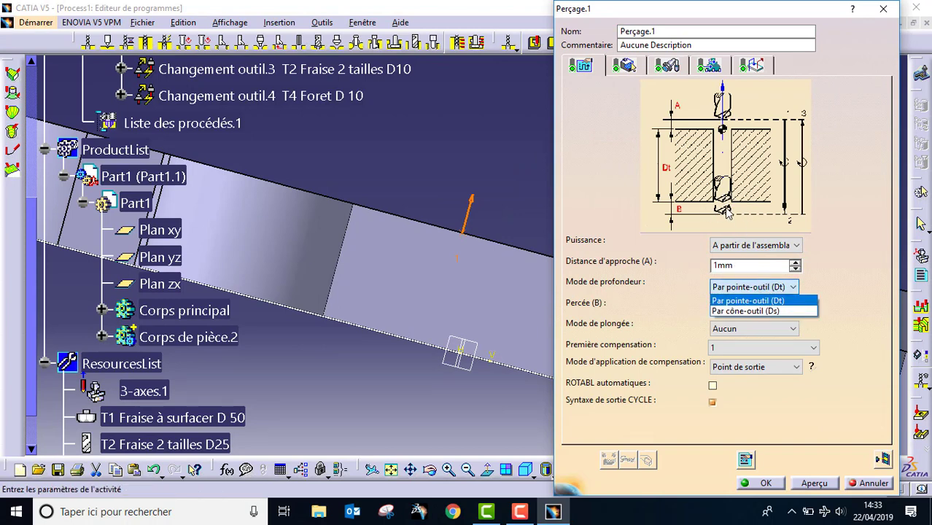
pyautogui.click(772, 310)
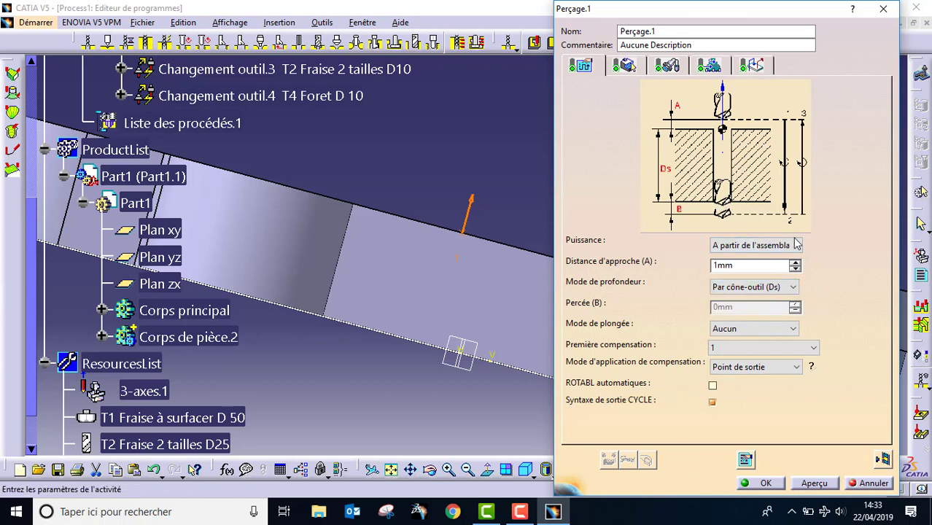
# Switch the drilling depth mode to Par pointe-outil (Dt) and back to Par cône-outil (Ds) to compare the diagrams
pyautogui.click(764, 287)
pyautogui.click(751, 299)
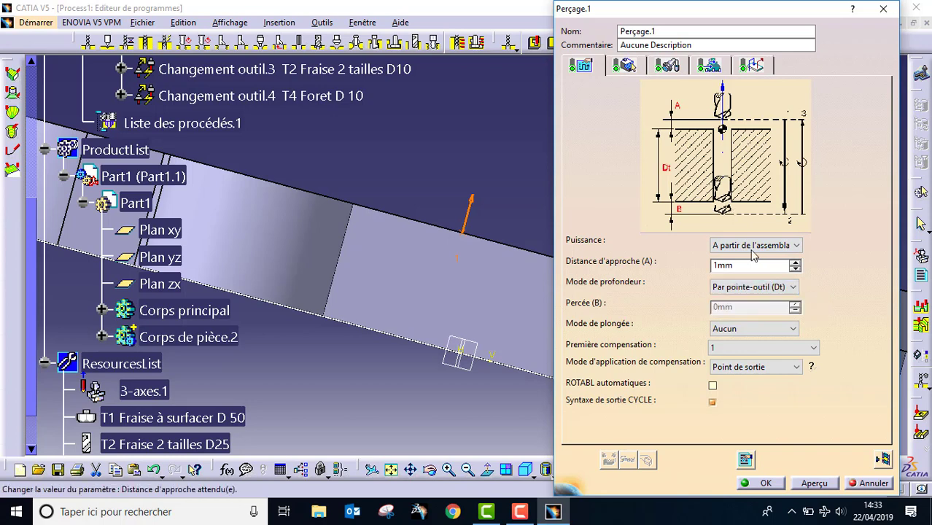
pyautogui.click(763, 287)
pyautogui.click(772, 311)
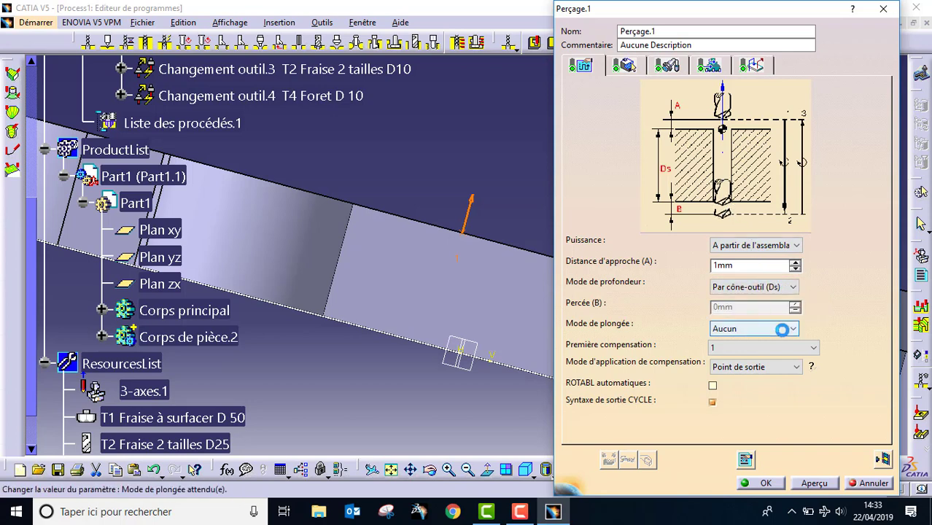
# Recompute and replay the Perçage.1 toolpath, examine the drill tip below the bore, and accept the drilling operation
pyautogui.click(882, 460)
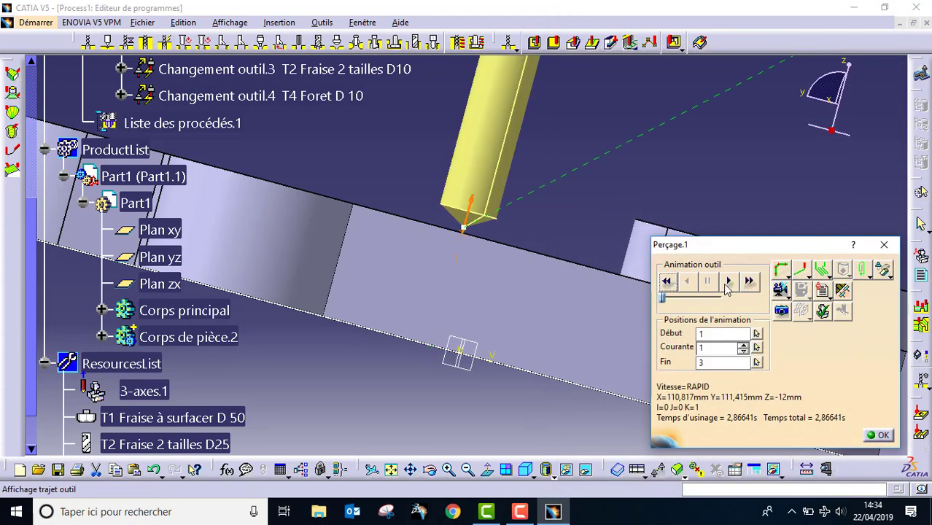
pyautogui.click(728, 281)
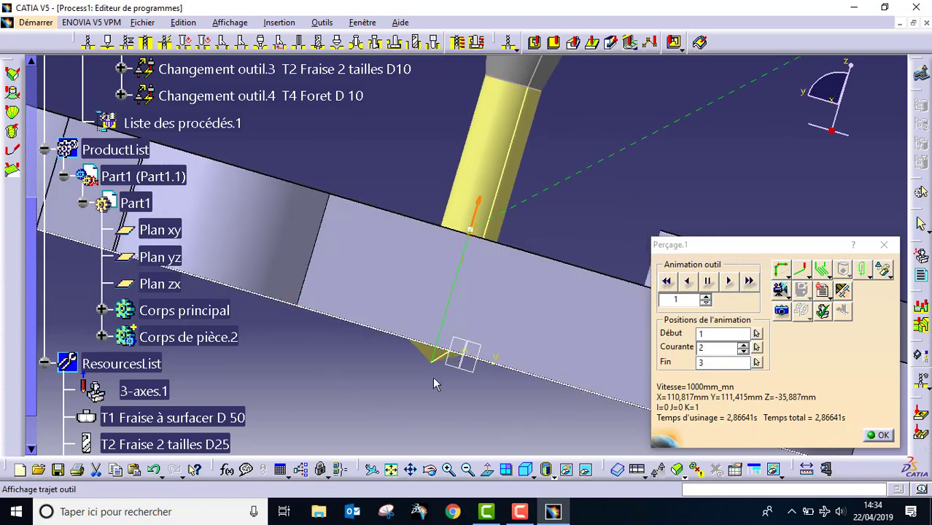
pyautogui.moveTo(467, 358); pyautogui.dragTo(565, 126, button='middle')
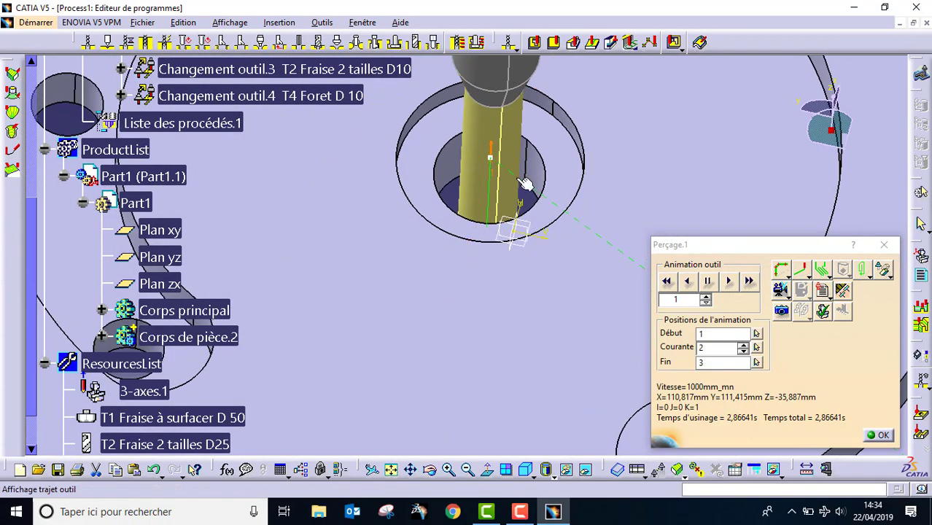
pyautogui.moveTo(525, 184); pyautogui.dragTo(531, 184, button='middle')
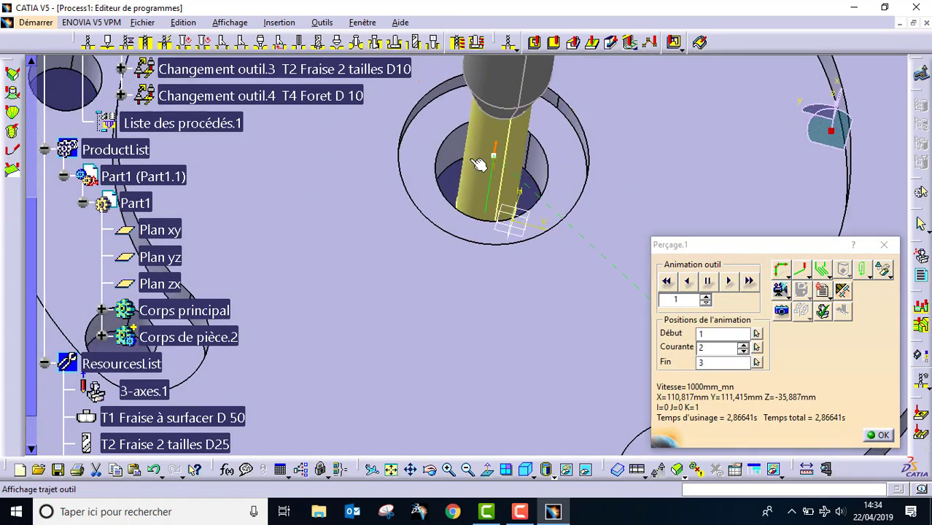
pyautogui.click(878, 434)
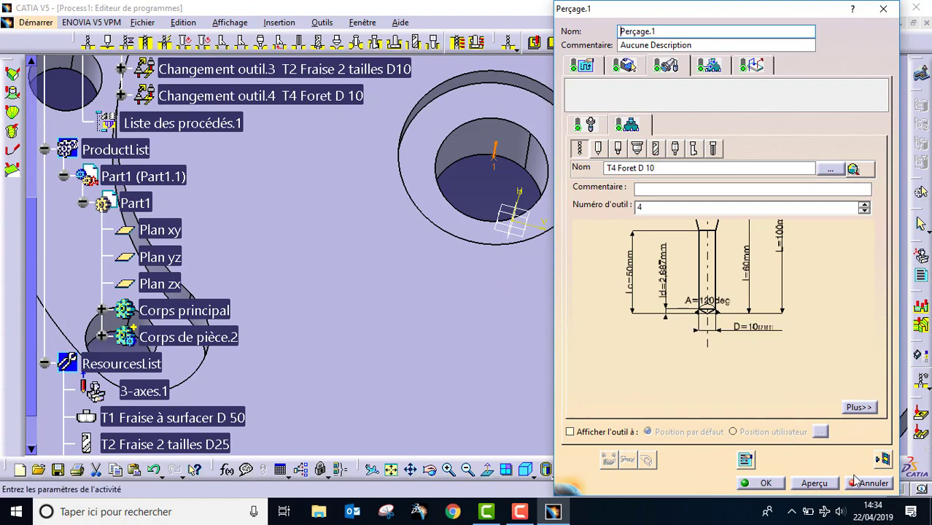
pyautogui.moveTo(400, 302); pyautogui.dragTo(456, 350, button='middle')
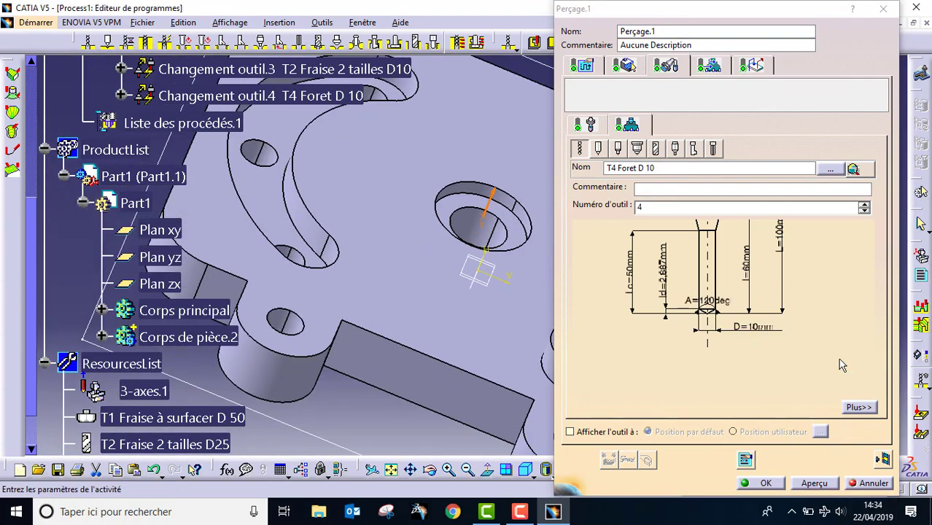
pyautogui.click(768, 482)
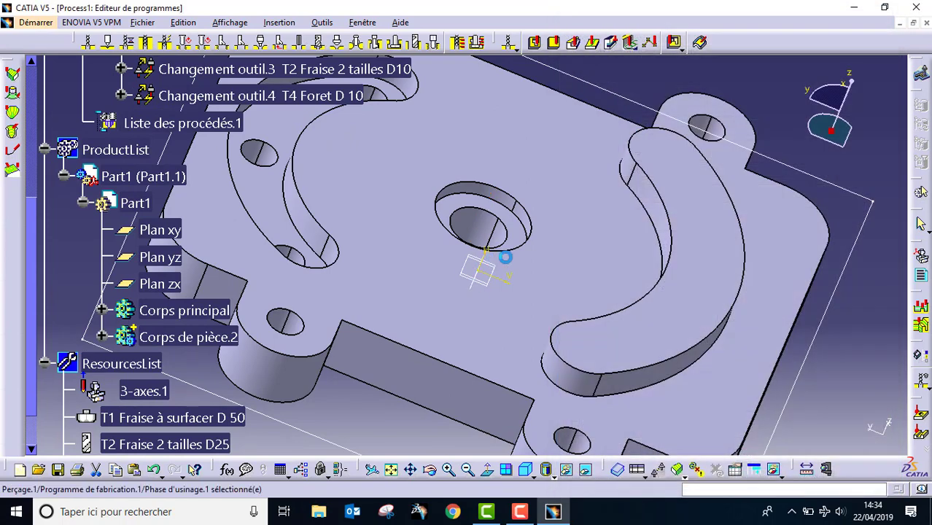
# Add a Contournage operation after Perçage.1 and assign it the existing tool T2 Fraise 2 tailles D10
pyautogui.moveTo(554, 242); pyautogui.dragTo(540, 288, button='middle')
pyautogui.scroll(3, 303, 218)
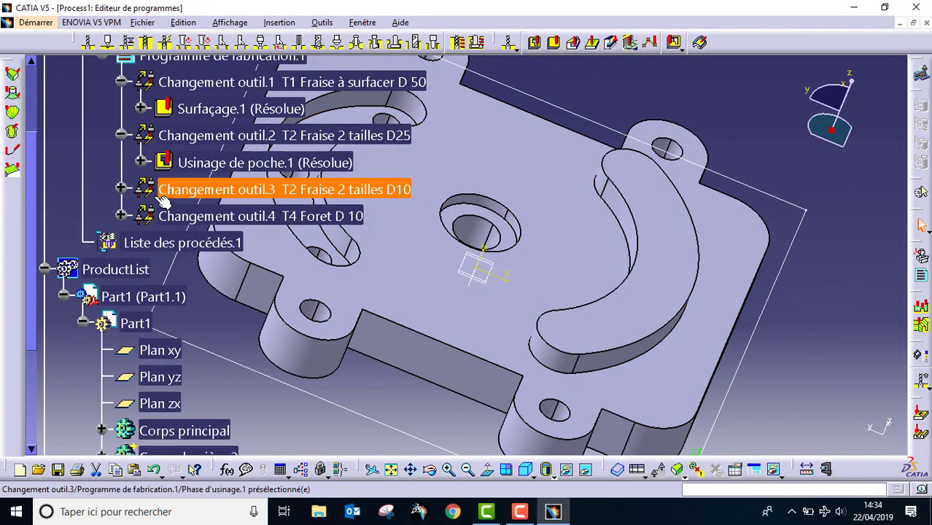
pyautogui.click(122, 216)
pyautogui.click(121, 189)
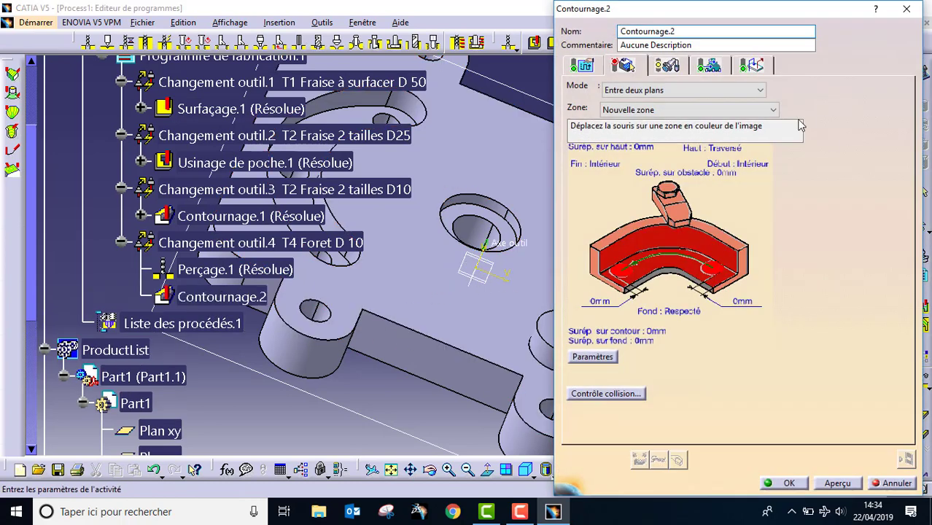
pyautogui.click(667, 66)
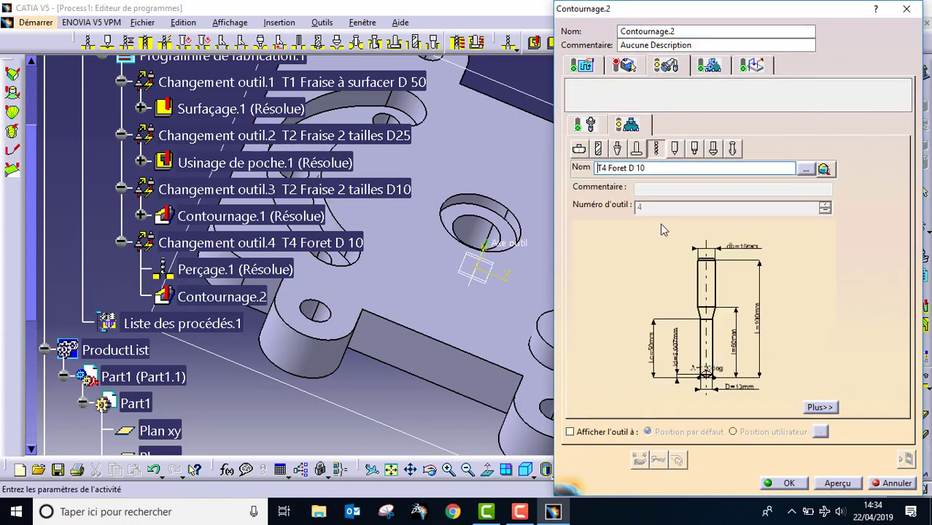
pyautogui.click(806, 169)
pyautogui.doubleClick(754, 331)
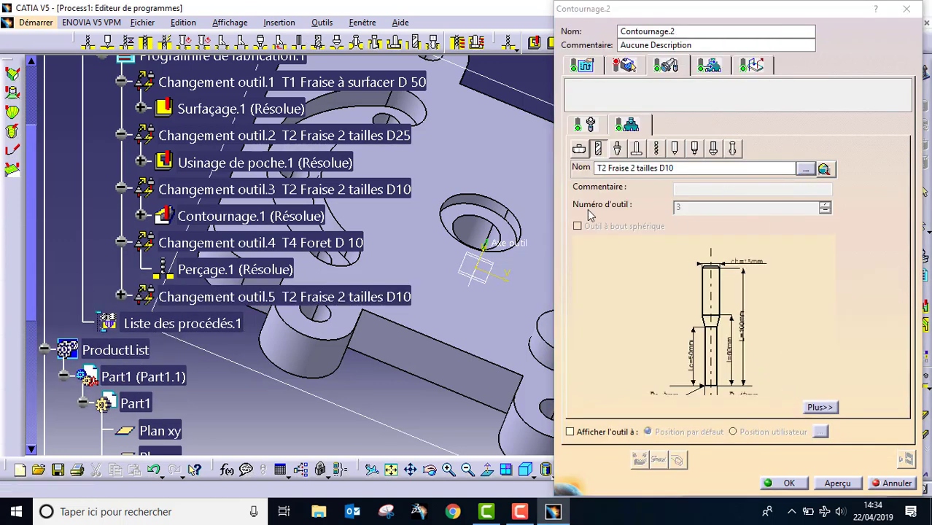
# Select the plate's underside as the bottom face of Contournage.2
pyautogui.click(623, 66)
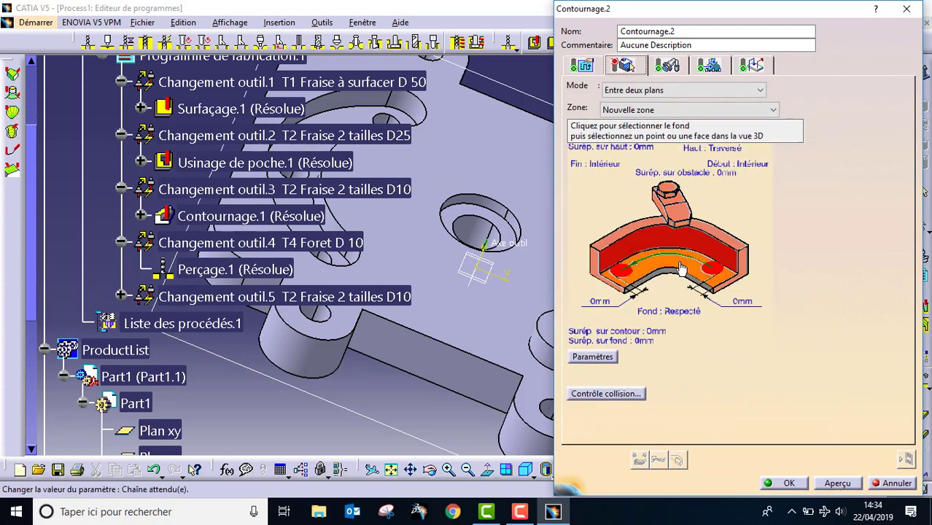
pyautogui.click(668, 252)
pyautogui.click(582, 279)
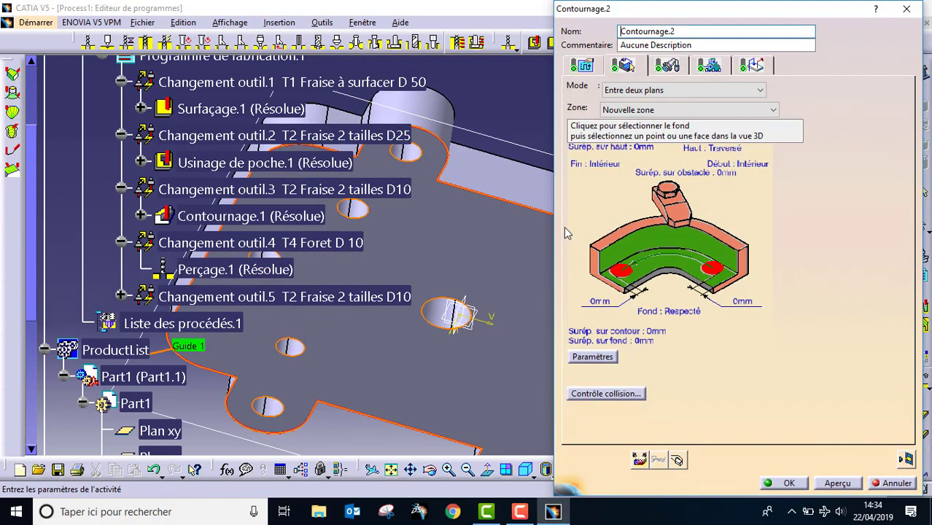
pyautogui.moveTo(488, 211); pyautogui.dragTo(394, 442, button='middle')
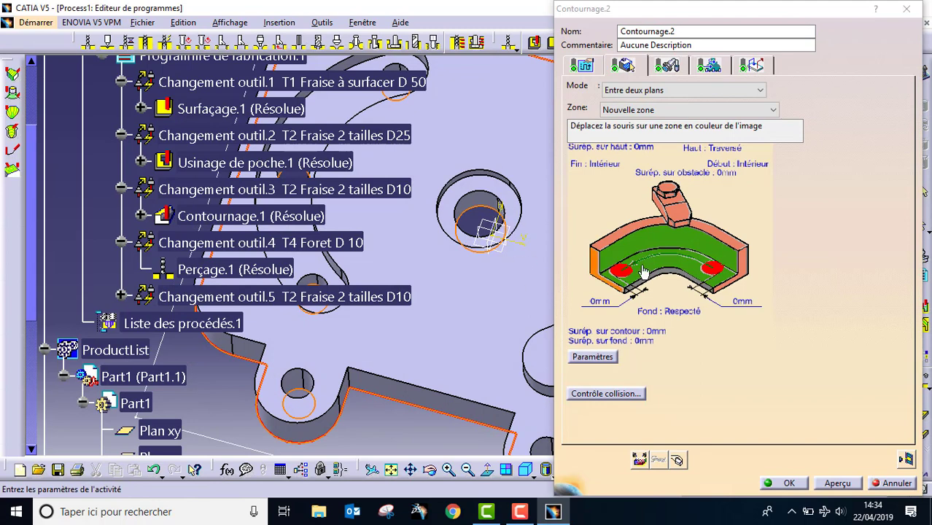
# Clear the existing contours, select the smaller central bore's edge as guide, and pick the plate's upper face as the limiting plane
pyautogui.rightClick(672, 239)
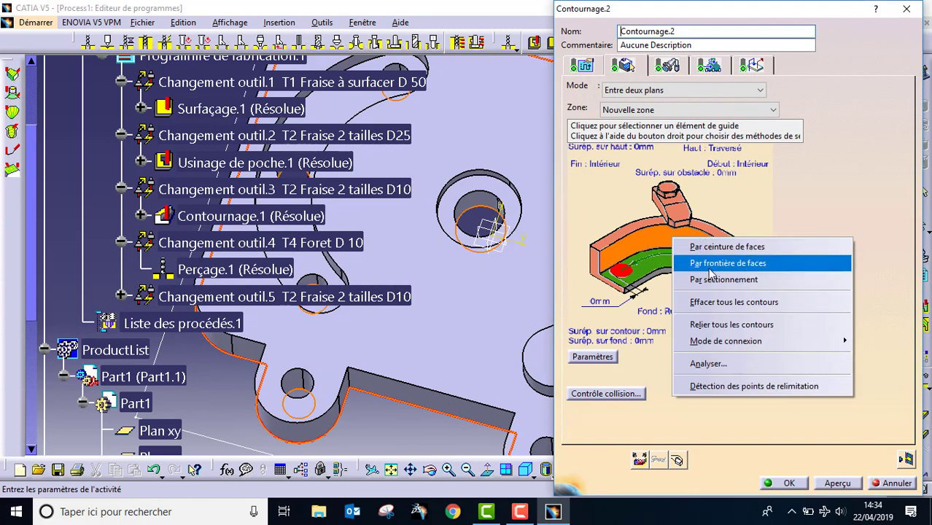
pyautogui.click(734, 302)
pyautogui.click(635, 257)
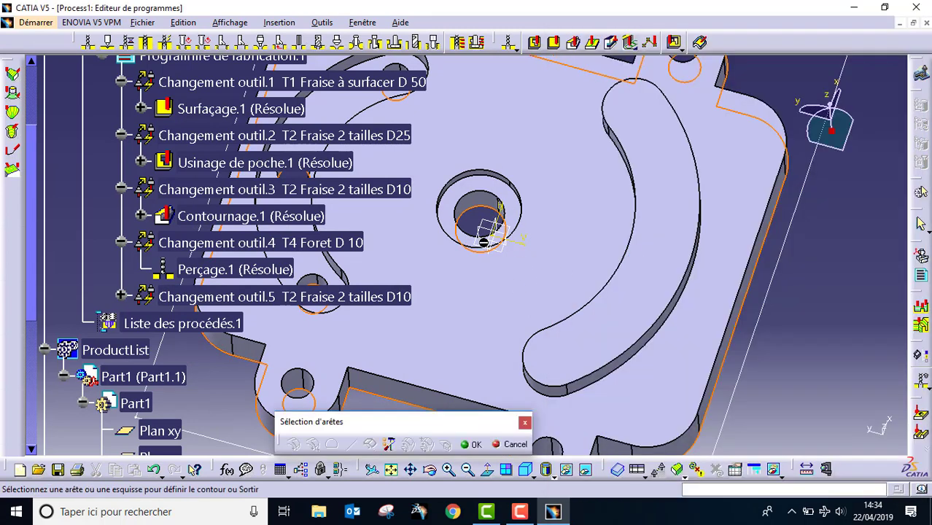
pyautogui.click(496, 199)
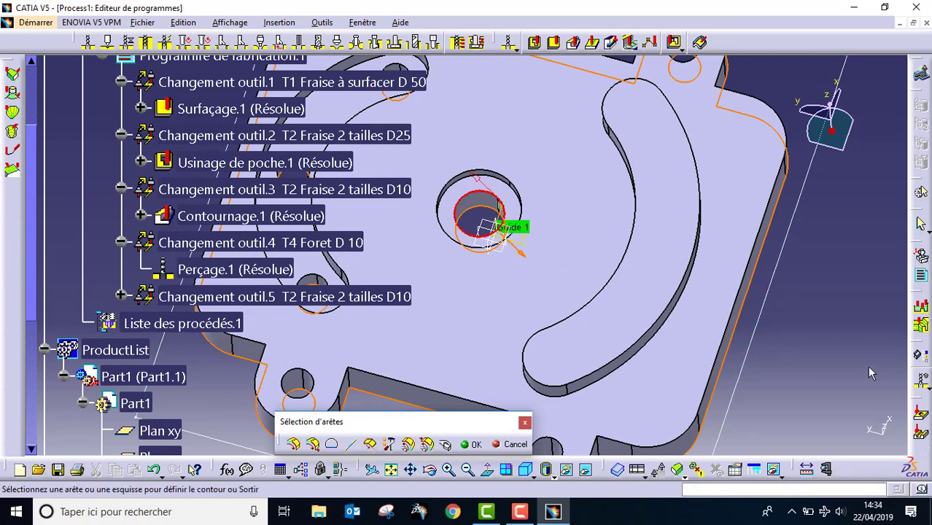
pyautogui.doubleClick(828, 368)
pyautogui.click(733, 240)
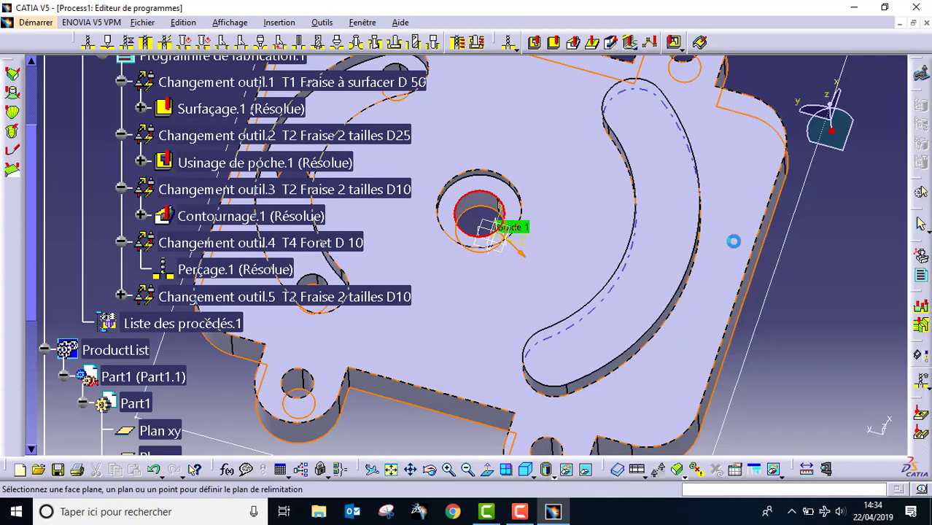
pyautogui.click(558, 193)
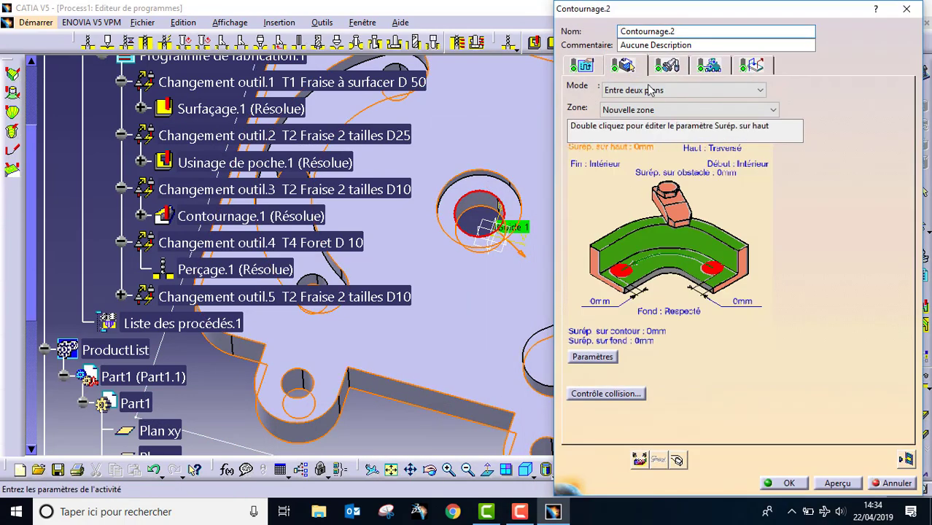
# Set the machining mode of Contournage.2 to Hélice, compute its toolpath, and examine the tool's side relative to the bore edge
pyautogui.click(581, 66)
pyautogui.click(864, 263)
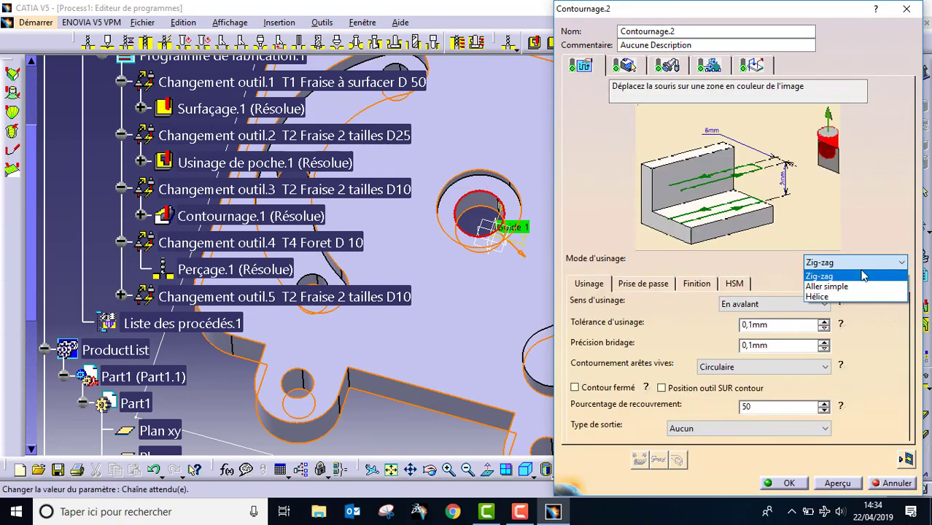
pyautogui.click(853, 297)
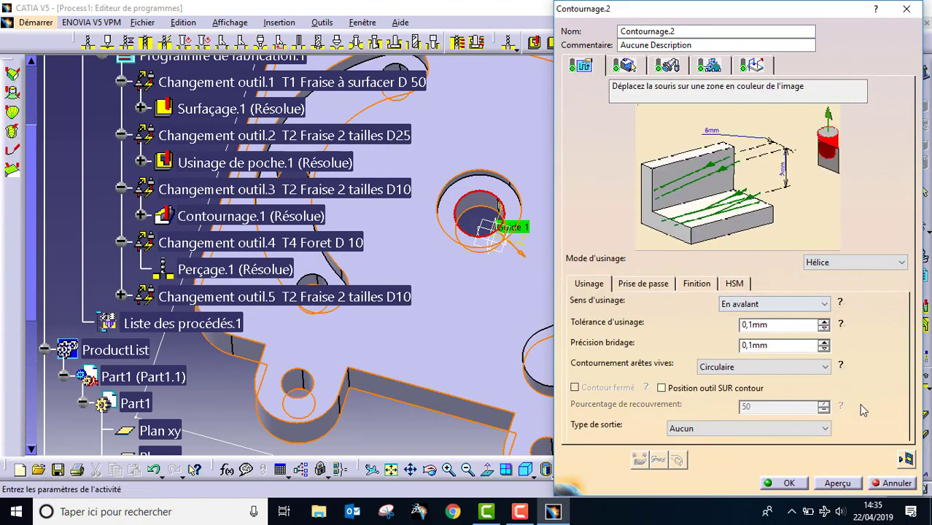
pyautogui.click(906, 461)
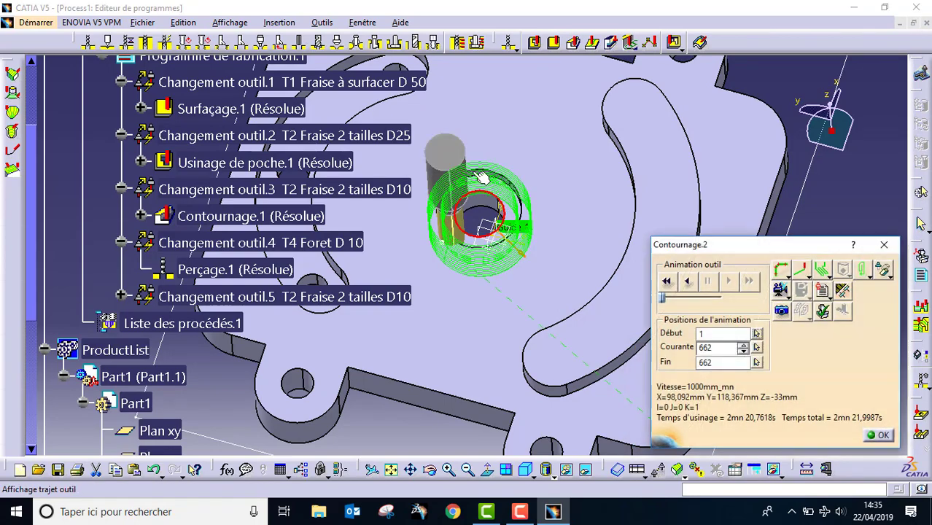
pyautogui.moveTo(476, 232); pyautogui.dragTo(550, 232, button='middle')
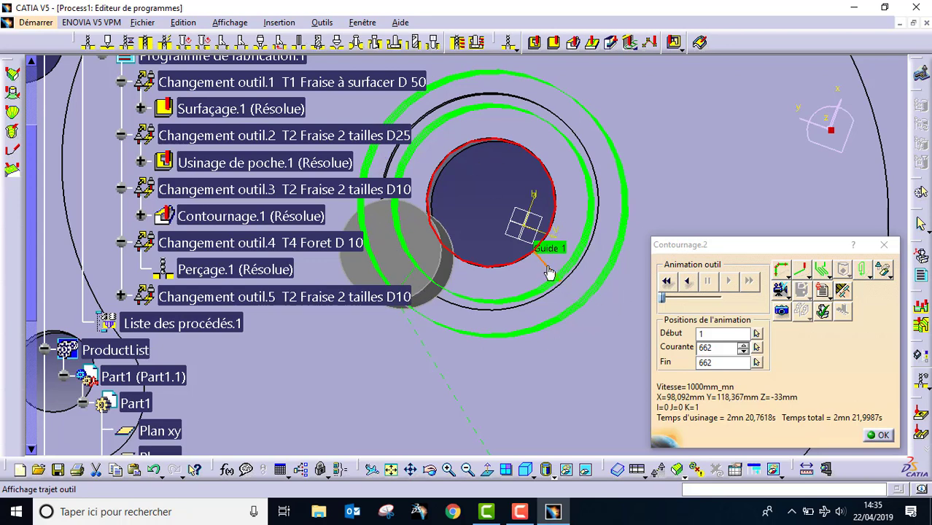
pyautogui.click(879, 434)
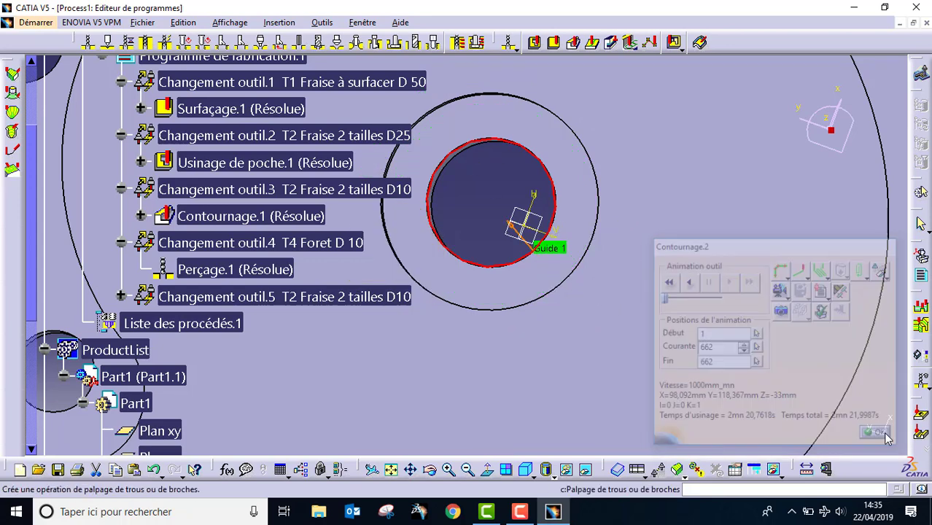
# Reverse the guide's machining side to the inside of the bore and recompute the helical toolpath to examine it
pyautogui.click(906, 459)
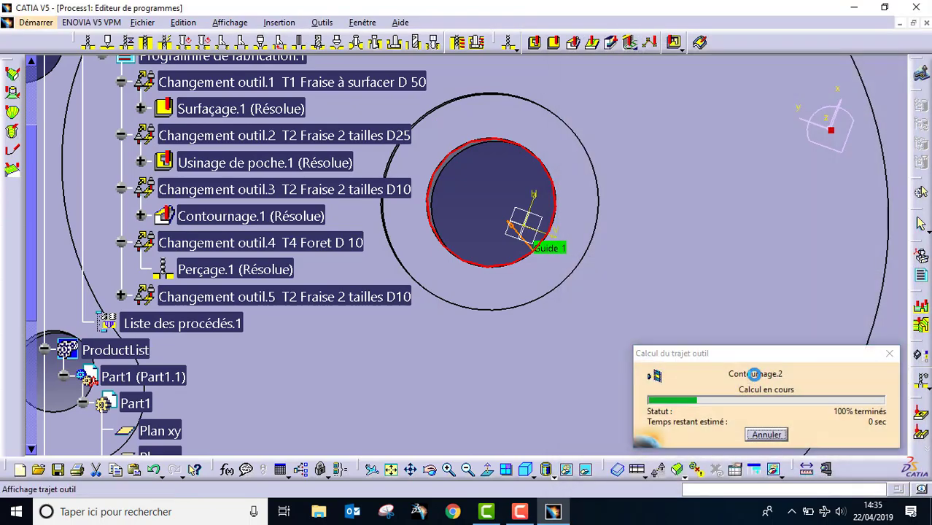
pyautogui.moveTo(525, 334); pyautogui.dragTo(465, 80, button='middle')
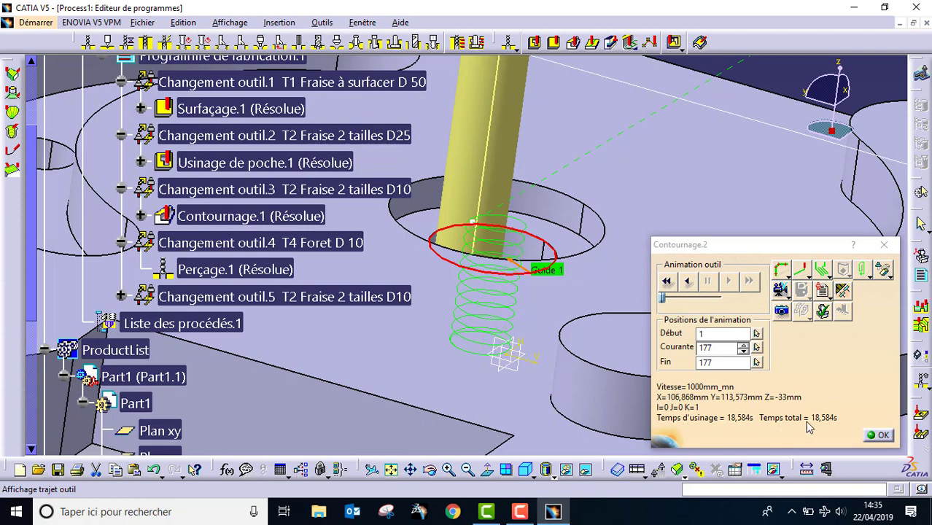
pyautogui.click(879, 435)
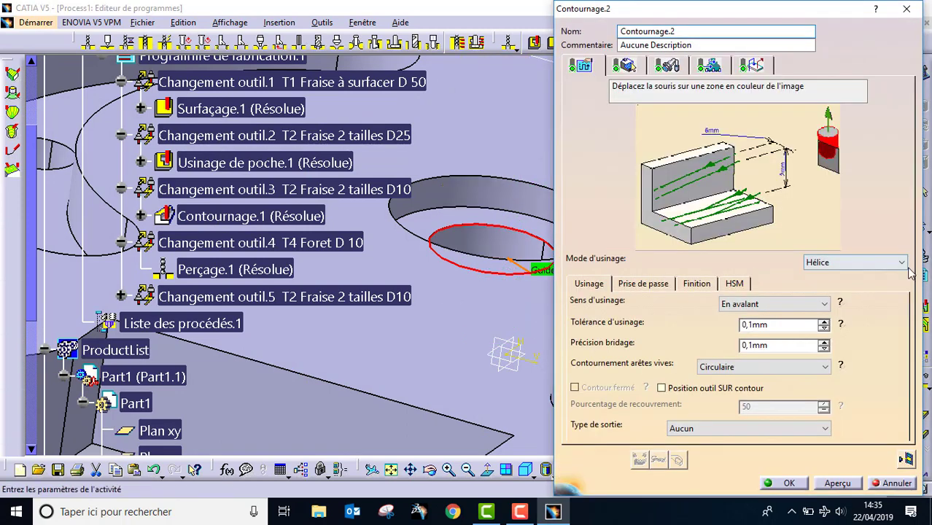
# Run the continuous material-removal video of the whole program, inspect the milled central bore, and accept Contournage.2
pyautogui.click(906, 458)
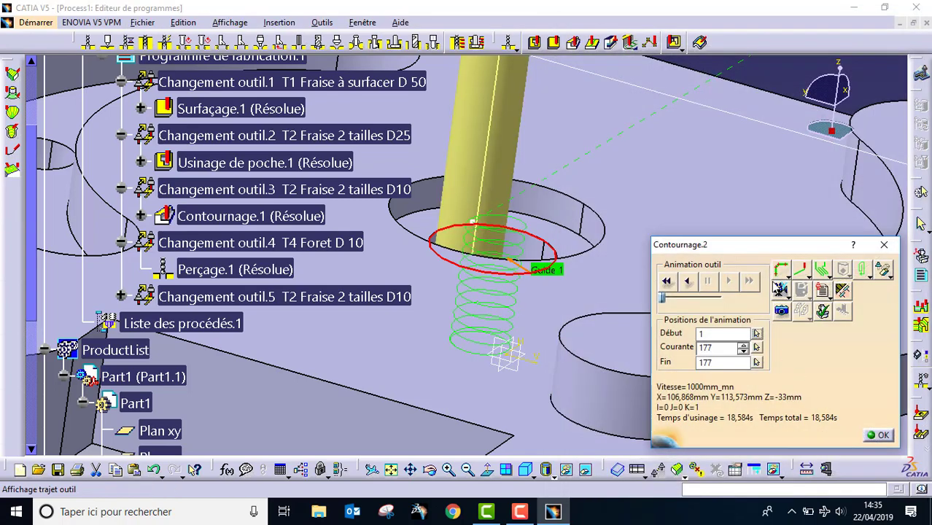
pyautogui.click(779, 290)
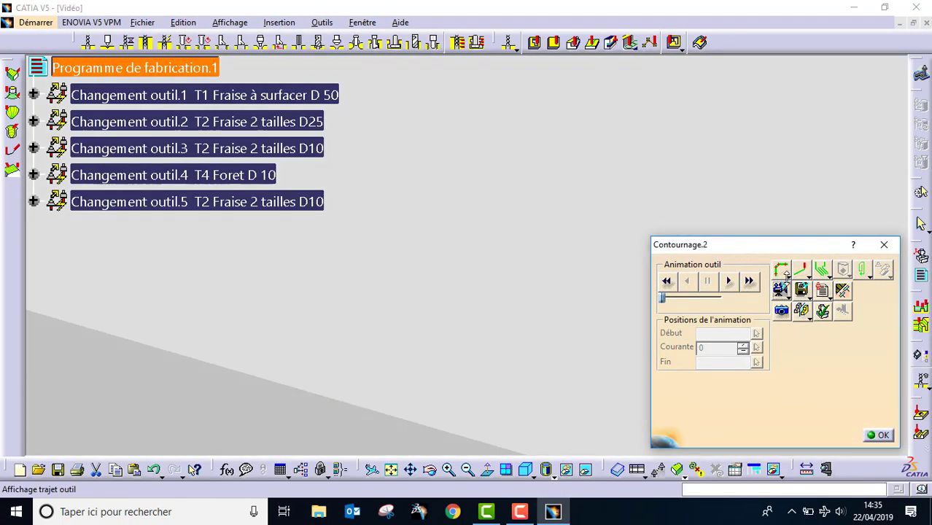
pyautogui.click(795, 290)
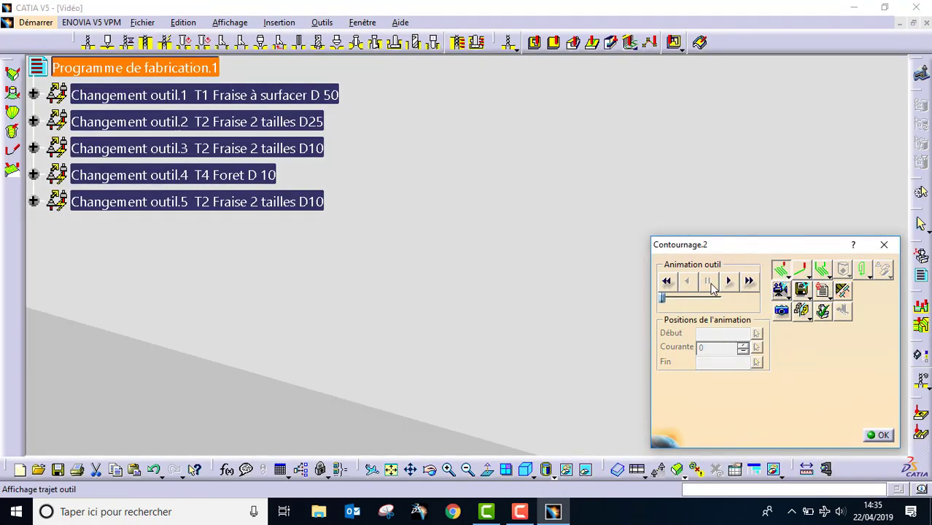
pyautogui.click(729, 282)
pyautogui.moveTo(449, 175); pyautogui.dragTo(446, 332, button='middle')
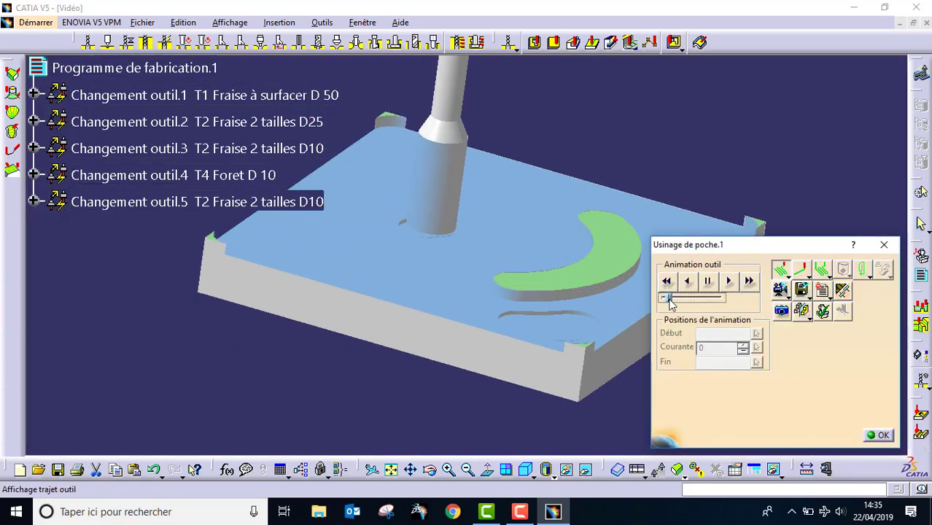
pyautogui.moveTo(481, 269); pyautogui.dragTo(521, 267, button='middle')
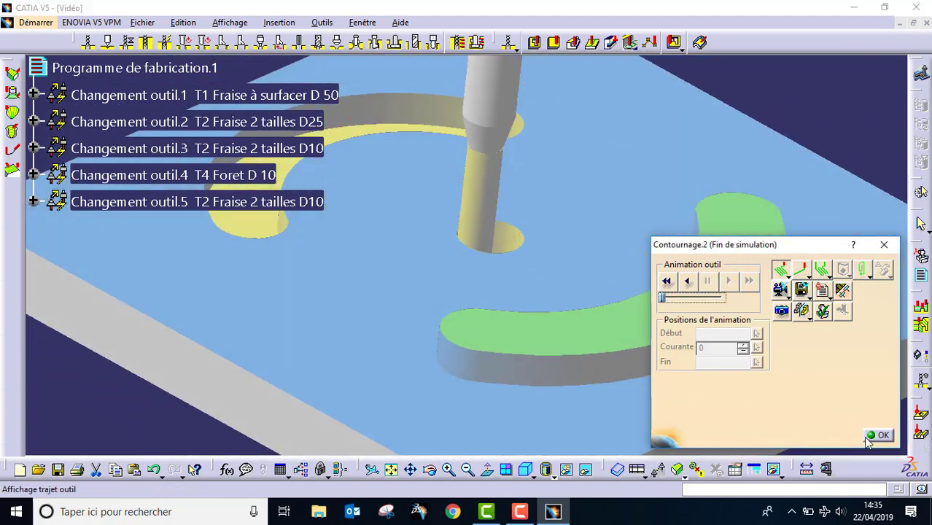
pyautogui.click(878, 436)
pyautogui.click(795, 463)
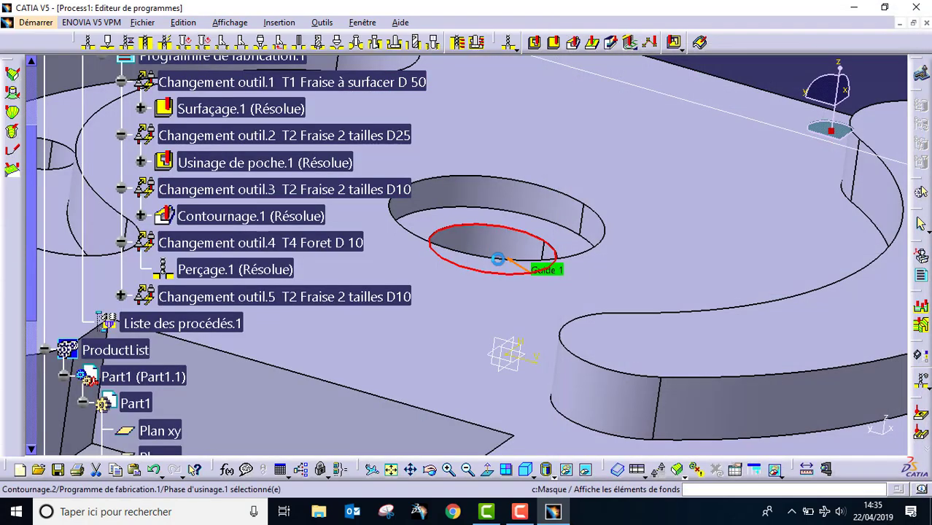
# Create a contouring operation, Contournage.3, and pick the floor of the central hole's counterbore as its bottom
pyautogui.moveTo(495, 339); pyautogui.dragTo(505, 350, button='middle')
pyautogui.moveTo(475, 293); pyautogui.dragTo(595, 121, button='middle')
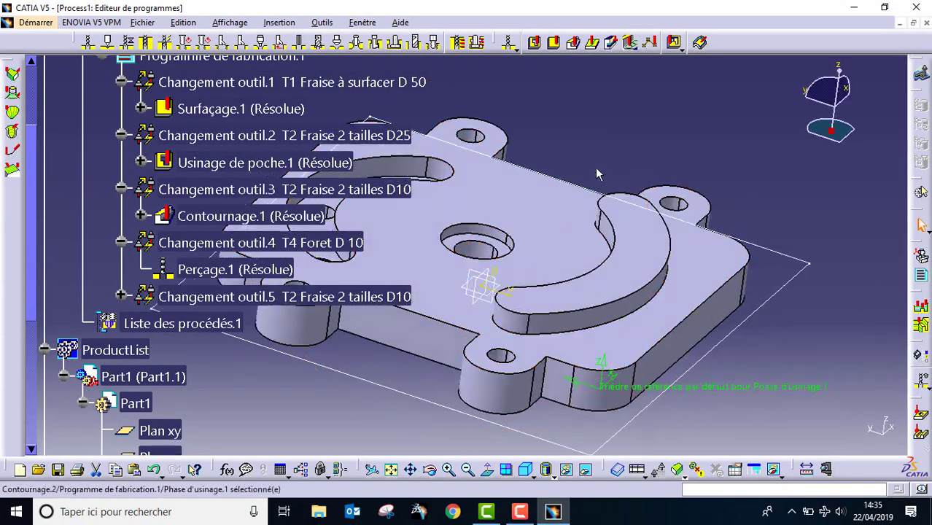
pyautogui.click(535, 42)
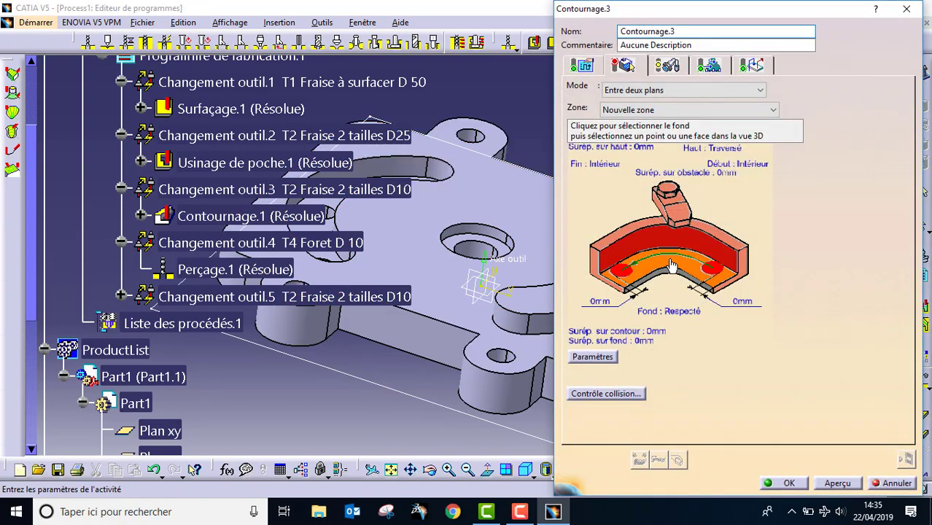
pyautogui.click(672, 266)
pyautogui.moveTo(503, 272); pyautogui.dragTo(575, 223, button='middle')
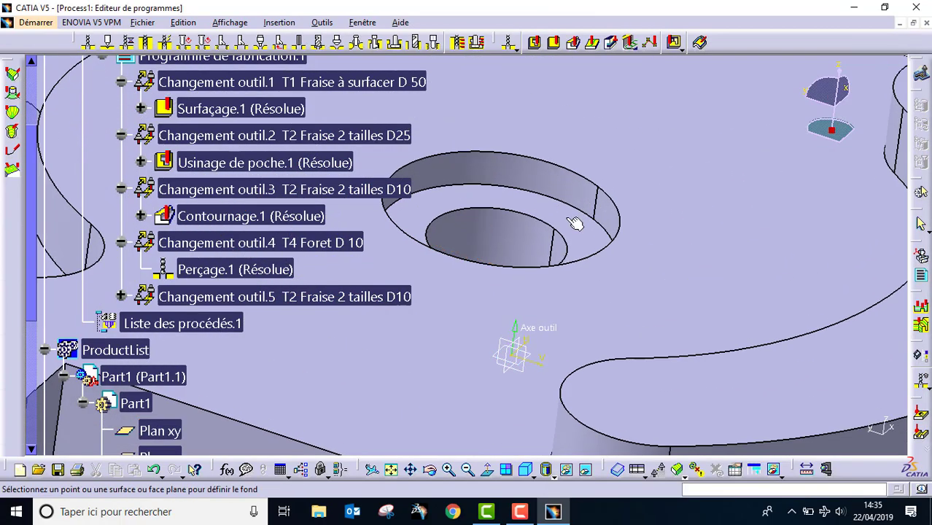
pyautogui.click(576, 223)
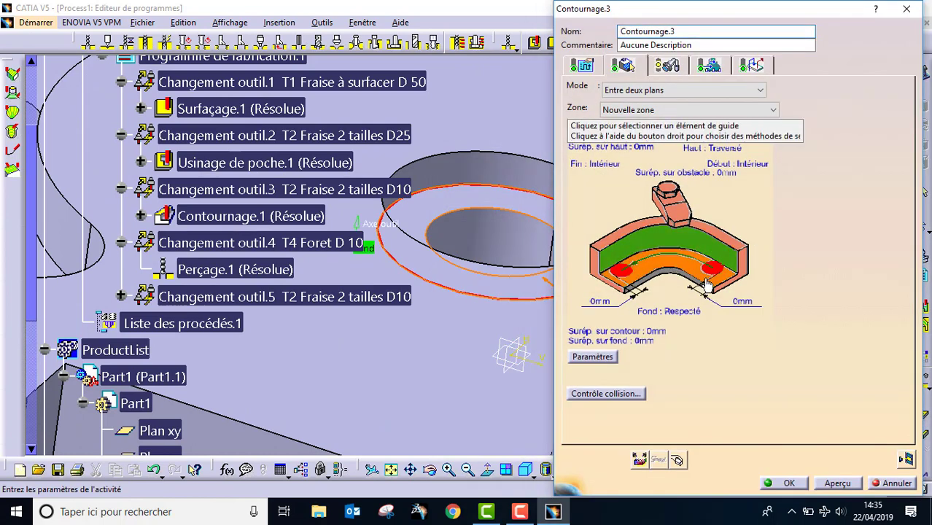
# Pick the plate's upper face as the limiting plane of Contournage.3, compute its toolpath, and examine the path in the counterbore
pyautogui.moveTo(541, 261); pyautogui.dragTo(439, 273, button='middle')
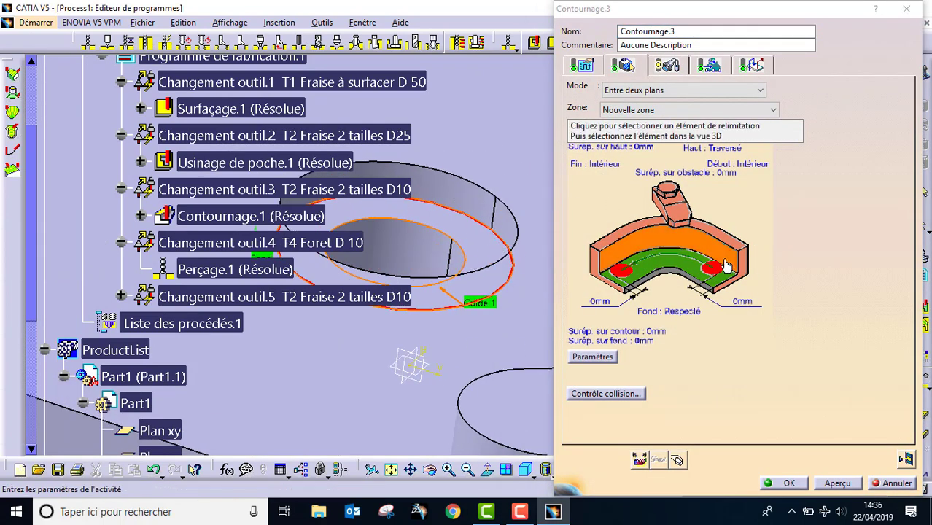
pyautogui.keyDown('ctrl'); pyautogui.moveTo(357, 169); pyautogui.dragTo(337, 216, button='middle'); pyautogui.keyUp('ctrl')
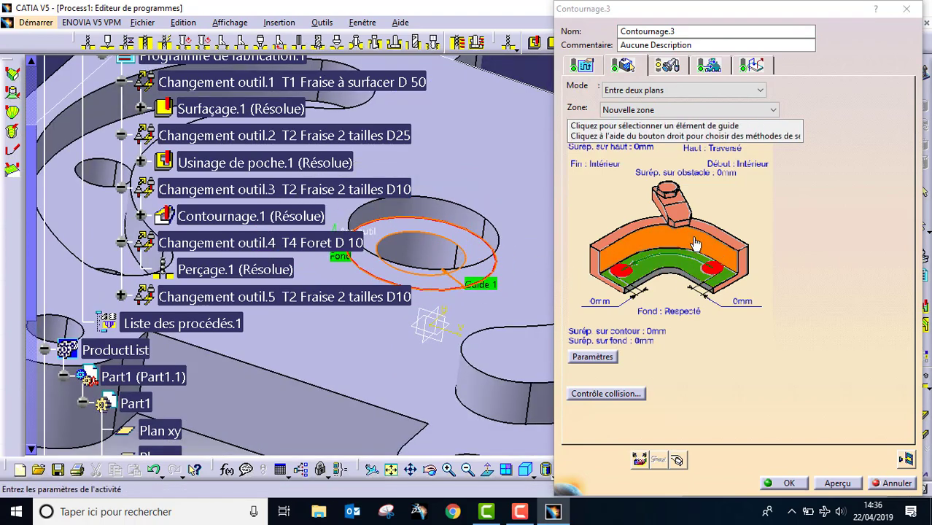
pyautogui.click(730, 246)
pyautogui.click(525, 197)
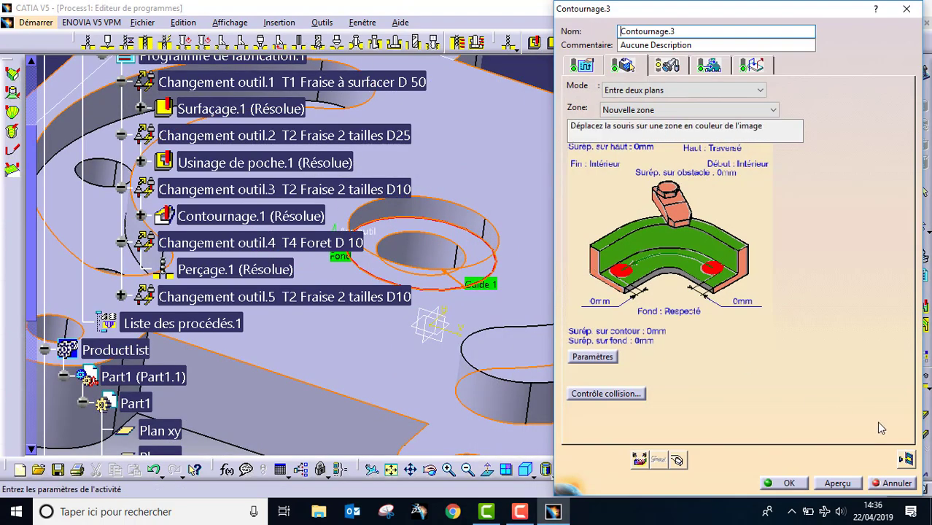
pyautogui.click(906, 460)
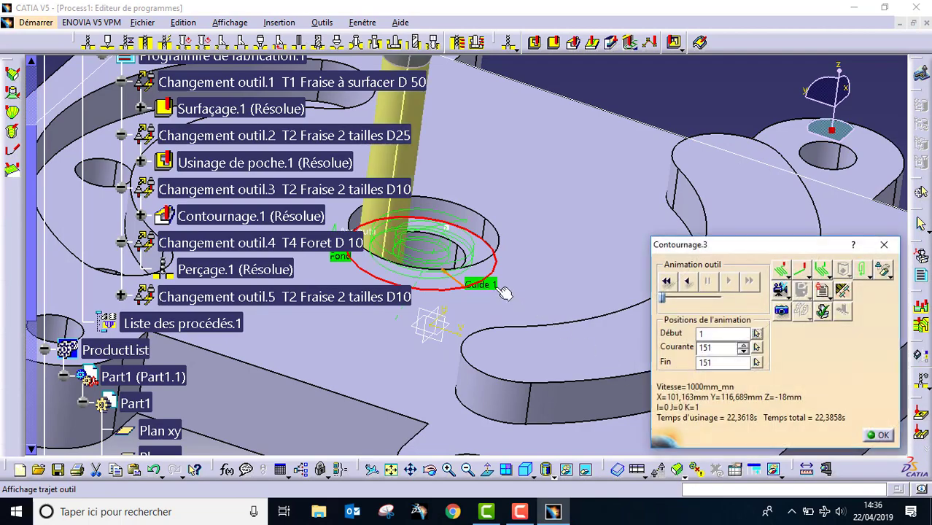
pyautogui.moveTo(427, 309); pyautogui.dragTo(376, 293, button='middle')
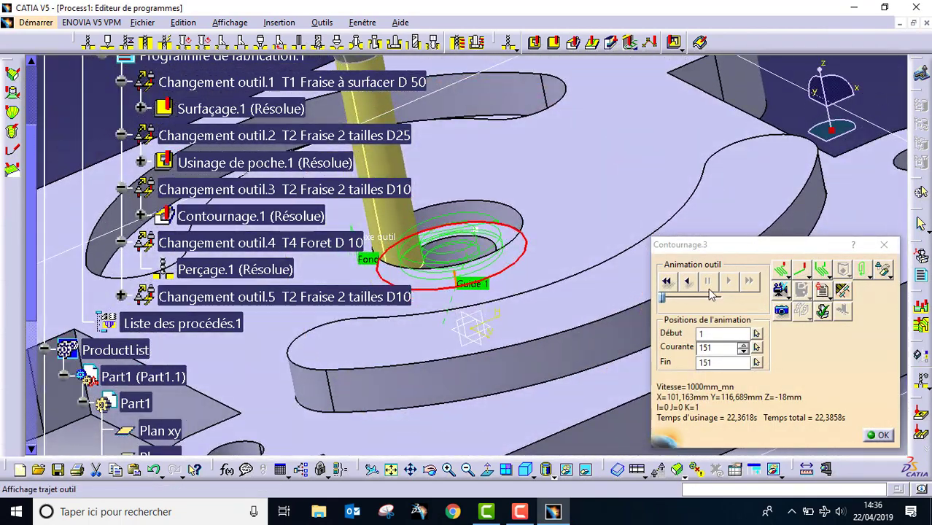
# Run the material-removal video of the whole program, inspect the milled counterbore, and accept Contournage.3
pyautogui.click(784, 290)
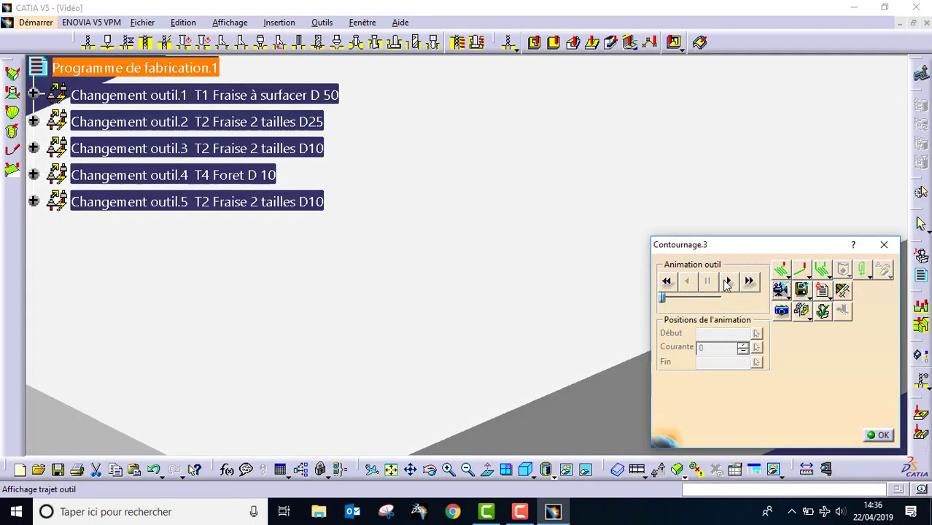
pyautogui.click(727, 283)
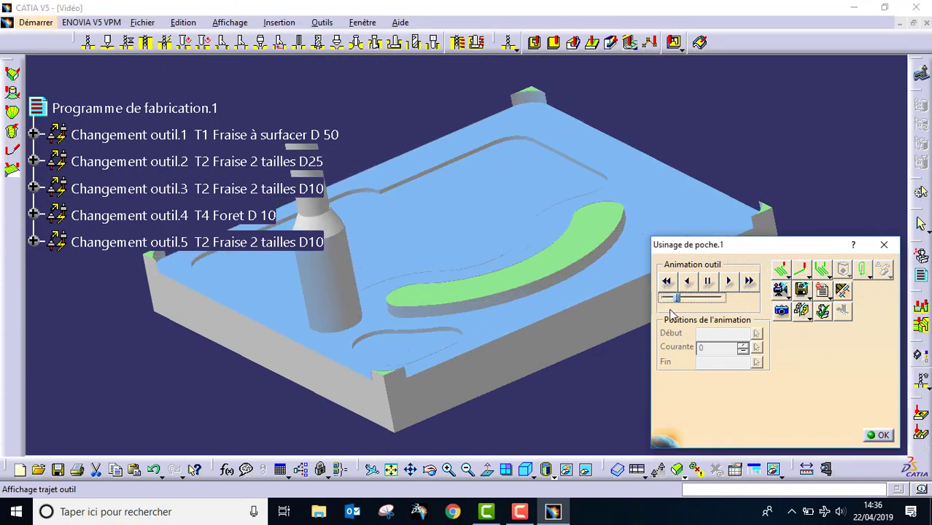
pyautogui.moveTo(530, 252); pyautogui.dragTo(604, 355, button='middle')
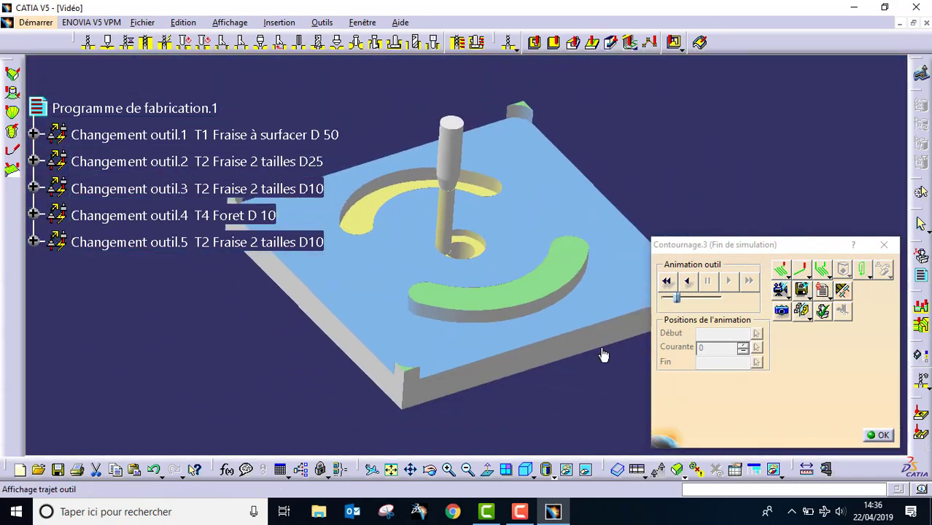
pyautogui.click(880, 434)
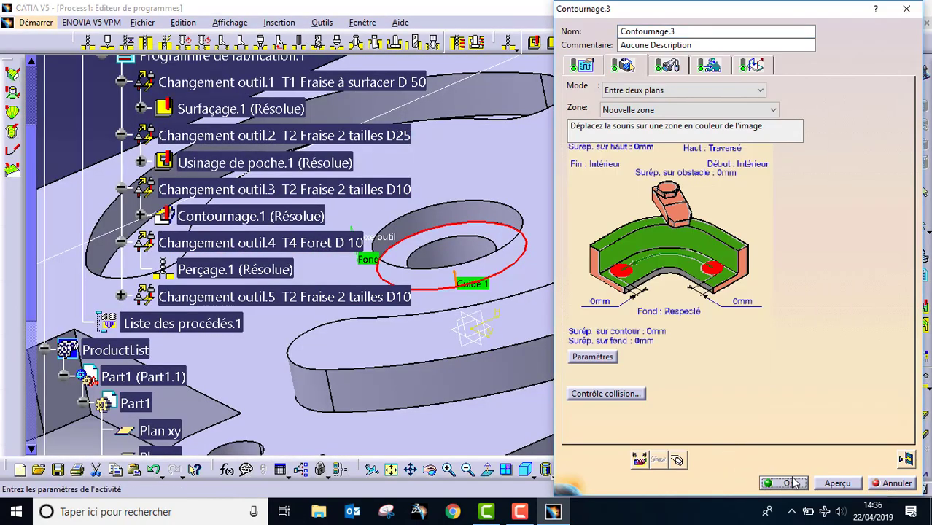
pyautogui.click(793, 483)
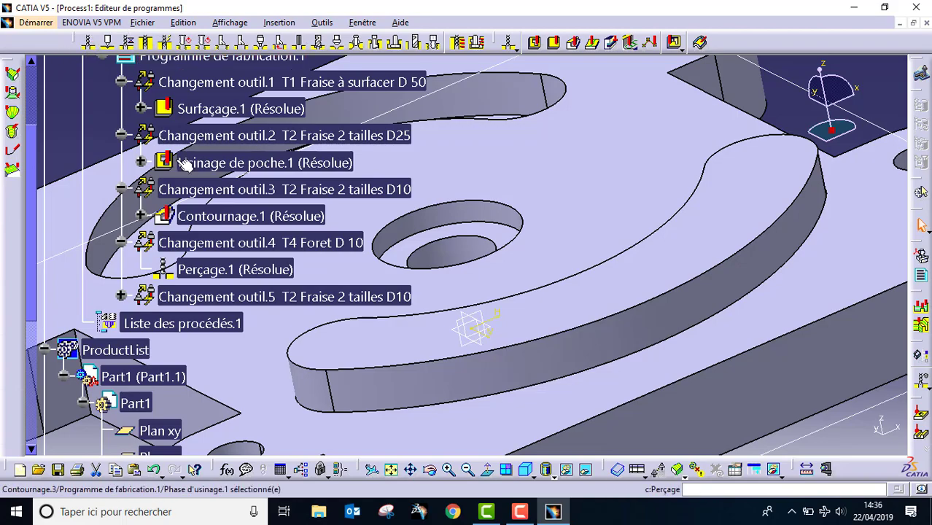
# Examine the plate's outer profile and lugs, compare them with the hidden stock block, and return to the visible space
pyautogui.moveTo(566, 268); pyautogui.dragTo(524, 403, button='middle')
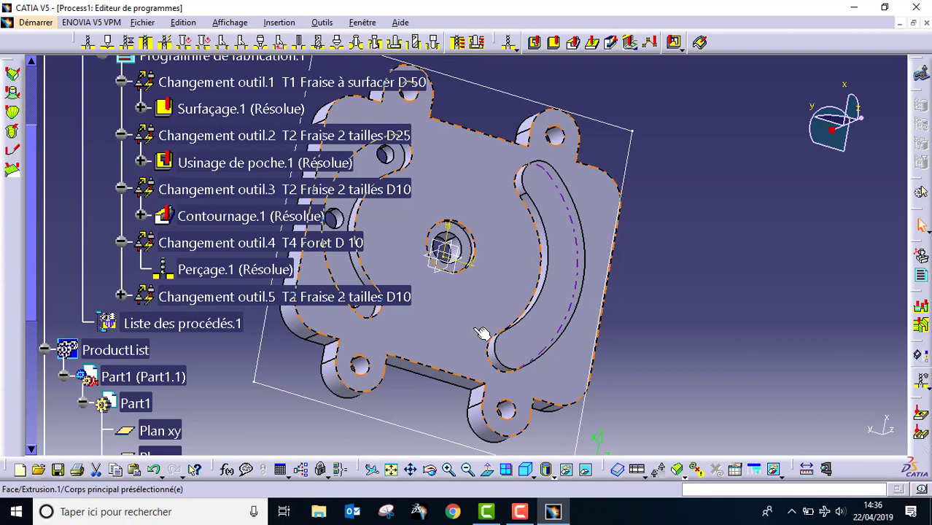
pyautogui.moveTo(538, 291); pyautogui.dragTo(632, 244, button='middle')
pyautogui.scroll(-2, 619, 253)
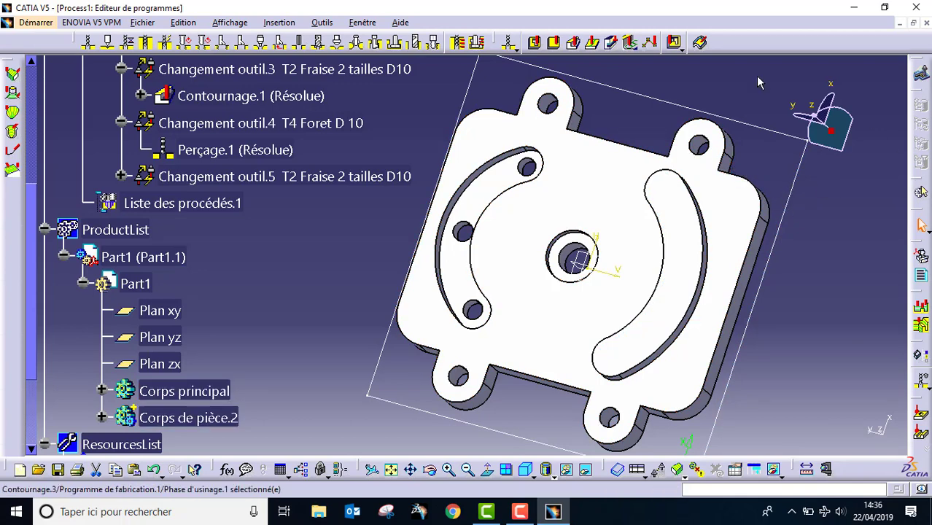
pyautogui.click(586, 469)
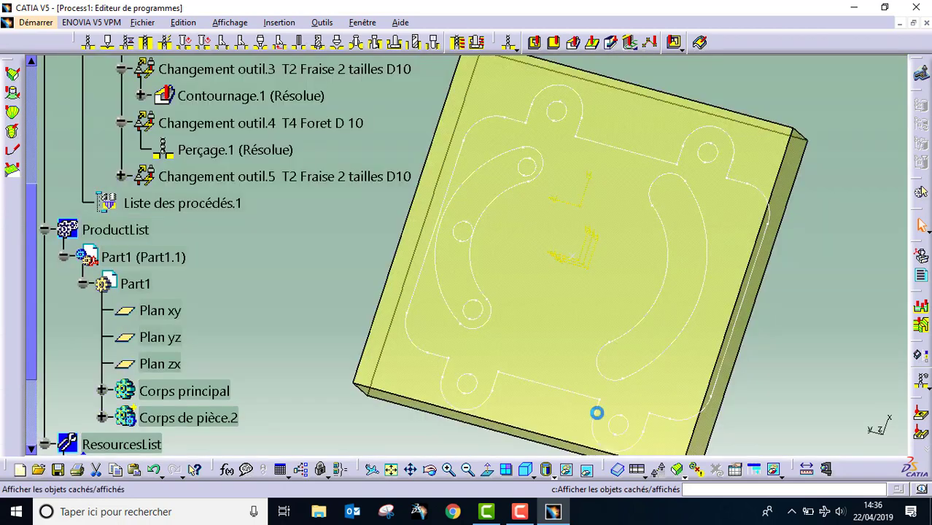
pyautogui.moveTo(691, 156); pyautogui.dragTo(621, 228, button='middle')
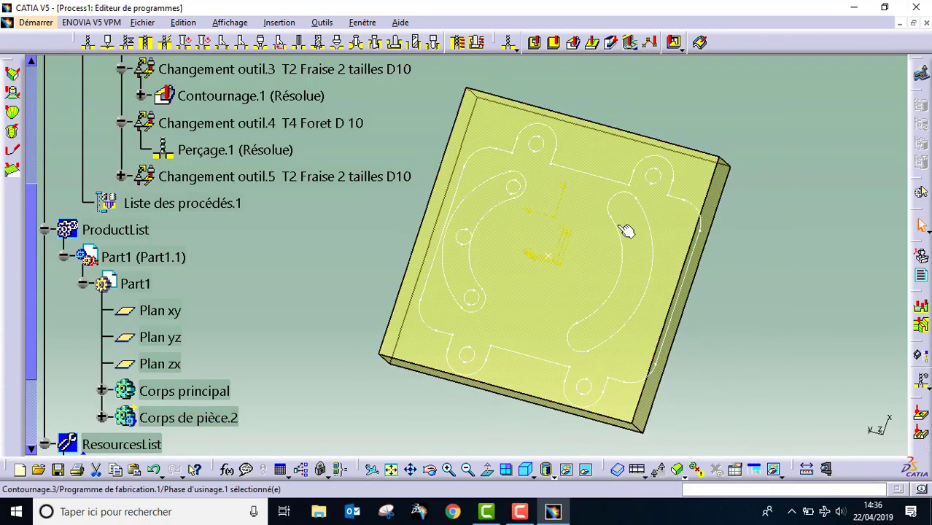
pyautogui.scroll(1, 597, 275)
pyautogui.moveTo(597, 275); pyautogui.dragTo(629, 250, button='middle')
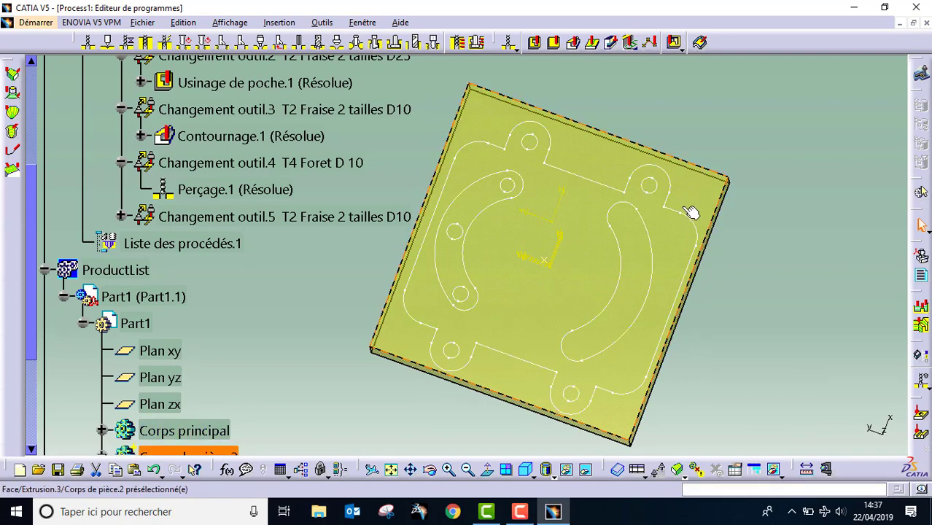
pyautogui.click(585, 469)
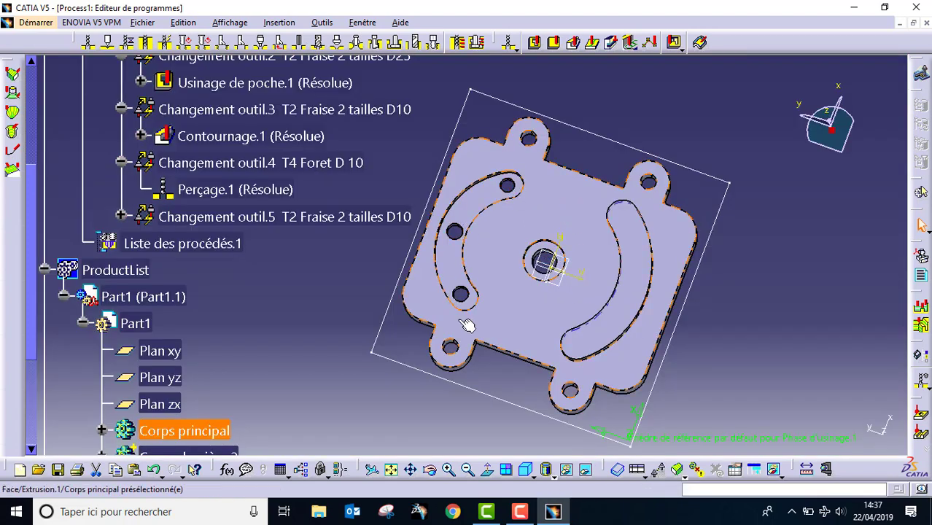
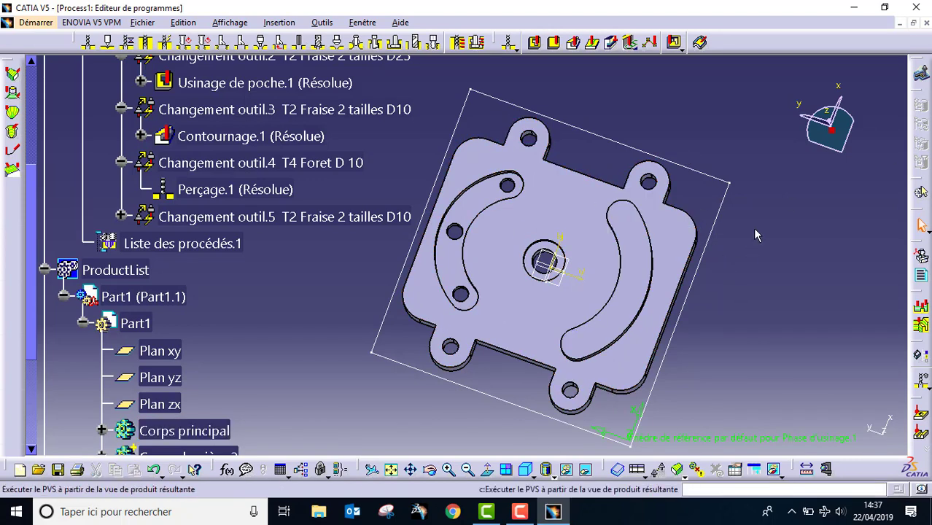
# Create Contournage.4 and start its guide on the plate's underside outline with the straight edge between two lugs, continuing around the adjacent lug
pyautogui.click(573, 68)
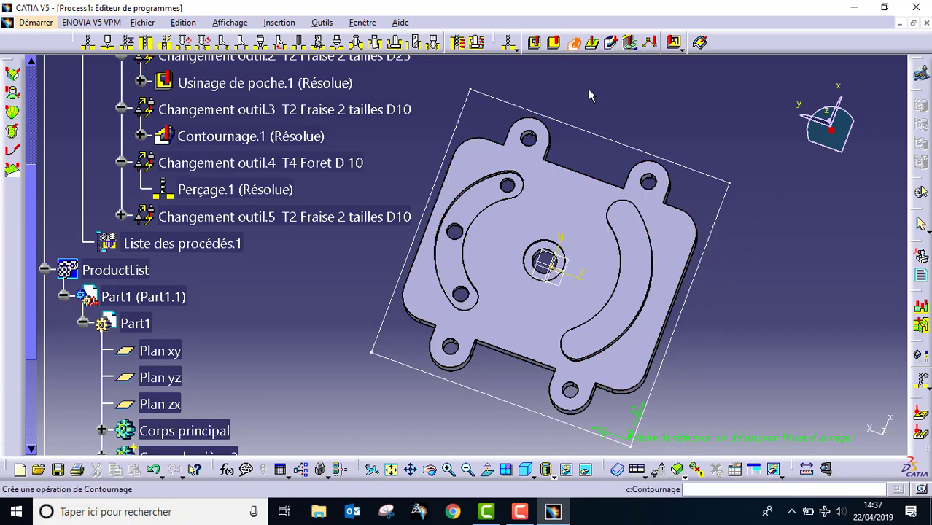
pyautogui.click(576, 227)
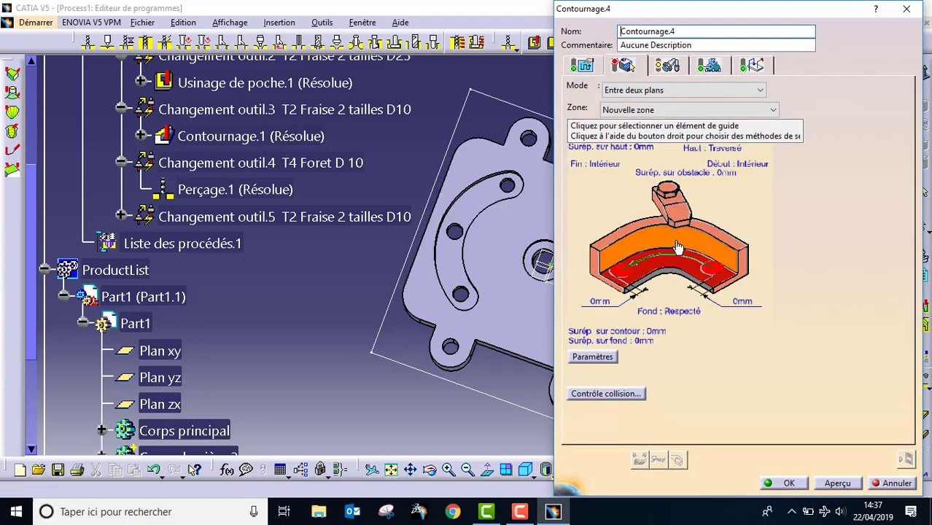
pyautogui.click(676, 248)
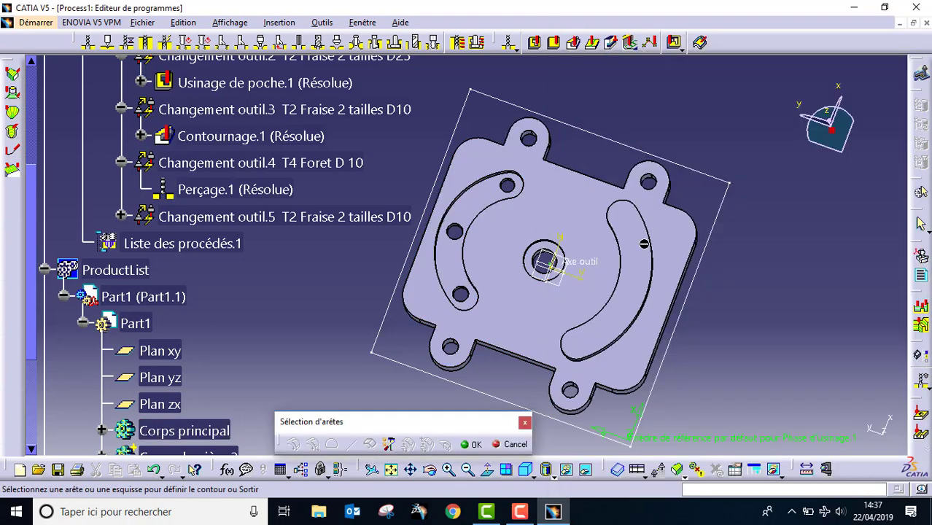
pyautogui.moveTo(583, 195); pyautogui.dragTo(569, 273, button='middle')
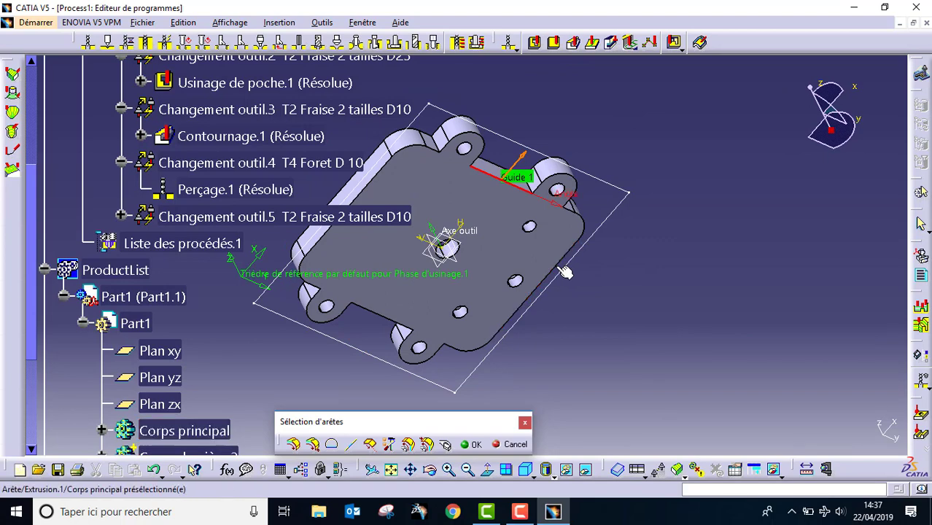
pyautogui.moveTo(585, 187); pyautogui.dragTo(603, 124, button='middle')
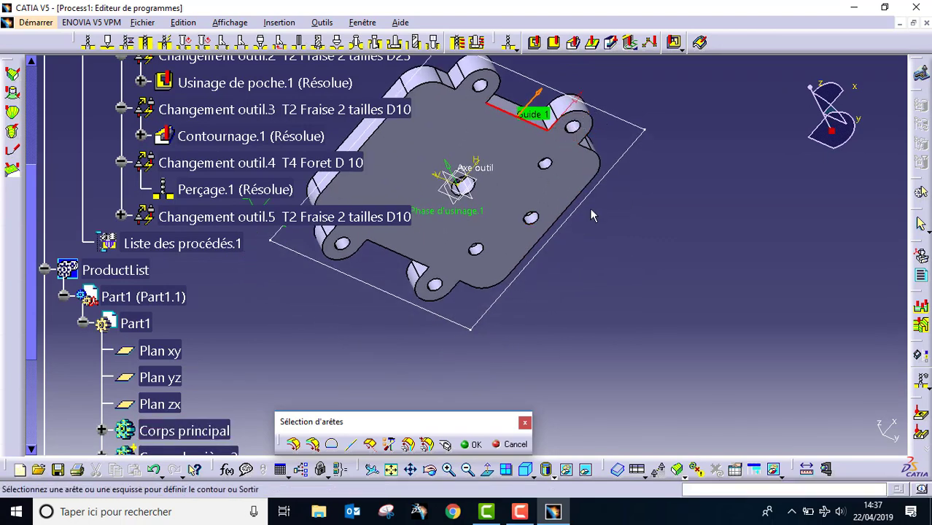
pyautogui.moveTo(593, 214); pyautogui.dragTo(554, 110, button='middle')
pyautogui.moveTo(553, 157); pyautogui.dragTo(526, 407, button='middle')
pyautogui.click(539, 261)
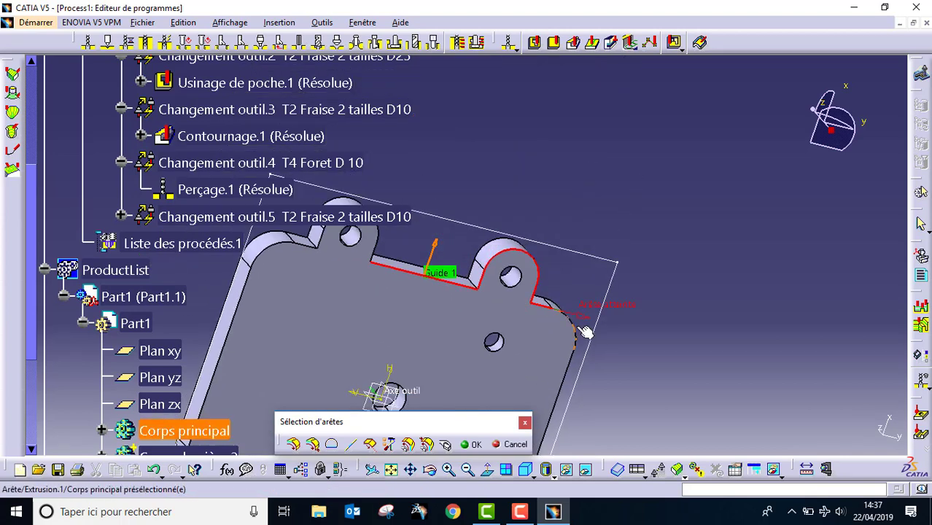
# Extend the guide around the rounded corner, the long side, the next corner and lug, and the straight edge between the far lugs
pyautogui.click(576, 325)
pyautogui.moveTo(580, 398); pyautogui.dragTo(778, 101, button='middle')
pyautogui.click(695, 256)
pyautogui.click(694, 256)
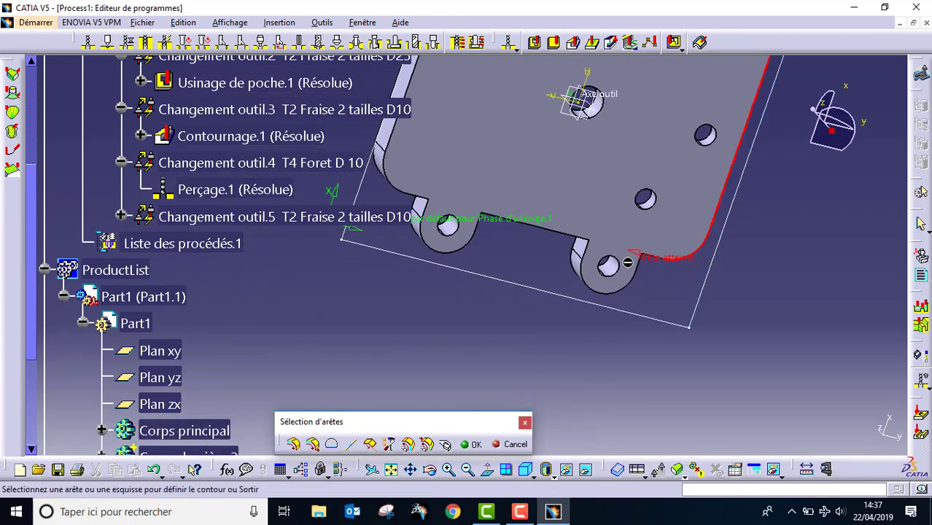
pyautogui.click(637, 269)
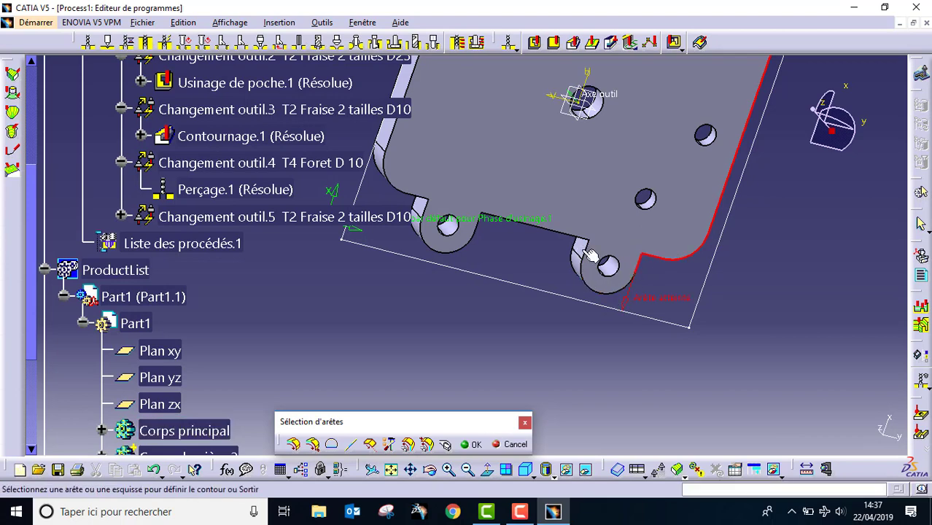
pyautogui.click(539, 228)
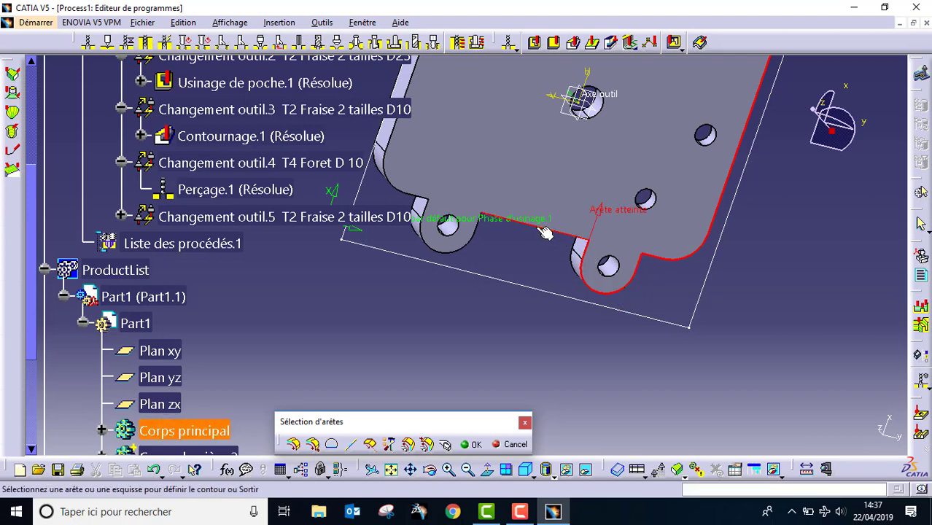
# Complete the Contournage.4 guide around the third lug, the adjoining corner edges and the last lug, closing the outline, and validate it
pyautogui.moveTo(534, 272); pyautogui.dragTo(818, 306, button='middle')
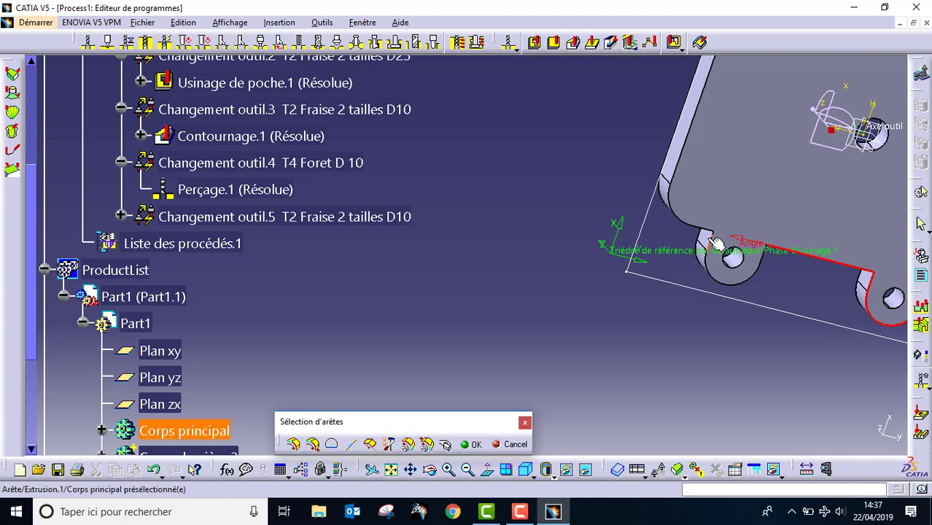
pyautogui.click(762, 255)
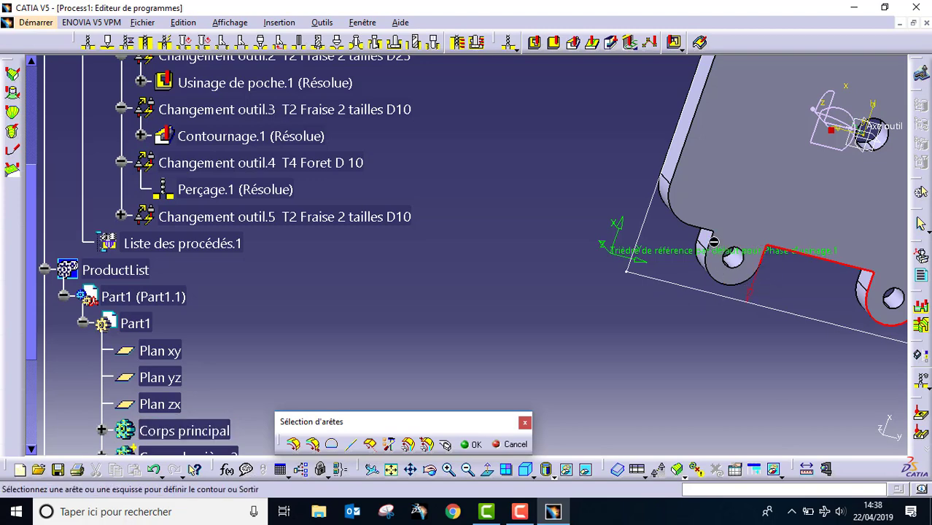
pyautogui.click(710, 239)
pyautogui.click(705, 230)
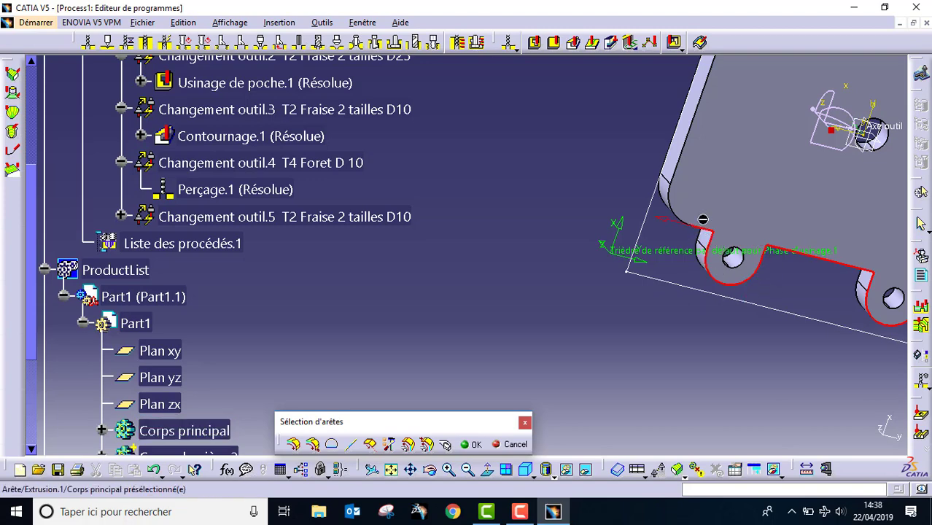
pyautogui.moveTo(636, 205)
pyautogui.keyDown('ctrl'); pyautogui.mouseDown(button='middle')
pyautogui.moveTo(677, 172)
pyautogui.moveTo(662, 240)
pyautogui.moveTo(662, 216)
pyautogui.moveTo(691, 163)
pyautogui.moveTo(635, 202)
pyautogui.mouseUp(button='middle'); pyautogui.keyUp('ctrl')
pyautogui.click(633, 180)
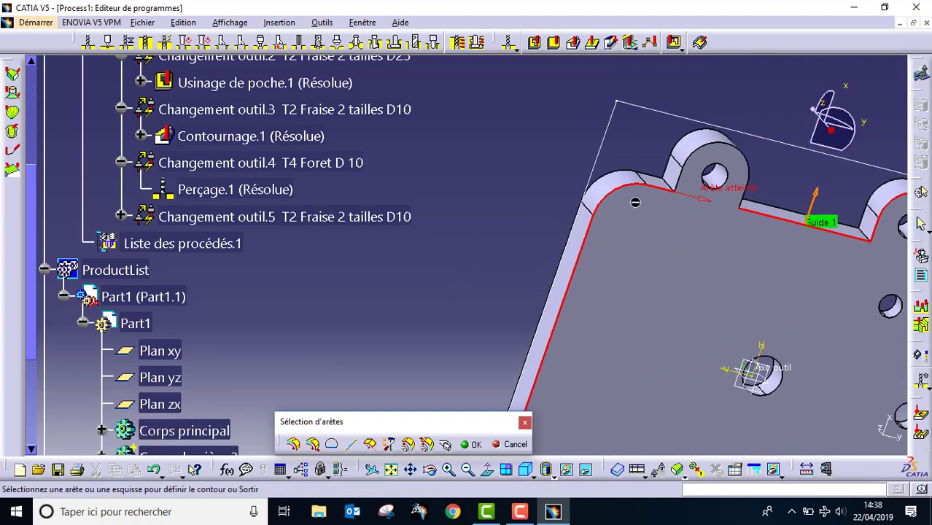
pyautogui.click(680, 180)
pyautogui.click(743, 196)
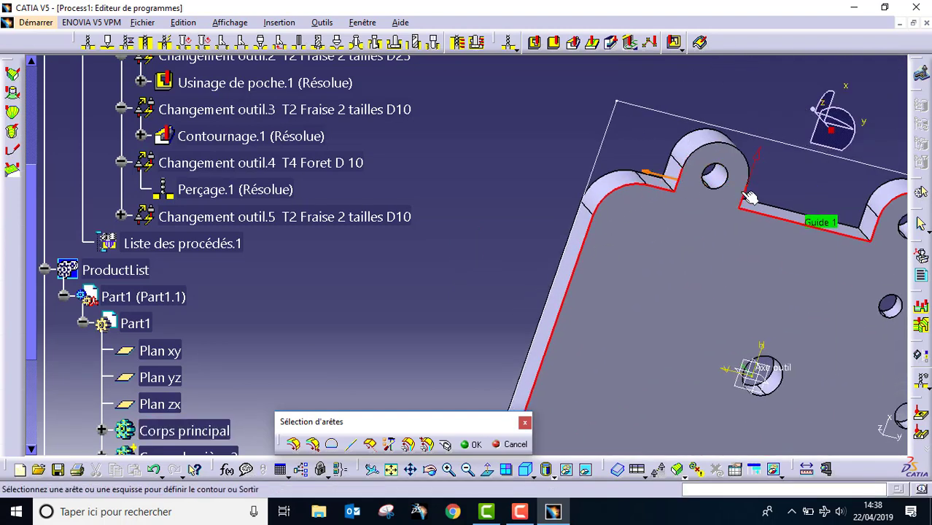
pyautogui.click(700, 149)
pyautogui.keyDown('ctrl'); pyautogui.moveTo(718, 191); pyautogui.dragTo(739, 332, button='middle'); pyautogui.keyUp('ctrl')
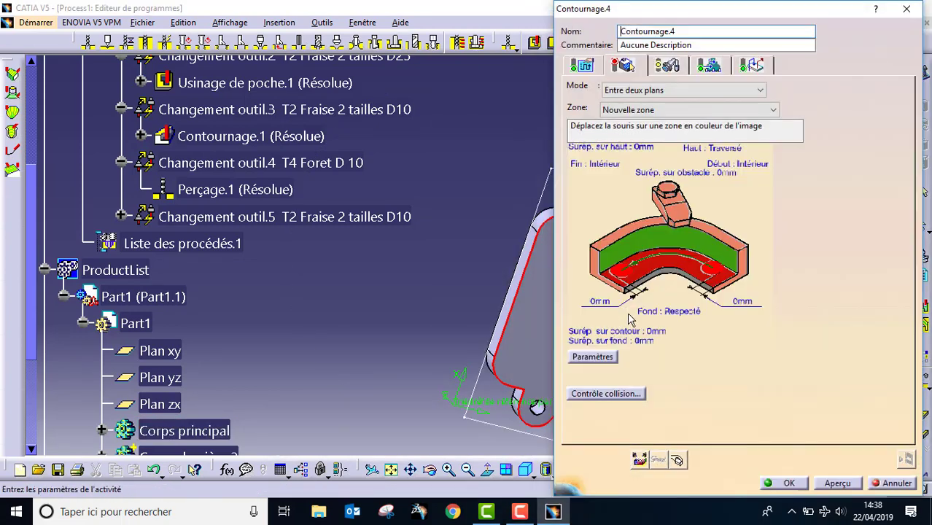
# Set the plate's underside as the bottom plane of Contournage.4 and its upper face as the top plane
pyautogui.click(666, 264)
pyautogui.click(587, 283)
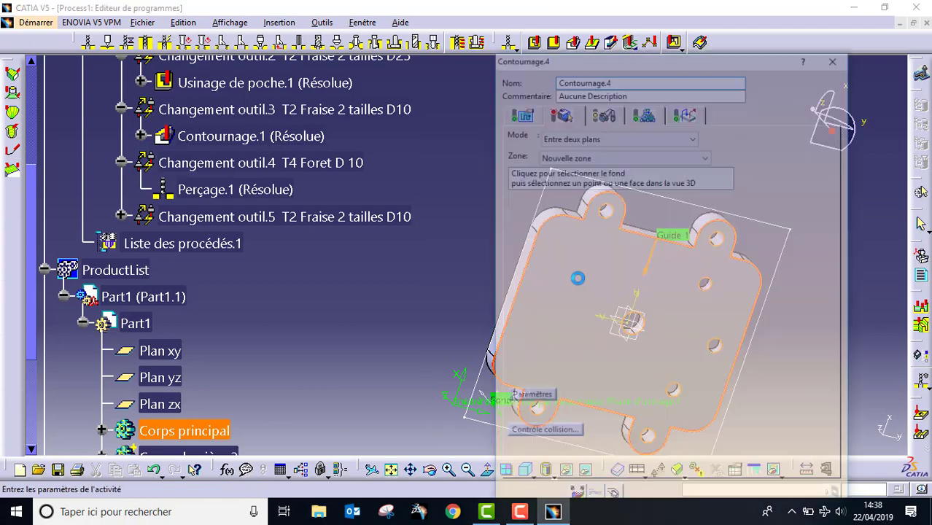
pyautogui.click(729, 246)
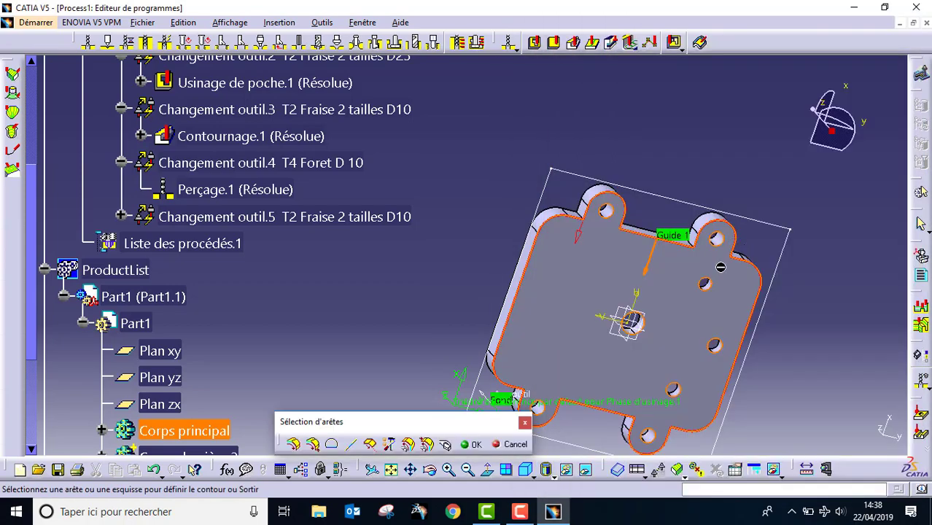
pyautogui.click(471, 444)
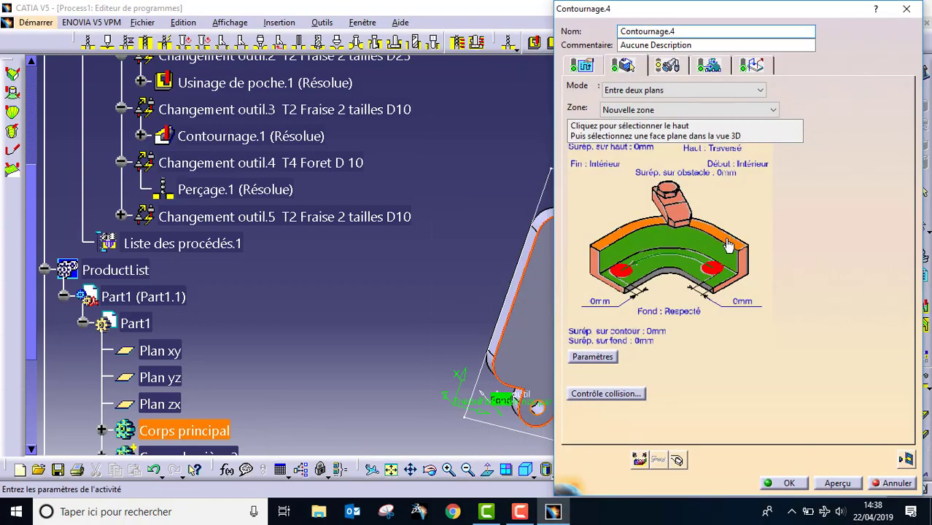
pyautogui.click(730, 245)
pyautogui.moveTo(493, 246); pyautogui.dragTo(626, 294, button='middle')
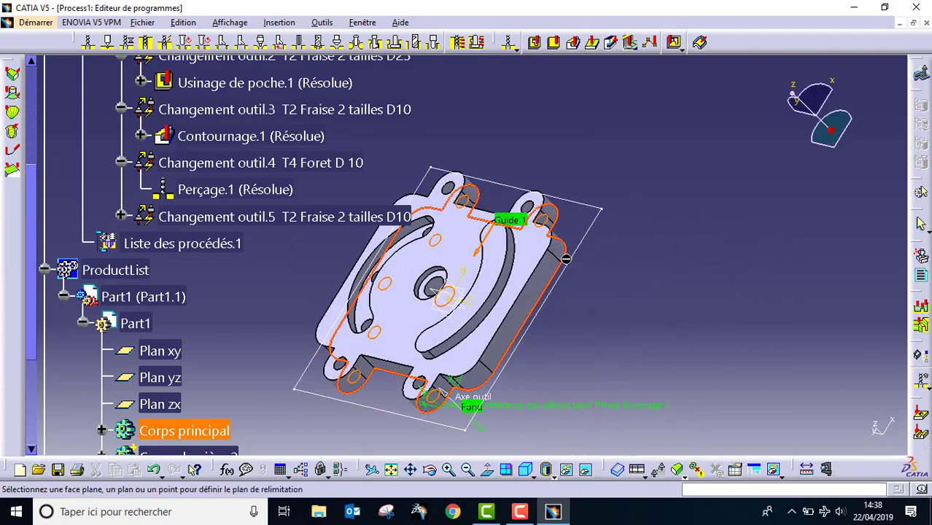
pyautogui.click(544, 248)
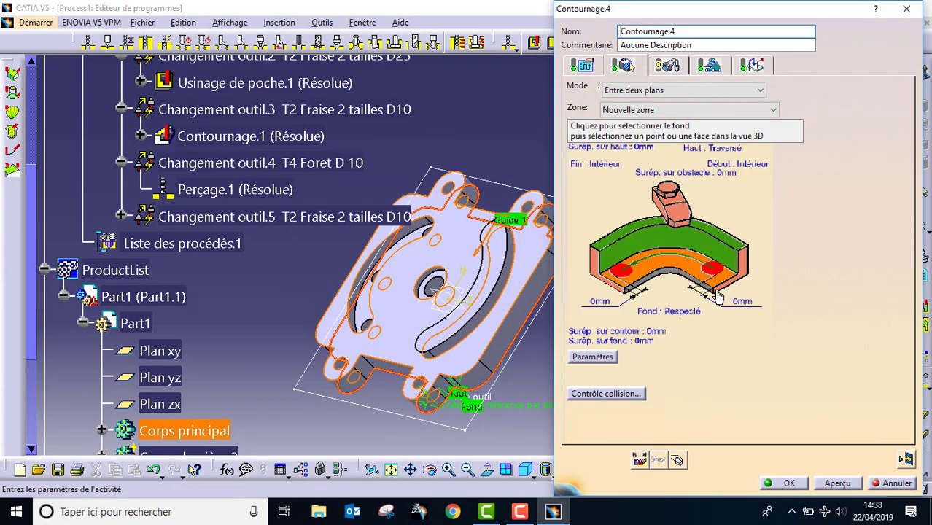
# Check the tool assigned to Contournage.4 and the operations grouped under Changement outil.5
pyautogui.click(671, 70)
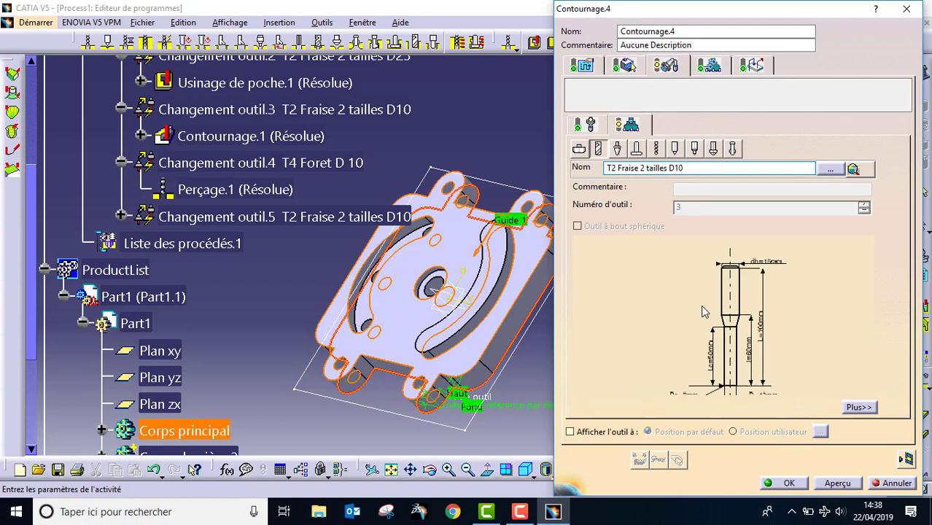
pyautogui.moveTo(506, 322); pyautogui.dragTo(446, 292, button='middle')
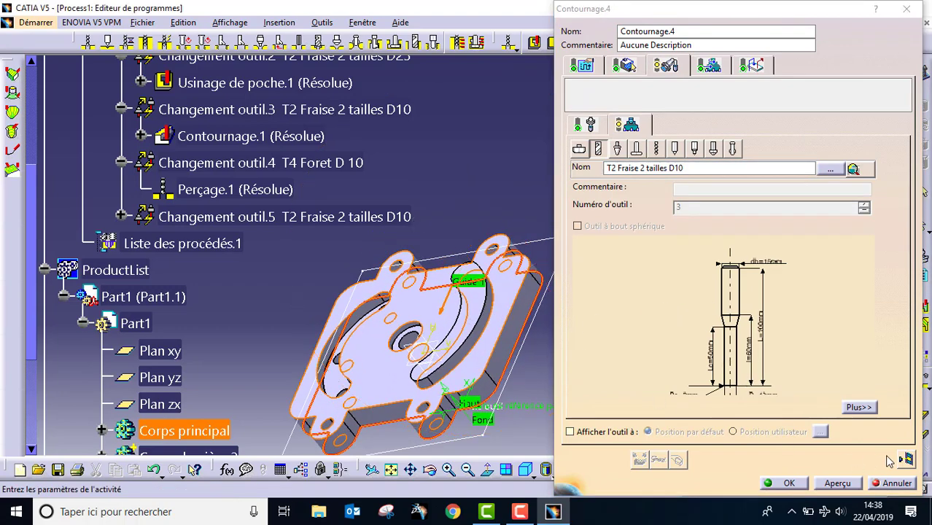
pyautogui.click(121, 216)
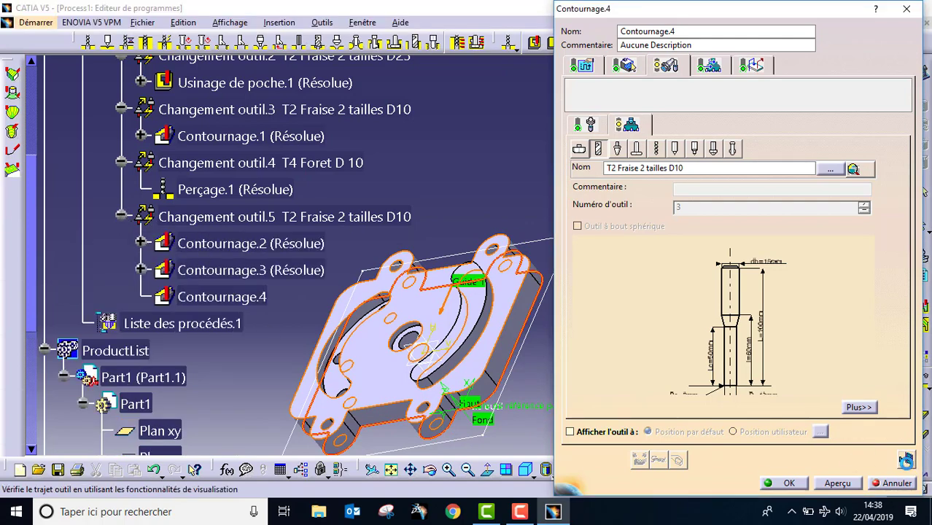
# Replay the Contournage.4 tool path and examine on which side of the guide it runs around the lugs, corners and long sides
pyautogui.click(907, 459)
pyautogui.moveTo(506, 270); pyautogui.dragTo(437, 290, button='middle')
pyautogui.scroll(-10, 456, 308)
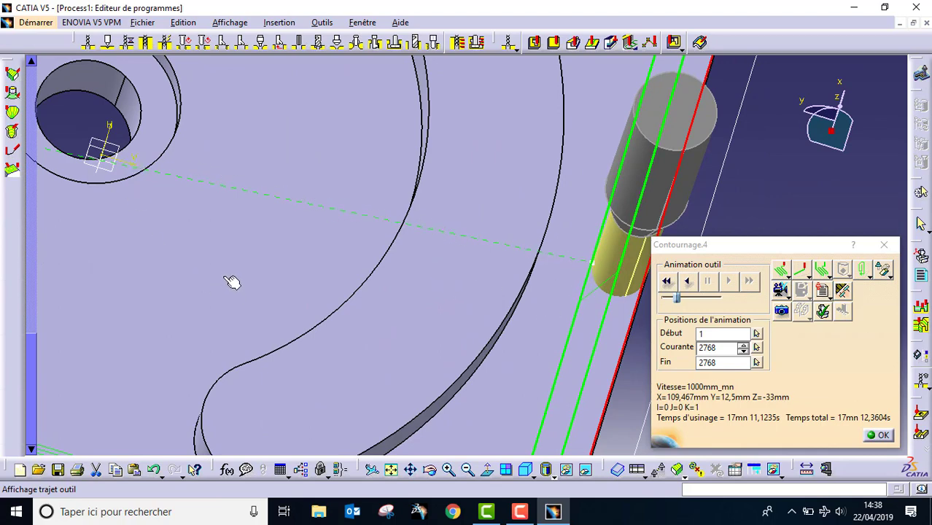
pyautogui.moveTo(283, 337); pyautogui.dragTo(401, 302, button='middle')
pyautogui.moveTo(452, 268); pyautogui.dragTo(450, 326, button='middle')
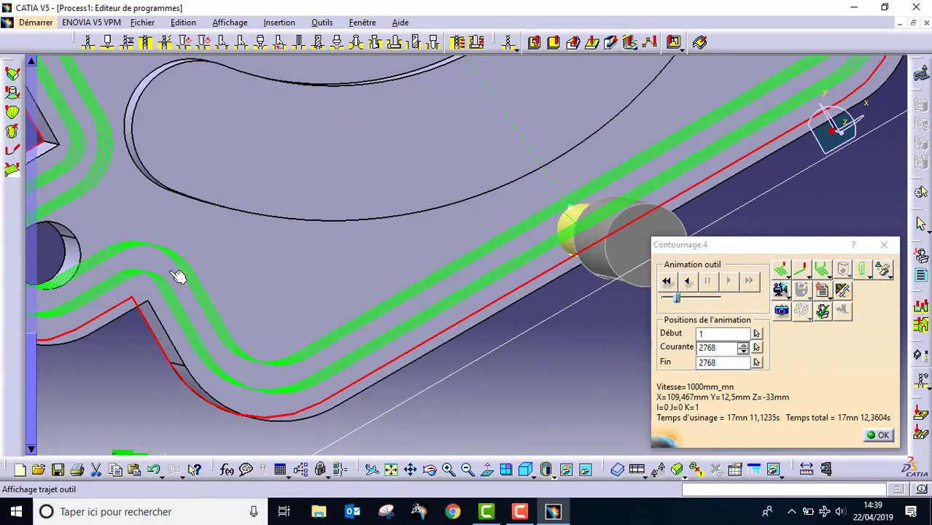
pyautogui.moveTo(138, 196); pyautogui.dragTo(234, 167, button='middle')
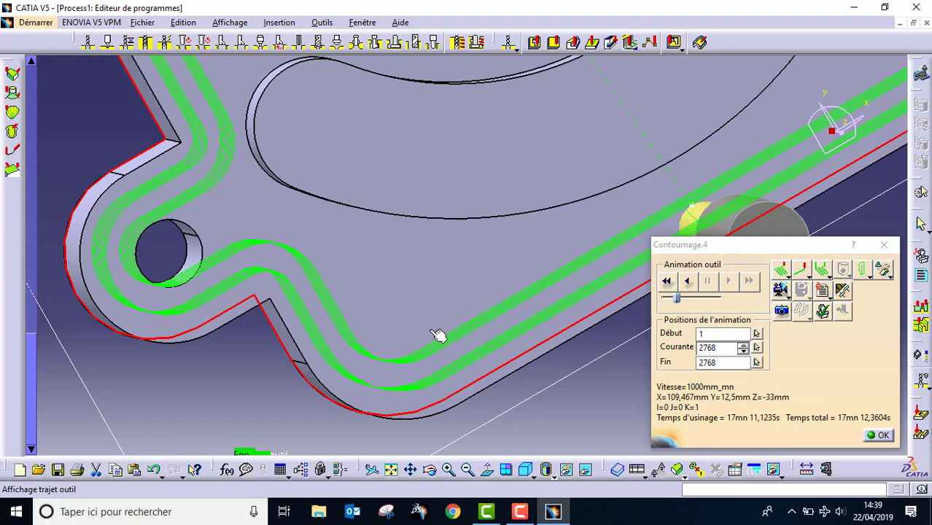
pyautogui.moveTo(539, 284); pyautogui.dragTo(391, 488, button='middle')
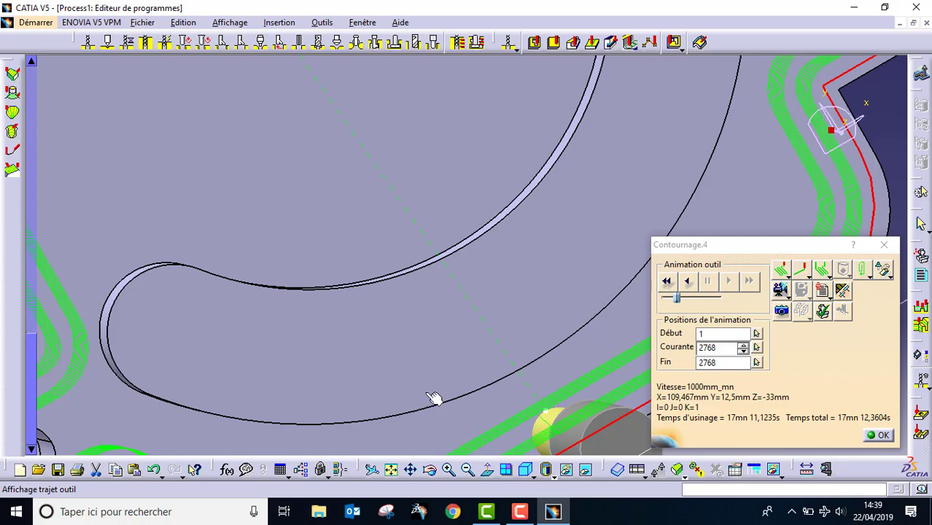
pyautogui.moveTo(461, 310); pyautogui.dragTo(248, 183, button='middle')
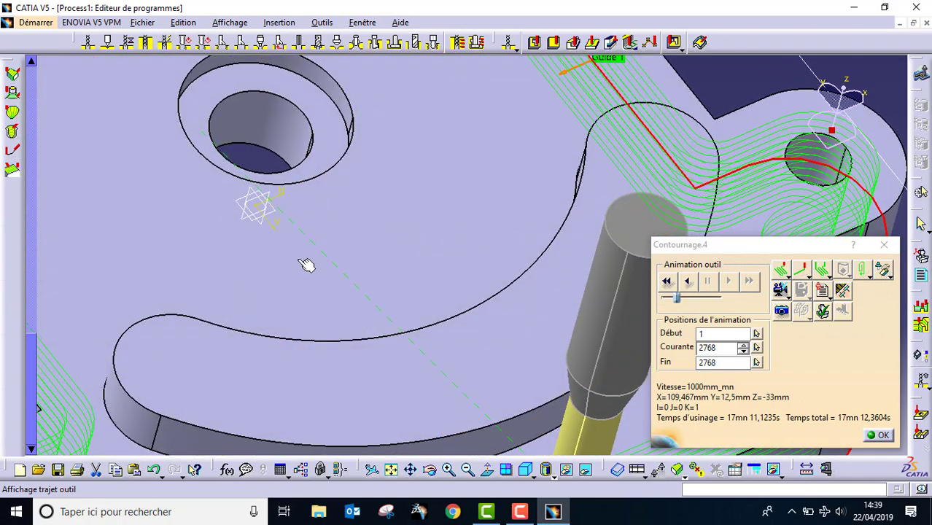
pyautogui.moveTo(321, 305); pyautogui.dragTo(307, 329, button='middle')
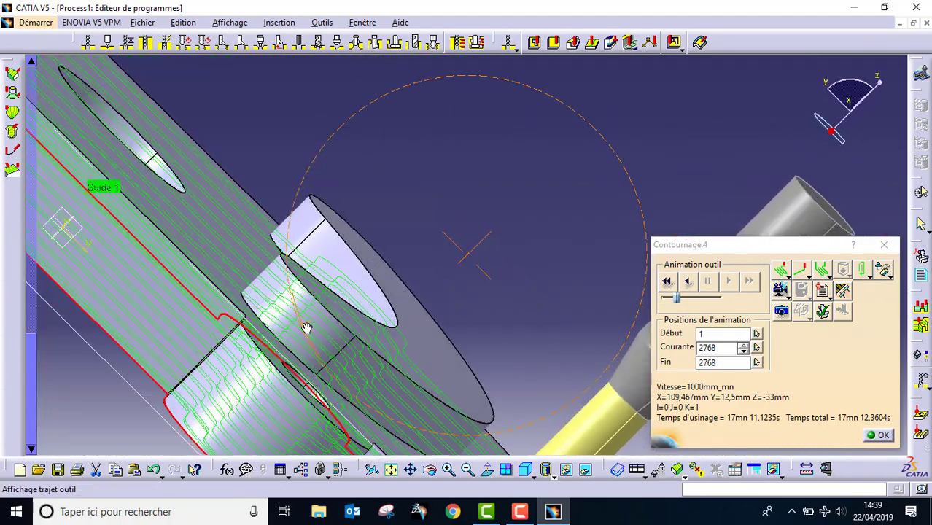
pyautogui.moveTo(378, 271); pyautogui.dragTo(741, 290, button='middle')
# Run the material-removal video through Contournage.4, inspect the cut along the outer profile, and close the simulation
pyautogui.click(781, 290)
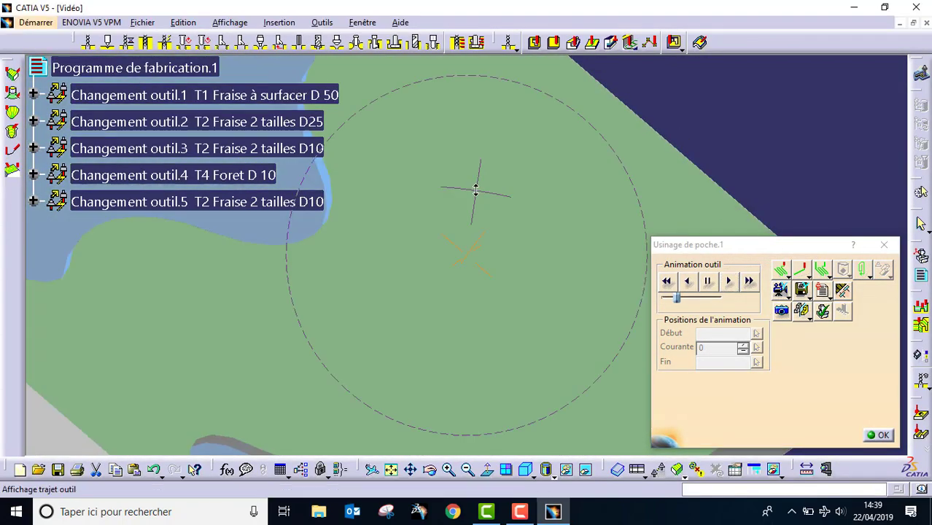
pyautogui.moveTo(476, 189); pyautogui.dragTo(451, 291, button='middle')
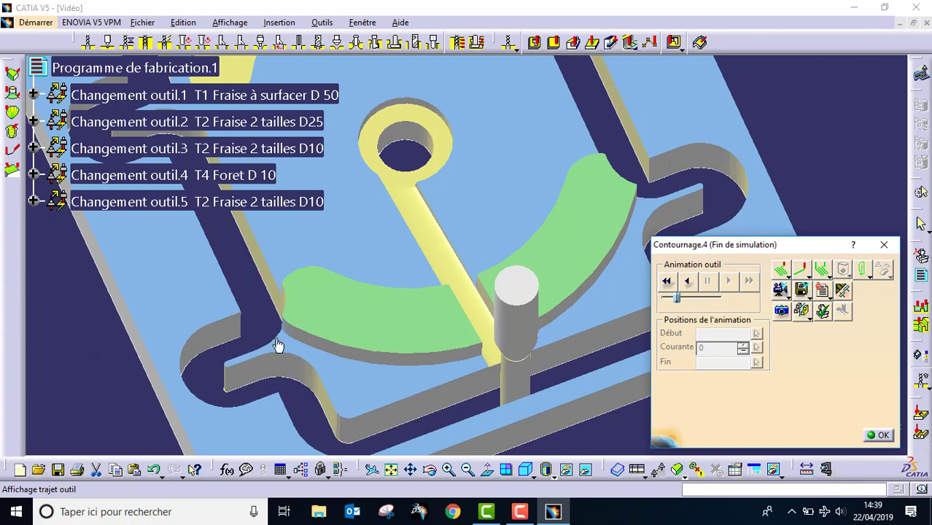
pyautogui.click(880, 435)
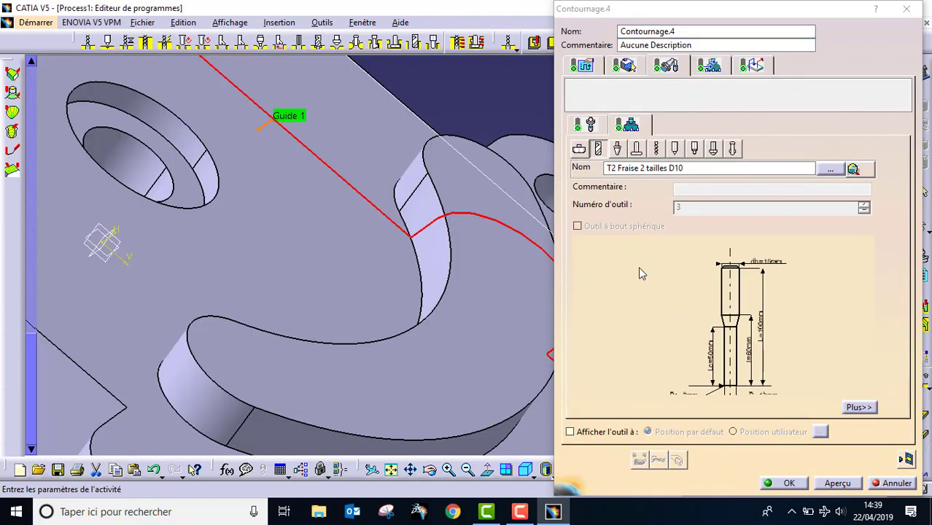
# Reverse the guide direction so it points outward from the plate, and replay the Contournage.4 tool path
pyautogui.moveTo(322, 275); pyautogui.dragTo(288, 378, button='middle')
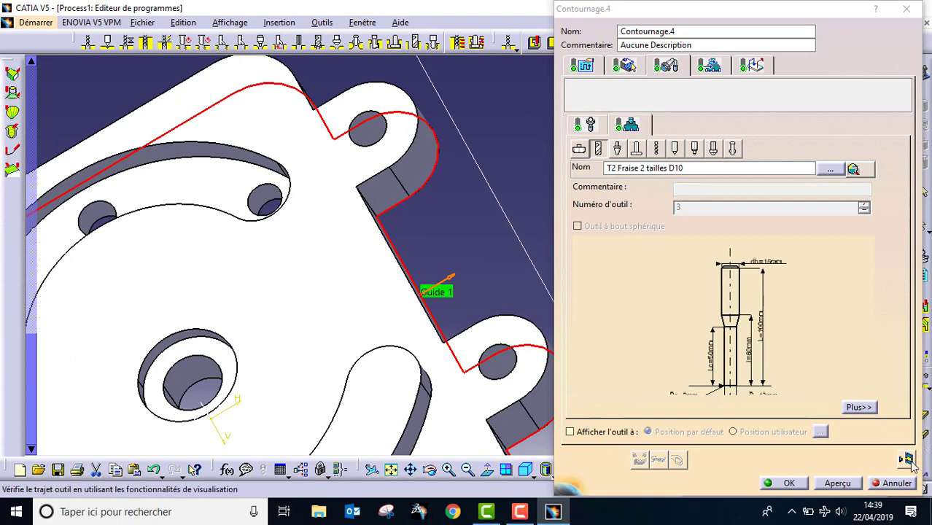
pyautogui.click(837, 483)
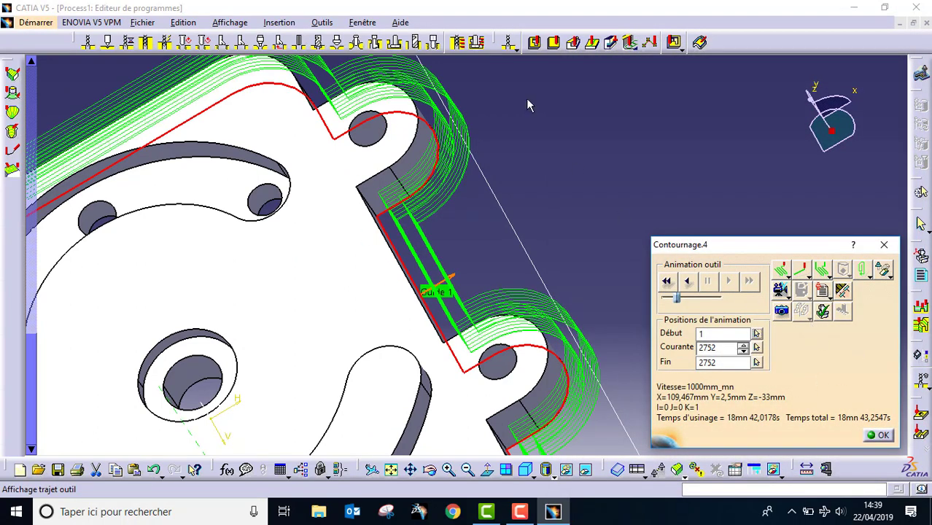
pyautogui.click(881, 436)
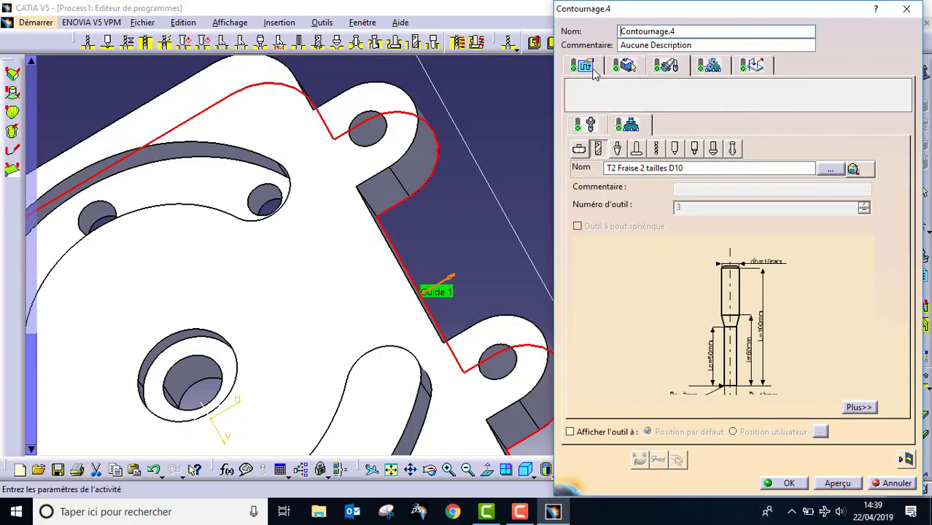
# Review the machining and pass settings of Contournage.4, then run the full material-removal video and inspect the contoured outer profile
pyautogui.click(591, 68)
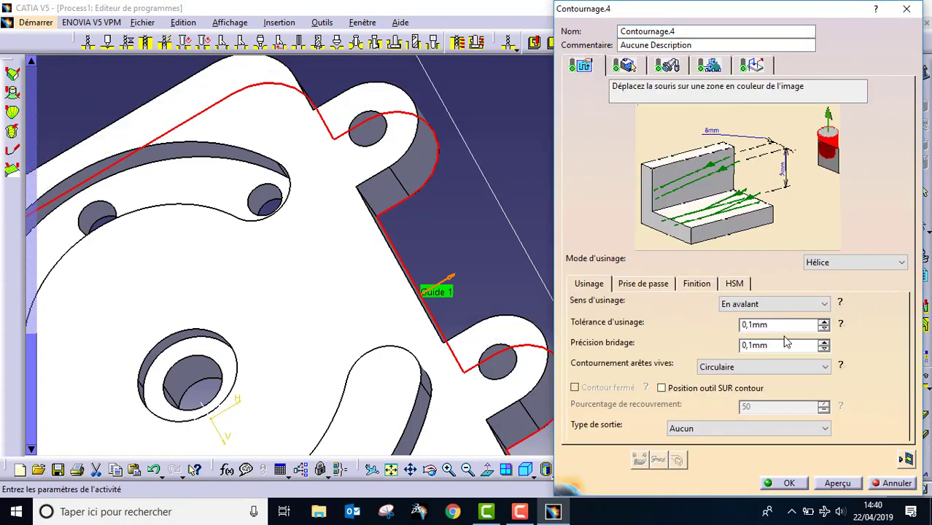
pyautogui.click(641, 285)
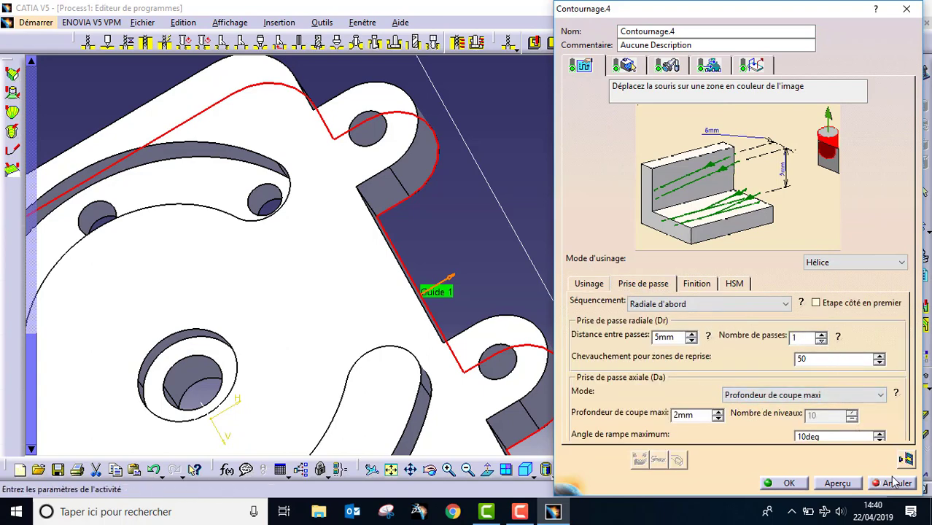
pyautogui.click(904, 458)
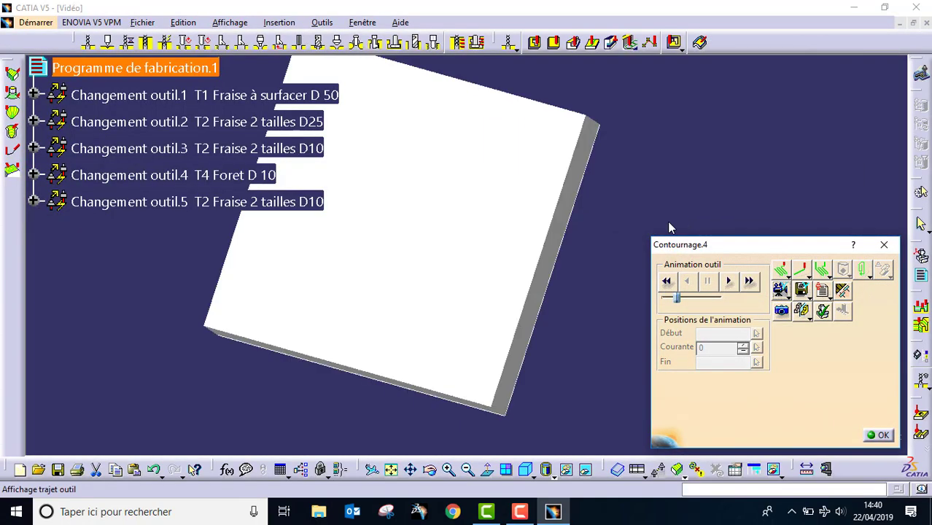
pyautogui.moveTo(509, 214); pyautogui.dragTo(502, 308, button='middle')
pyautogui.moveTo(433, 294); pyautogui.dragTo(518, 256, button='middle')
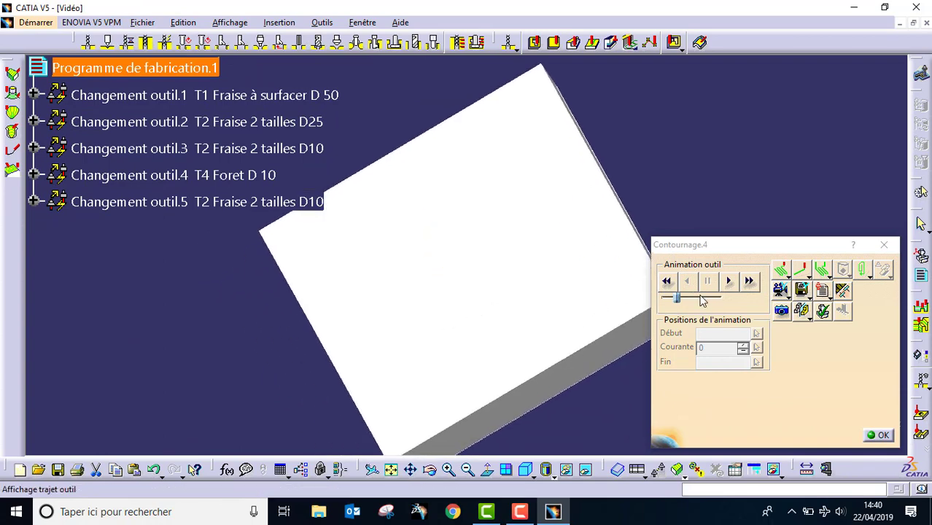
pyautogui.click(728, 281)
pyautogui.moveTo(442, 333); pyautogui.dragTo(509, 286, button='middle')
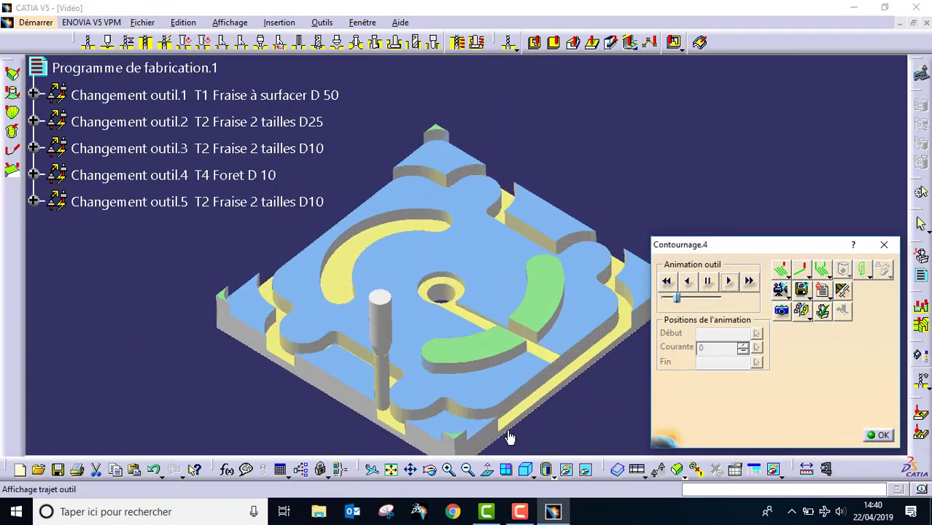
pyautogui.moveTo(503, 431); pyautogui.dragTo(397, 283, button='middle')
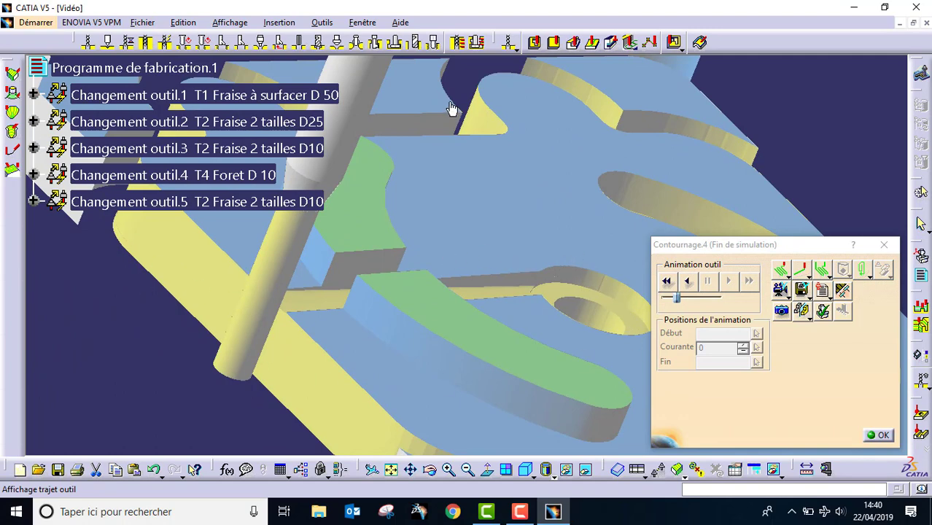
pyautogui.click(879, 435)
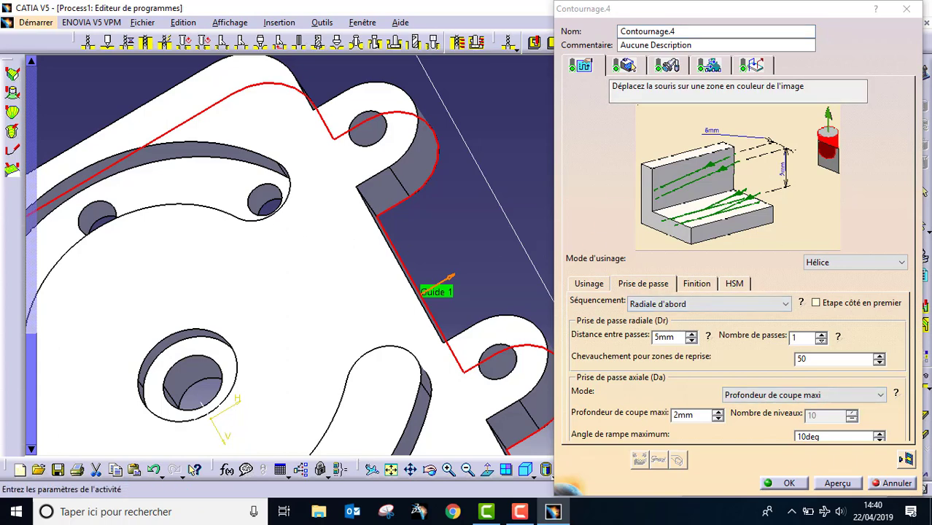
# Review the approach and retract macros of Contournage.4 and validate the operation
pyautogui.moveTo(266, 206); pyautogui.dragTo(256, 321, button='middle')
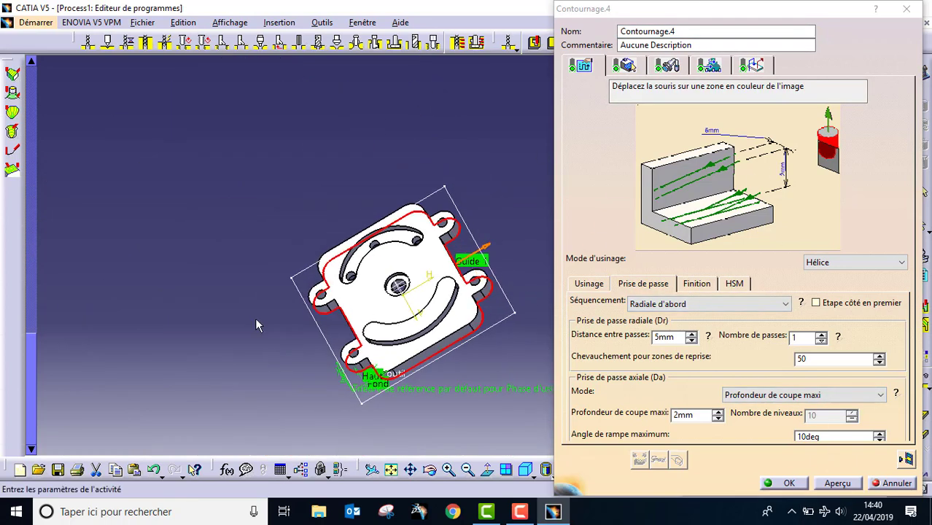
pyautogui.press('F3')
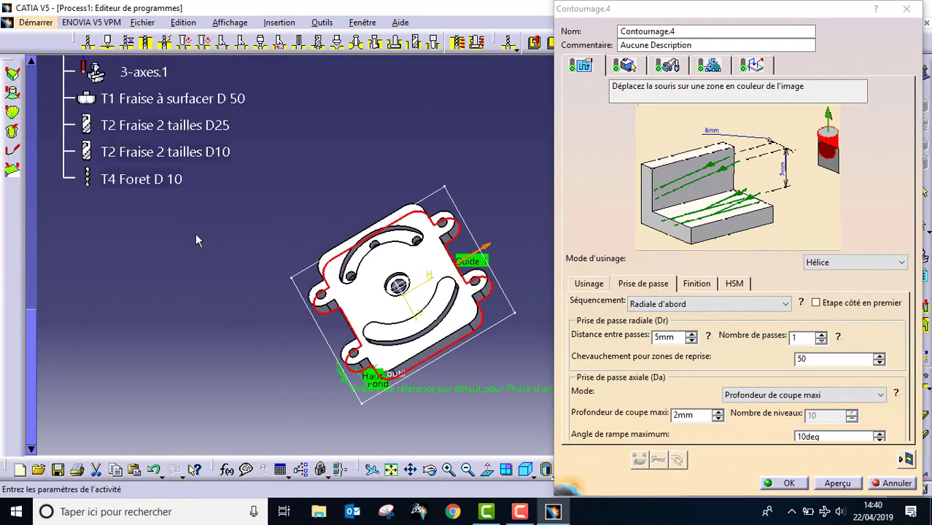
pyautogui.click(754, 66)
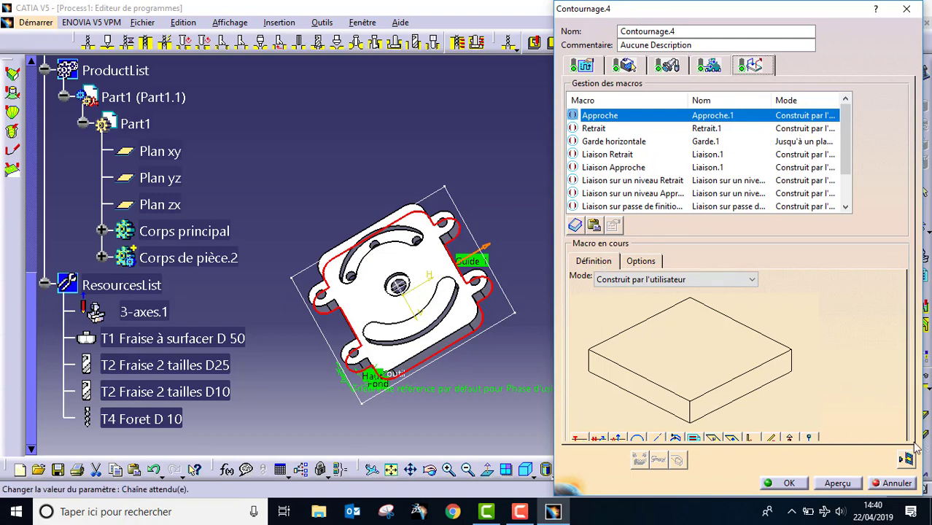
pyautogui.click(791, 483)
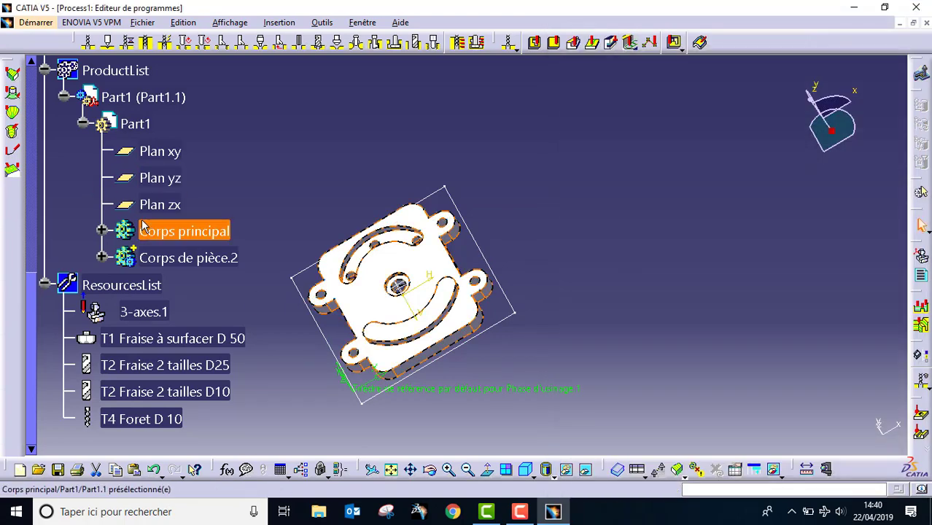
# Open Contournage.3 for editing, replay its tool path, and inspect the tool's end position in the central stepped hole
pyautogui.scroll(-2, 138, 232)
pyautogui.scroll(8, 148, 230)
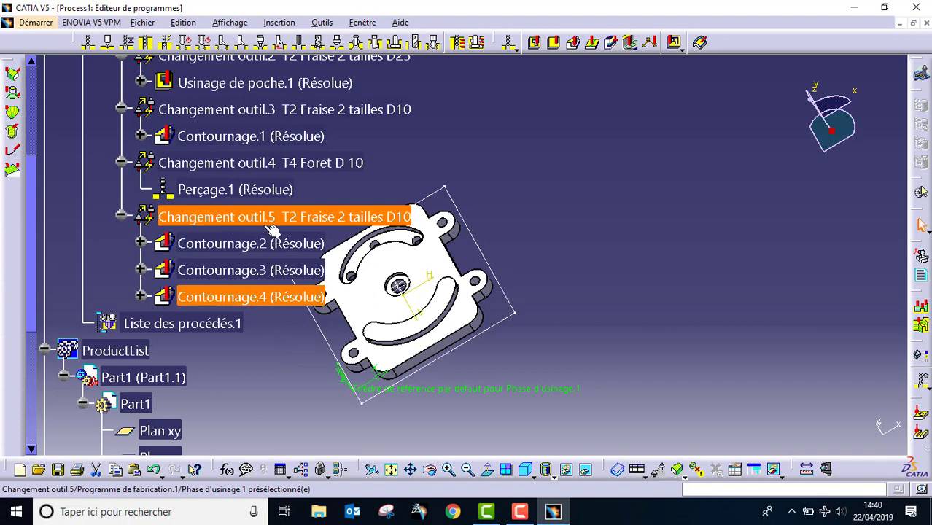
pyautogui.scroll(1, 292, 280)
pyautogui.moveTo(287, 283); pyautogui.dragTo(497, 260, button='middle')
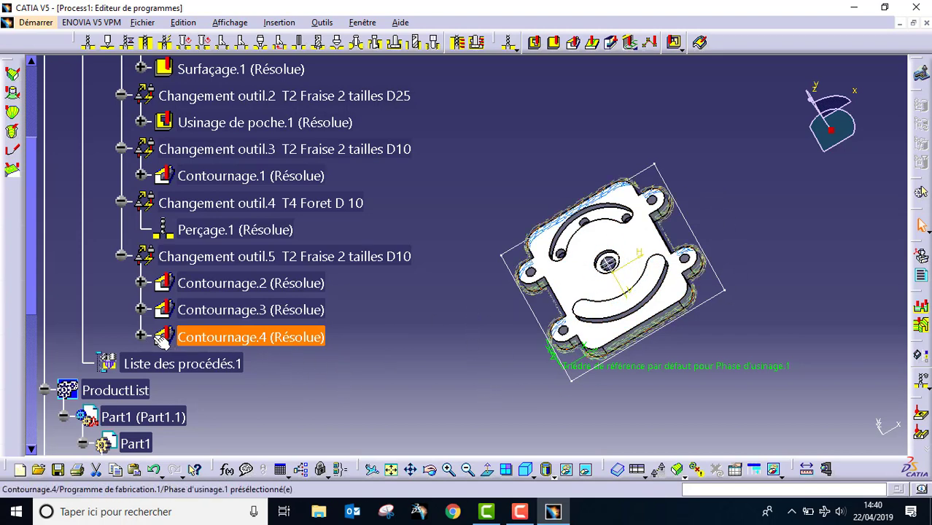
pyautogui.doubleClick(252, 310)
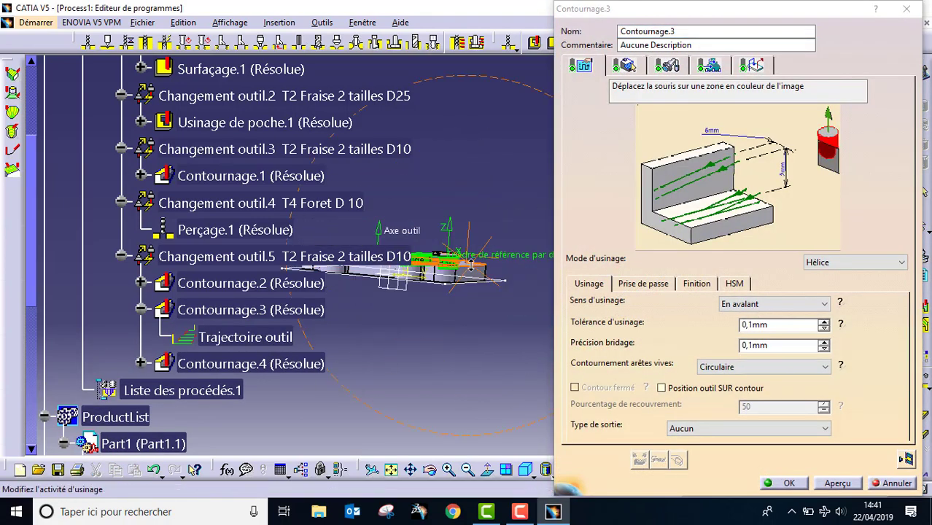
pyautogui.moveTo(471, 265); pyautogui.dragTo(396, 359, button='middle')
pyautogui.scroll(-3, 428, 307)
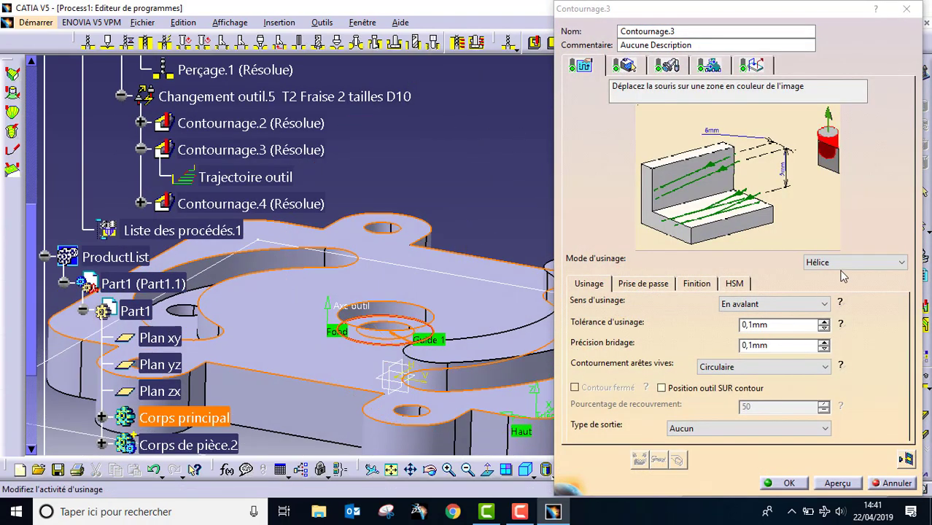
pyautogui.click(906, 460)
pyautogui.moveTo(369, 258); pyautogui.dragTo(394, 221, button='middle')
pyautogui.moveTo(394, 237); pyautogui.dragTo(593, 87, button='middle')
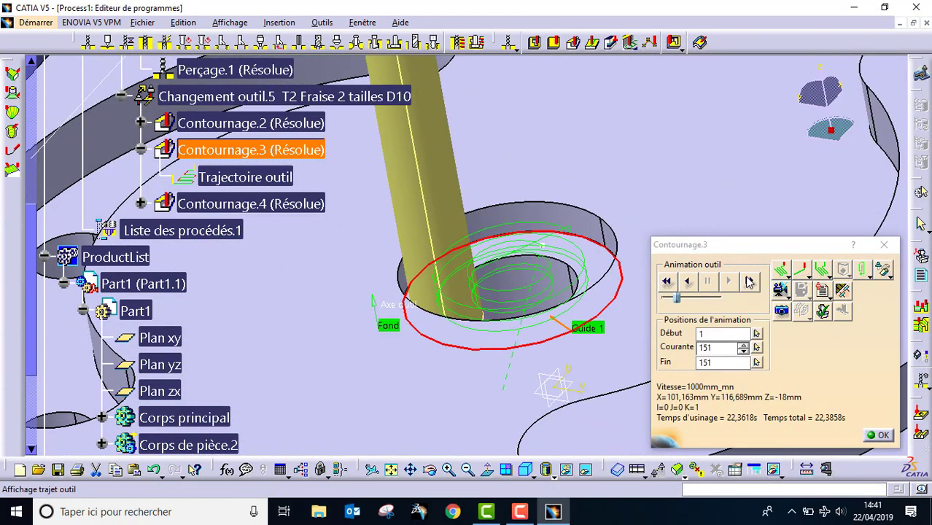
# Replay the transition from Contournage.3 to Contournage.4, examine how the tool leaves the central hole for the outer profile, and close the replay
pyautogui.click(749, 282)
pyautogui.moveTo(476, 230); pyautogui.dragTo(491, 354, button='middle')
pyautogui.click(668, 282)
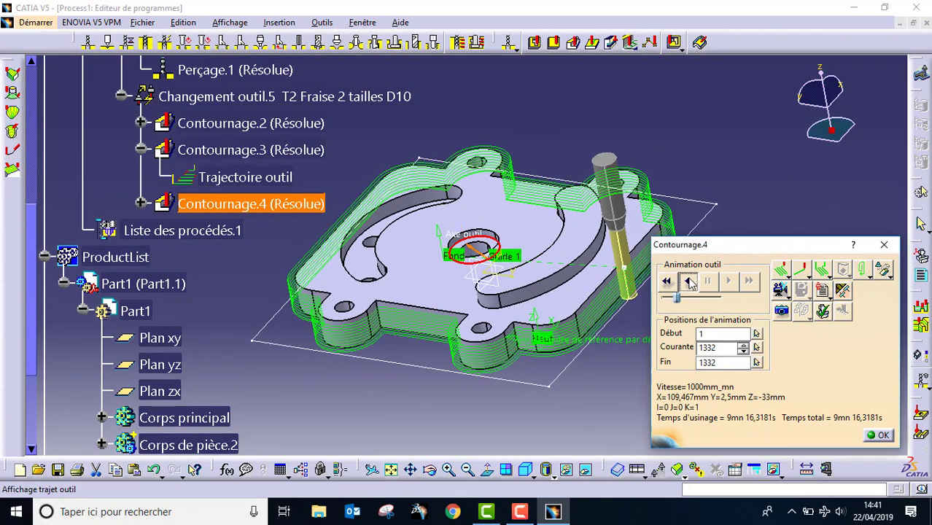
pyautogui.click(668, 282)
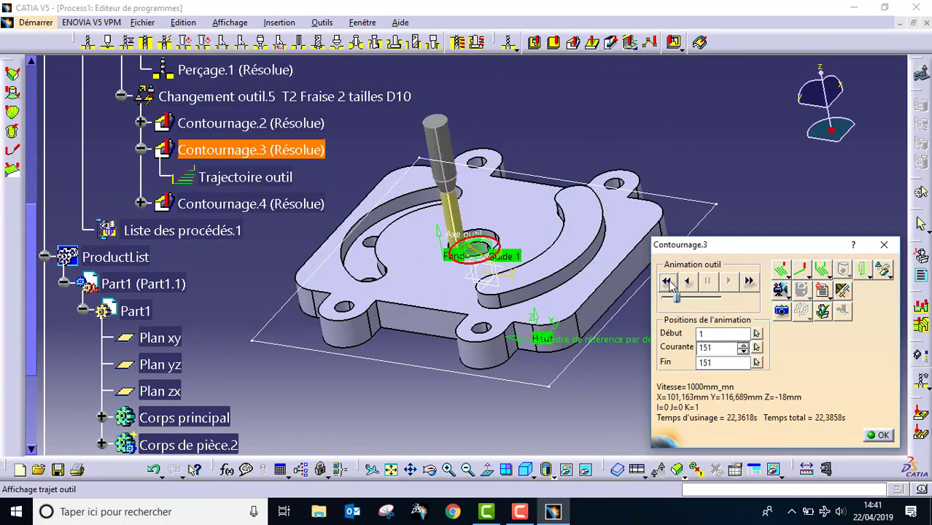
pyautogui.moveTo(433, 321); pyautogui.dragTo(446, 183, button='middle')
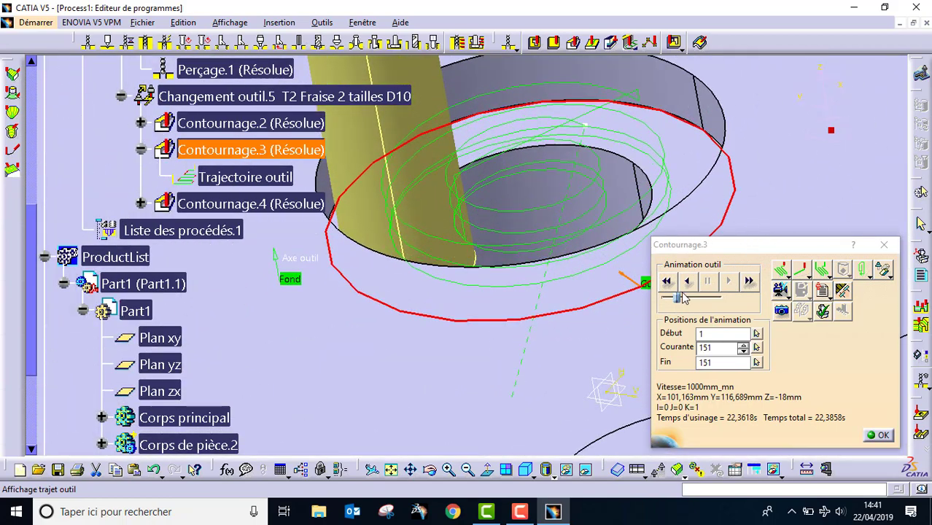
pyautogui.click(687, 282)
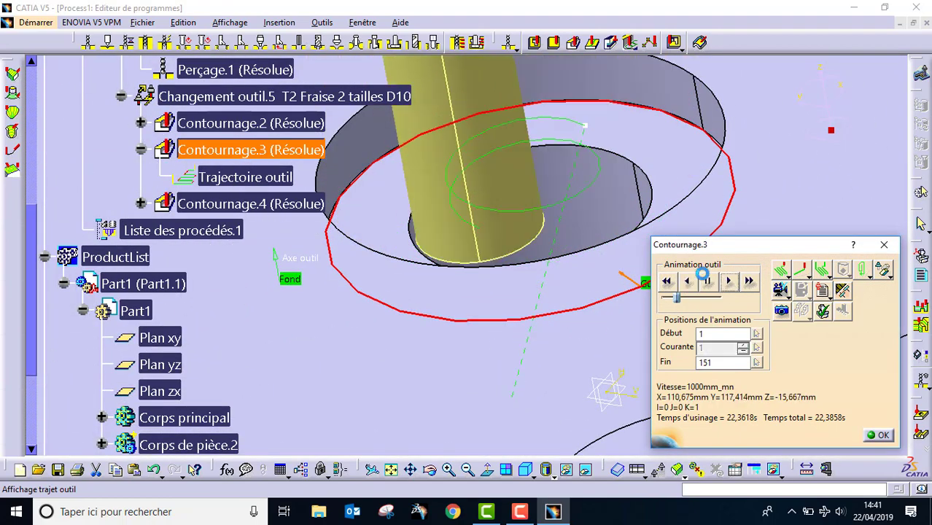
pyautogui.moveTo(395, 327)
pyautogui.mouseDown(button='middle')
pyautogui.moveTo(485, 295)
pyautogui.moveTo(464, 390)
pyautogui.moveTo(425, 337)
pyautogui.moveTo(418, 359)
pyautogui.moveTo(417, 306)
pyautogui.moveTo(435, 376)
pyautogui.moveTo(640, 370)
pyautogui.mouseUp(button='middle')
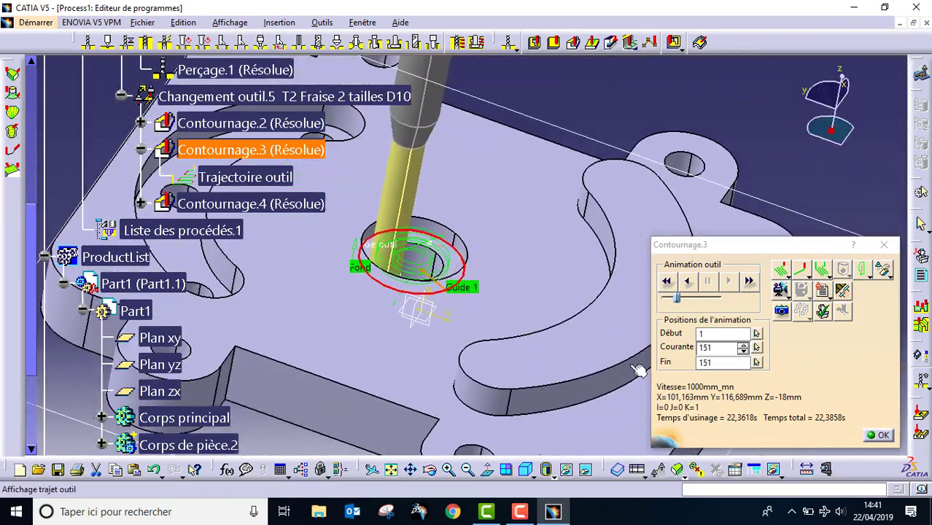
pyautogui.click(748, 281)
pyautogui.moveTo(524, 326); pyautogui.dragTo(533, 292, button='middle')
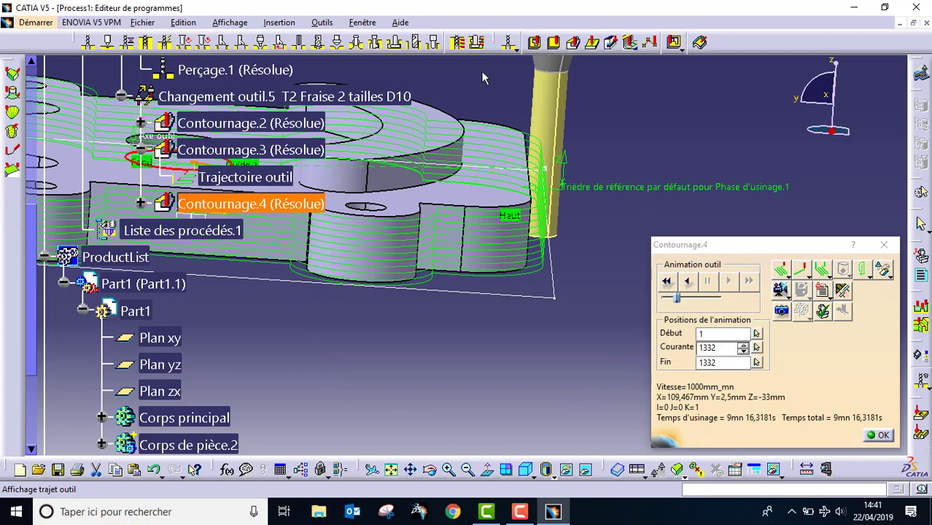
pyautogui.click(668, 283)
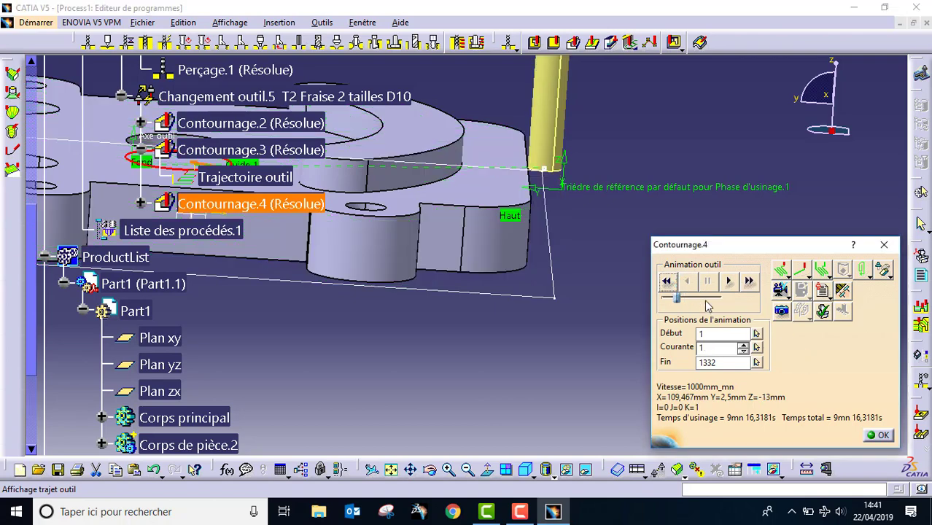
pyautogui.click(887, 439)
# Activate the retract macro (Retrait) of Contournage.3 in Axial mode with a distance of 20 mm
pyautogui.moveTo(406, 252); pyautogui.dragTo(430, 397, button='middle')
pyautogui.click(754, 65)
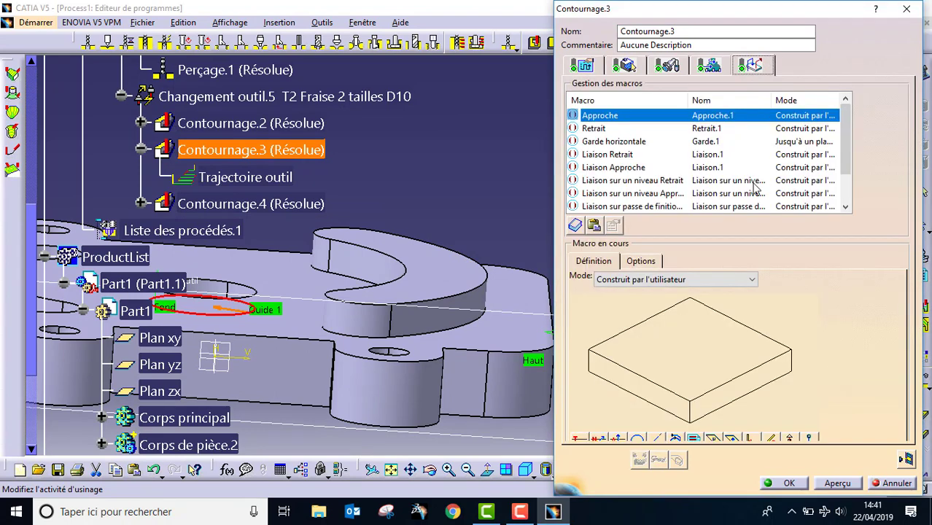
pyautogui.click(603, 131)
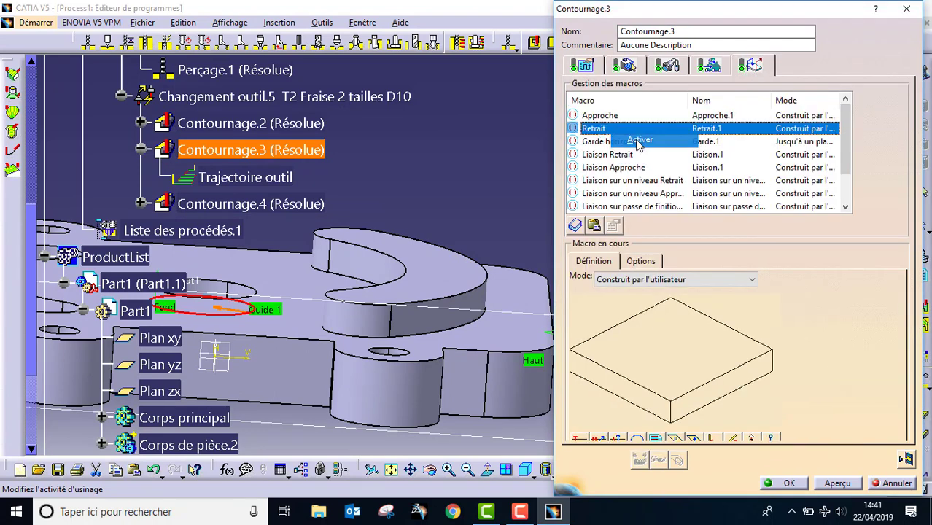
pyautogui.click(696, 279)
pyautogui.click(699, 335)
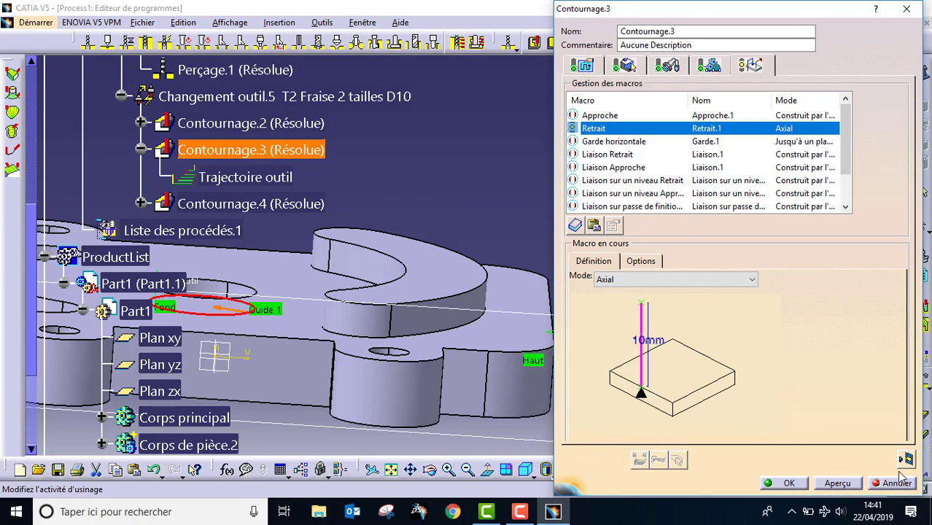
pyautogui.doubleClick(644, 341)
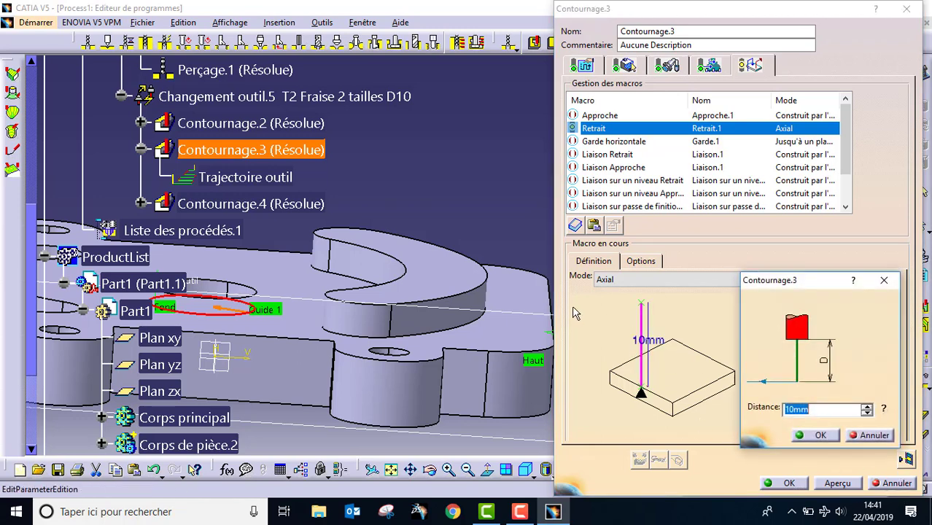
pyautogui.write('20mm')
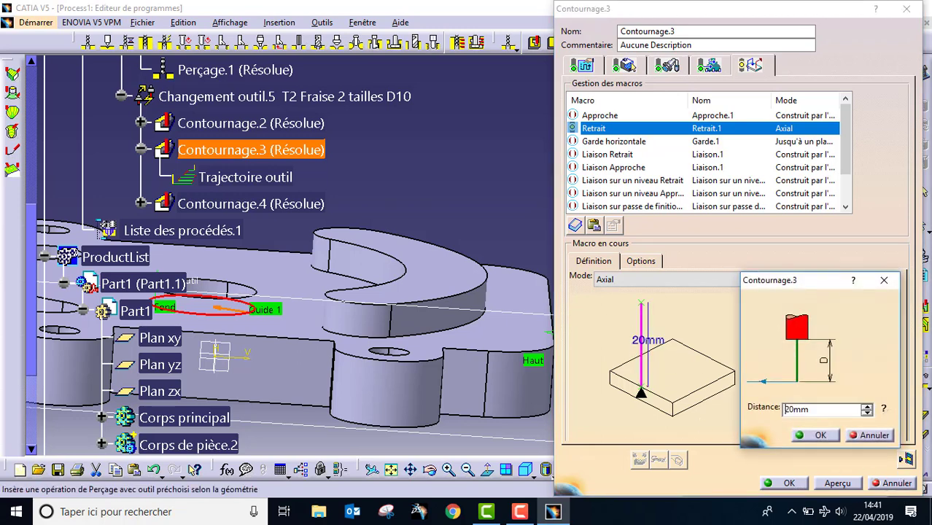
pyautogui.click(821, 435)
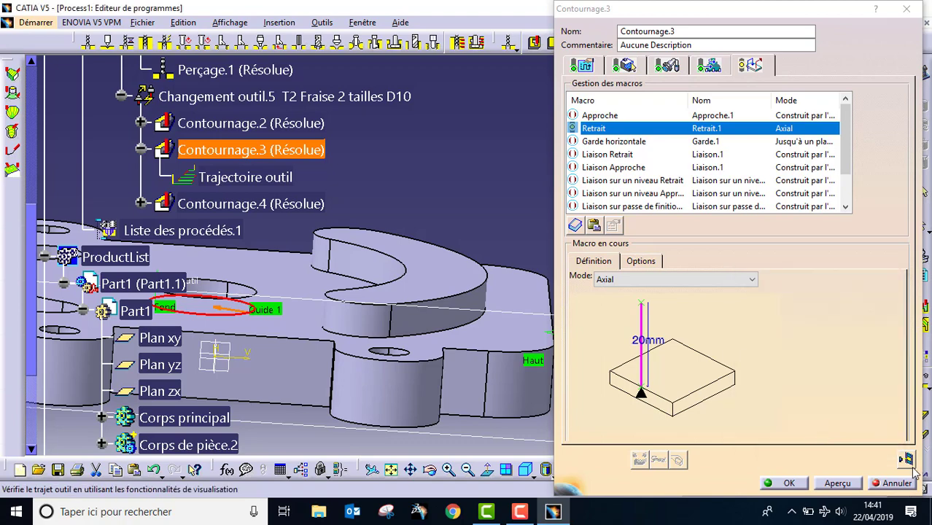
# Replay Contournage.3 with its axial retract and the move to Contournage.4, and validate Contournage.3
pyautogui.click(908, 460)
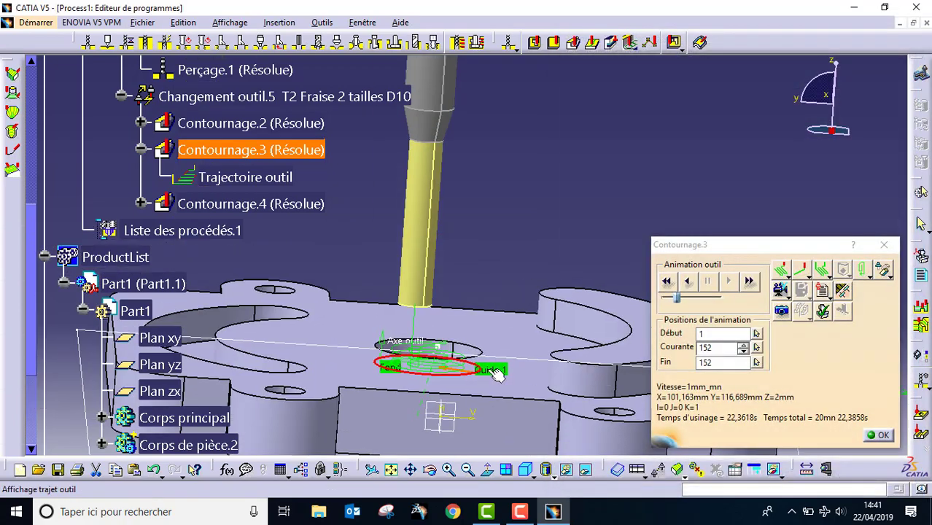
pyautogui.moveTo(496, 374); pyautogui.dragTo(329, 308, button='middle')
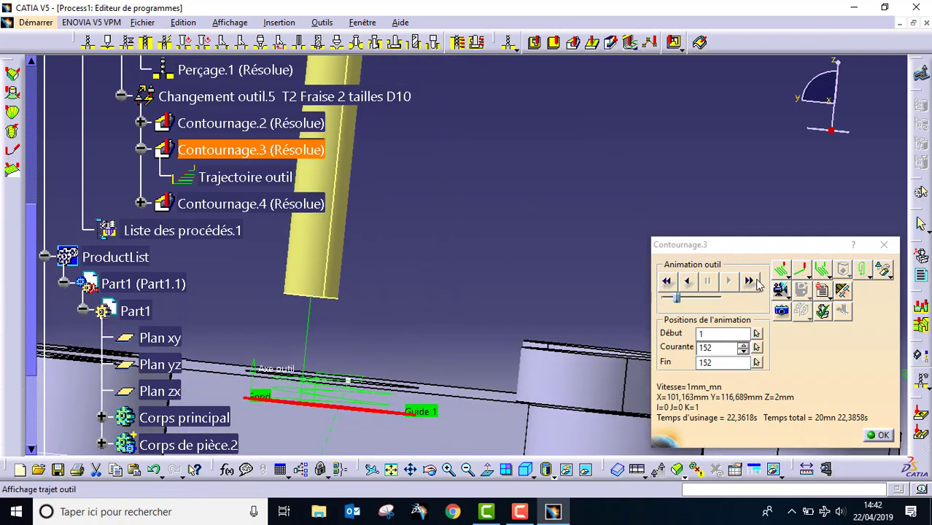
pyautogui.click(749, 281)
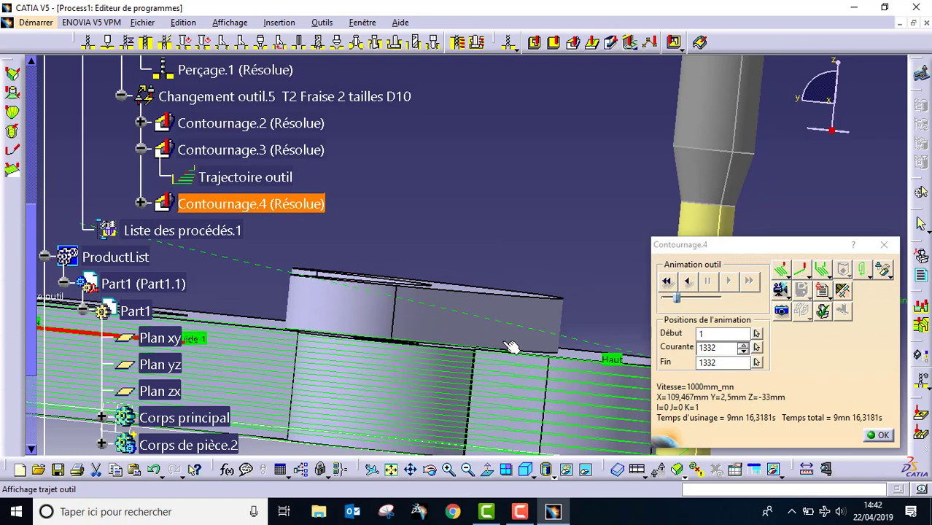
pyautogui.click(880, 435)
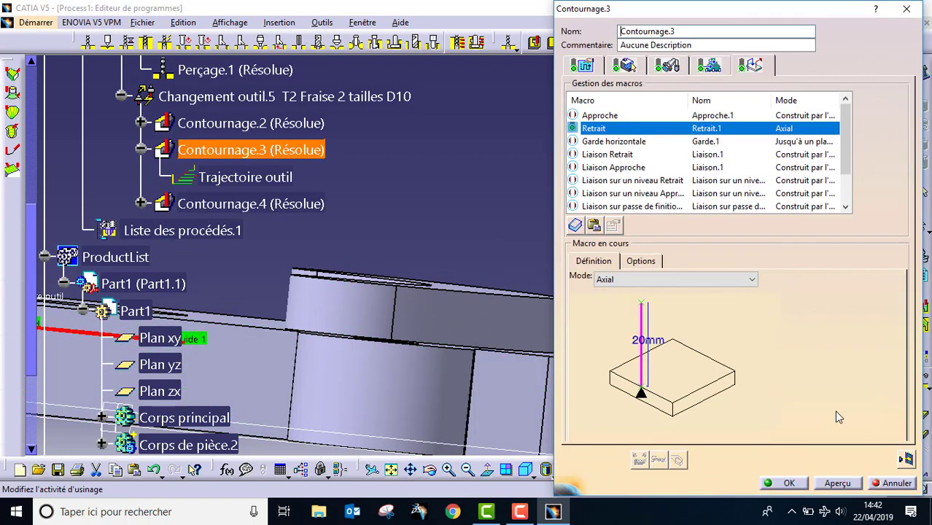
pyautogui.click(789, 483)
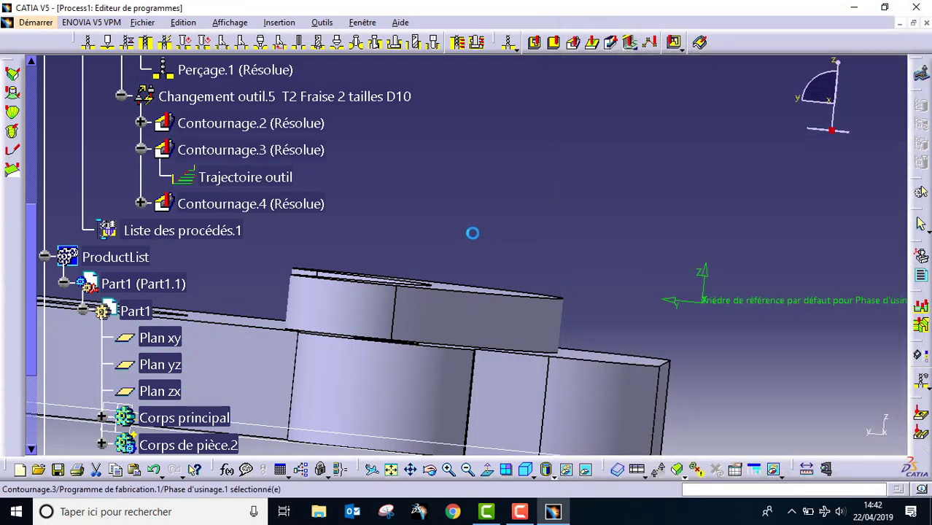
# Open Contournage.4 and activate its approach macro (Approche) in Axial mode with a distance of 20 mm
pyautogui.click(219, 202)
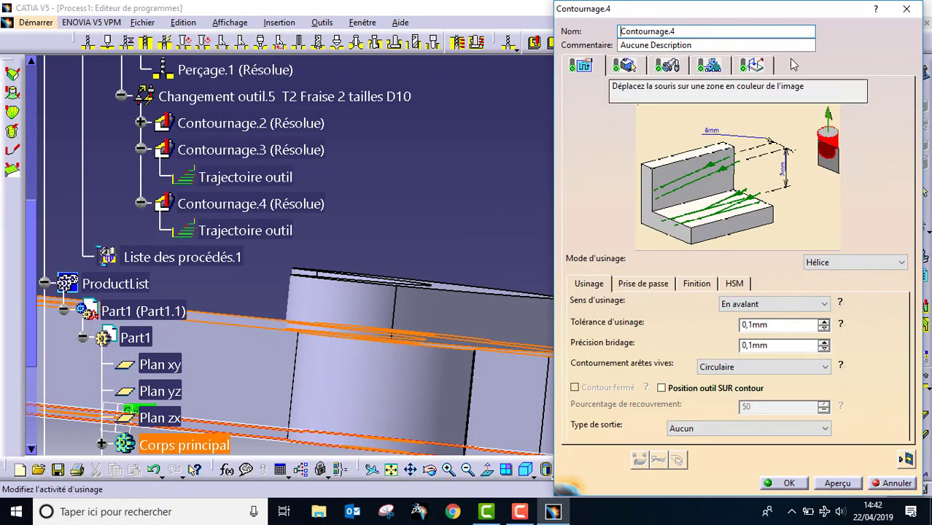
pyautogui.click(764, 63)
pyautogui.rightClick(609, 117)
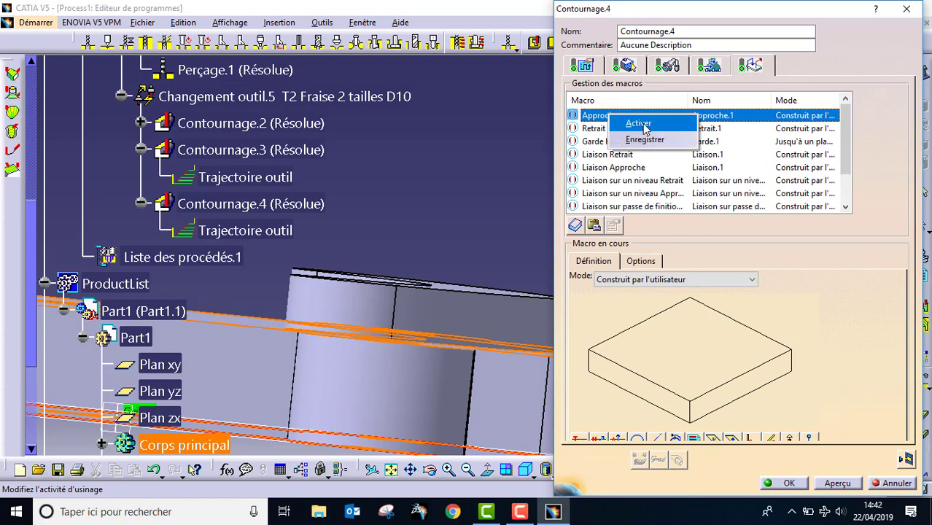
pyautogui.click(638, 124)
pyautogui.click(674, 280)
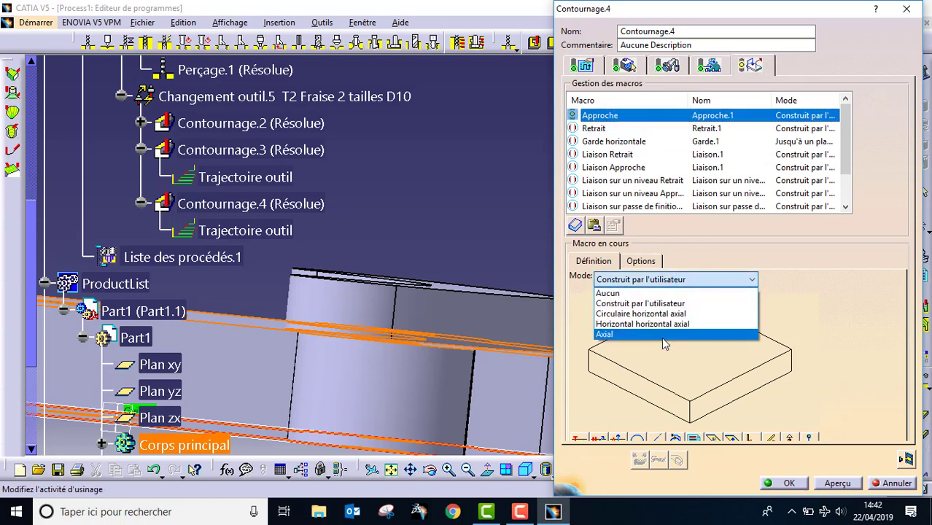
pyautogui.click(663, 335)
pyautogui.doubleClick(671, 344)
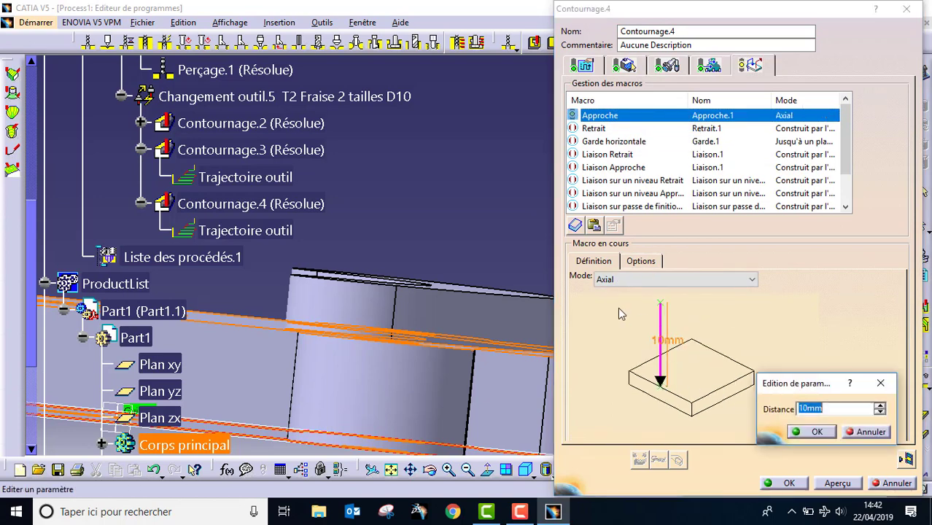
pyautogui.write('20')
pyautogui.press('Return')
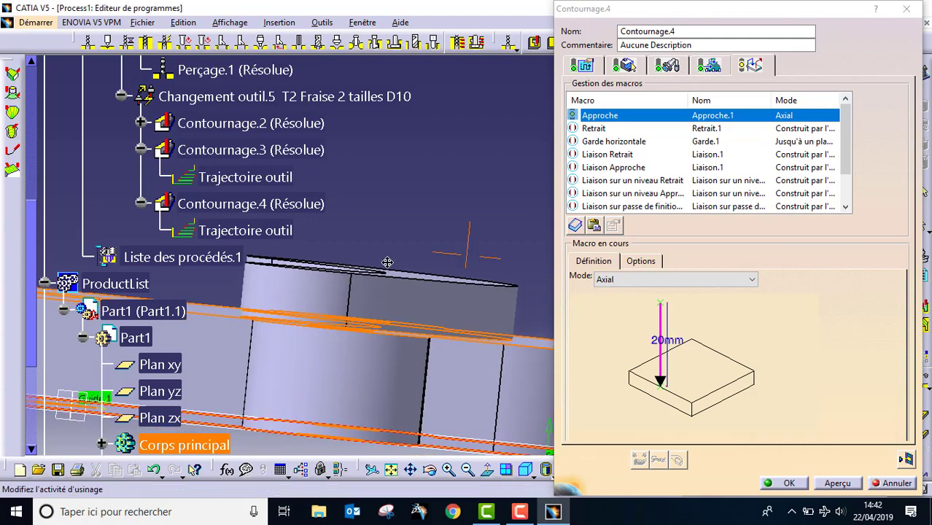
# Replay the Contournage.4 tool path with its axial approach and run the material-removal video of the plate
pyautogui.click(908, 462)
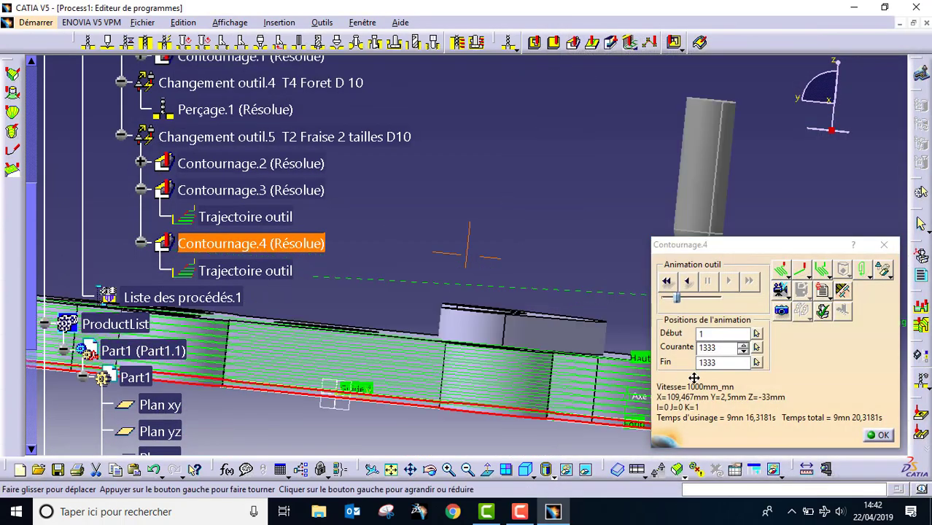
pyautogui.moveTo(597, 319); pyautogui.dragTo(545, 300, button='middle')
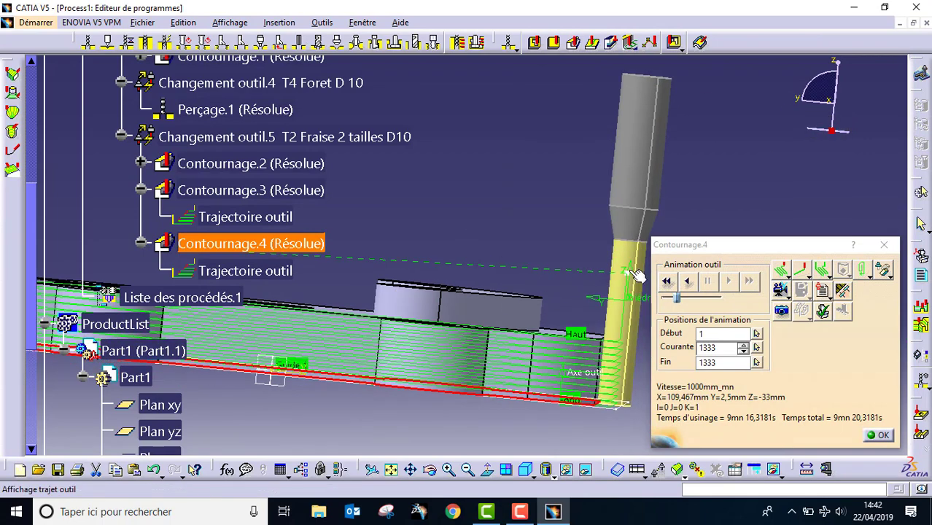
pyautogui.click(780, 290)
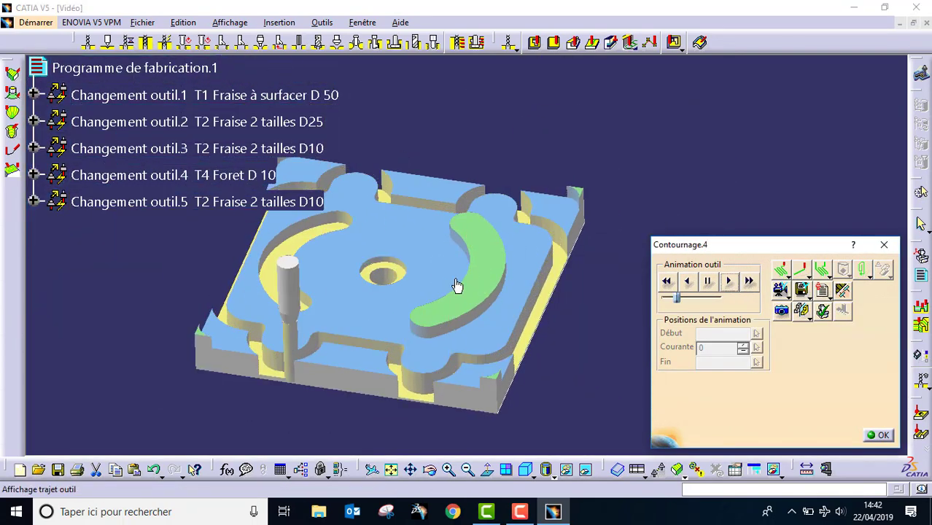
# Inspect the machined plate at the end of the simulation, close the replay and validate Contournage.4
pyautogui.moveTo(558, 321); pyautogui.dragTo(428, 336, button='middle')
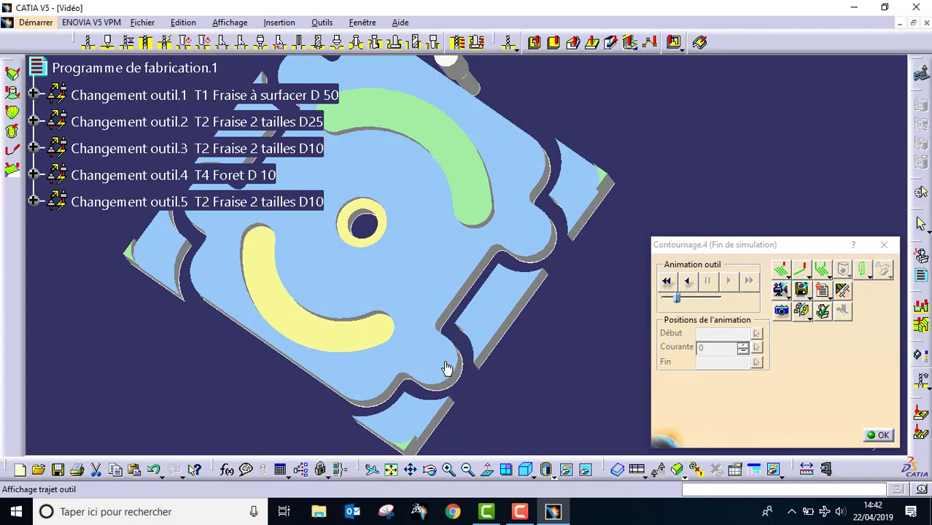
pyautogui.click(879, 435)
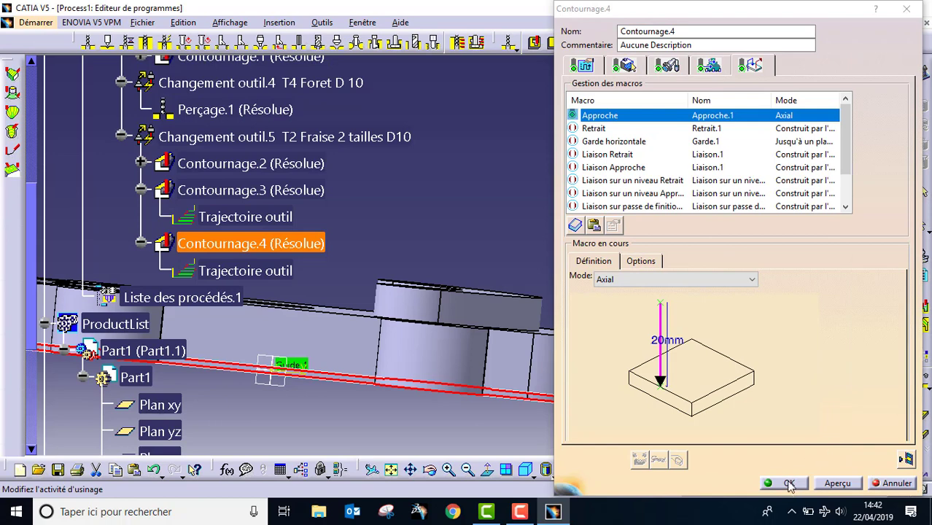
pyautogui.click(789, 485)
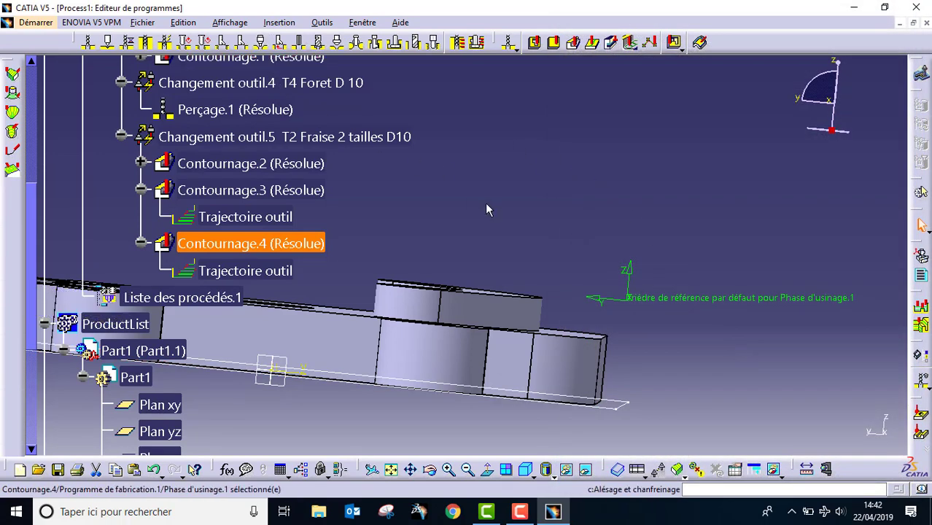
# Open interactive NC code generation for Programme de fabrication.1
pyautogui.scroll(1, 489, 208)
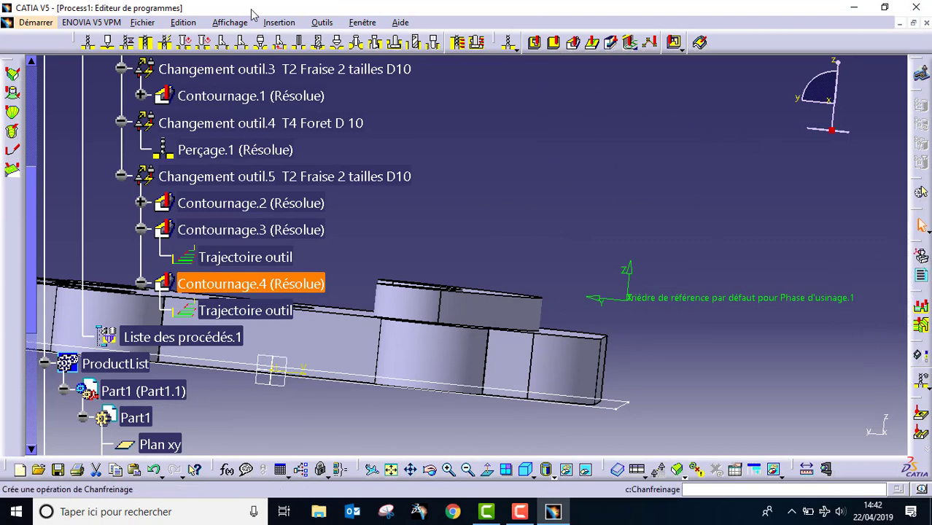
pyautogui.scroll(8, 230, 135)
pyautogui.rightClick(224, 256)
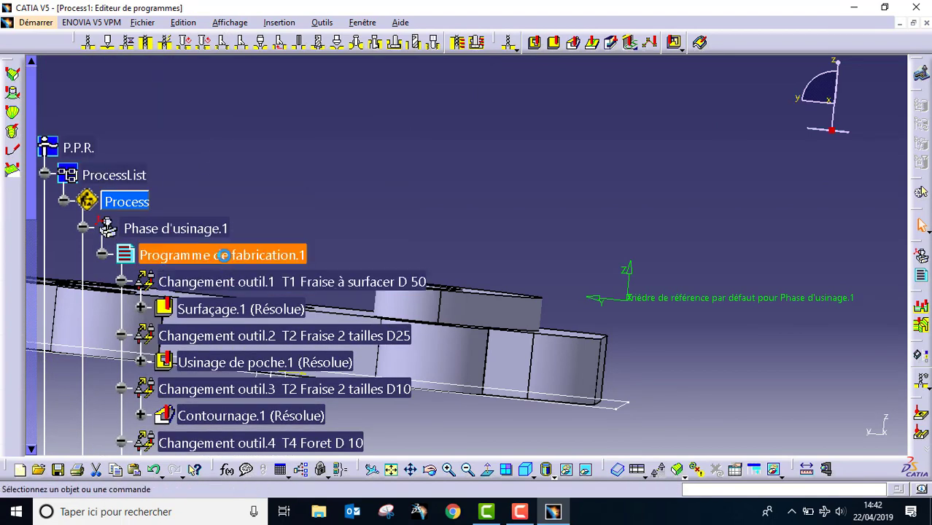
pyautogui.moveTo(295, 443)
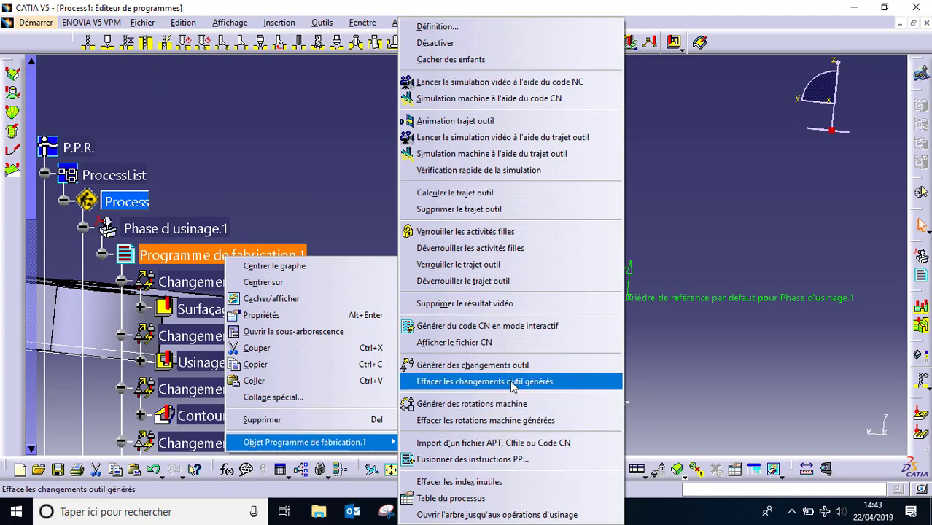
pyautogui.click(520, 326)
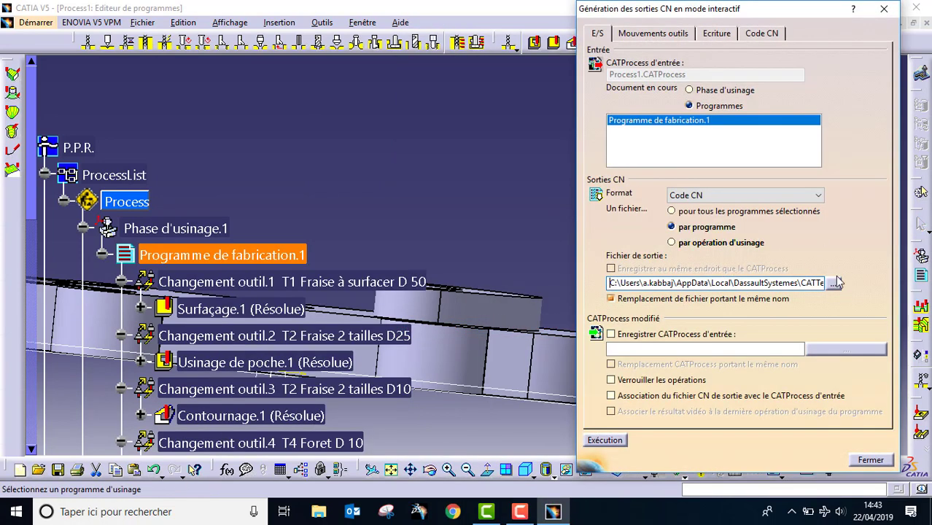
# Set the NC output file to Process1_Programme_de_fabrication_1 in a new folder named fao on the desktop (Bureau)
pyautogui.click(835, 283)
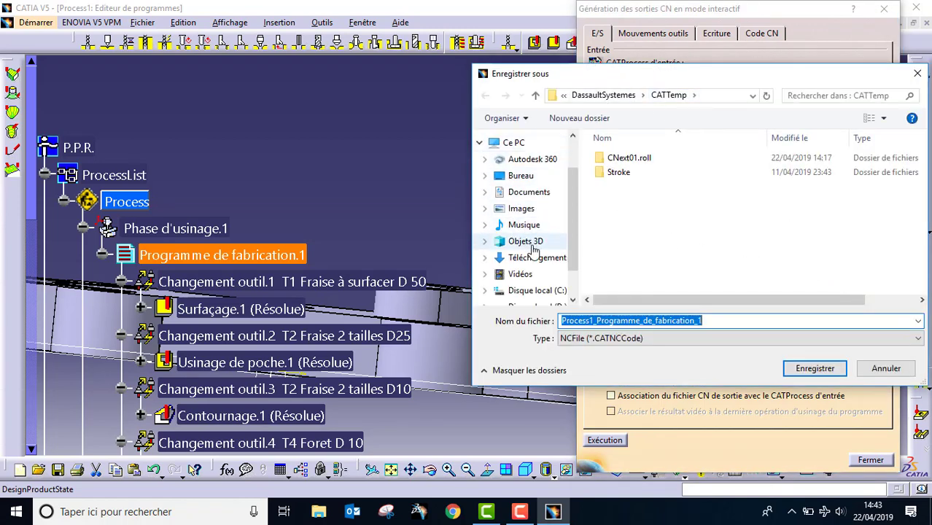
pyautogui.click(520, 177)
pyautogui.click(606, 119)
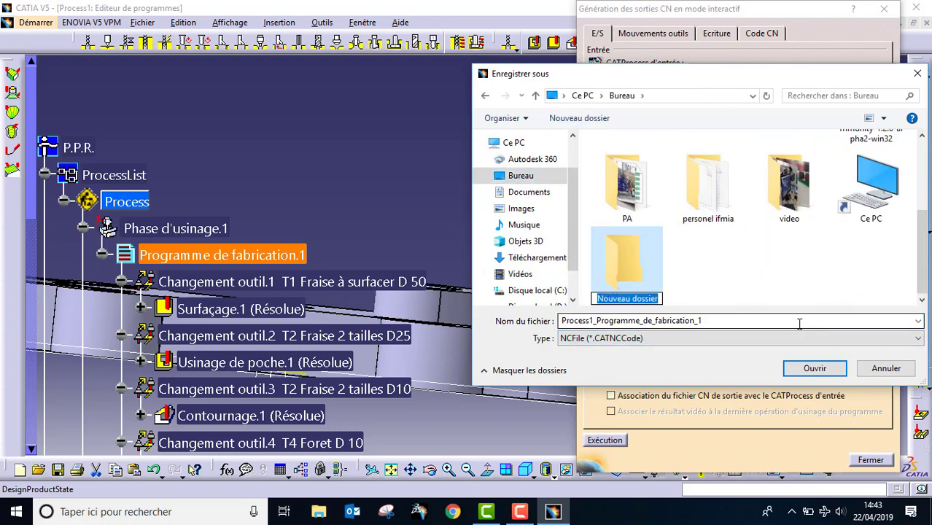
pyautogui.write('fao')
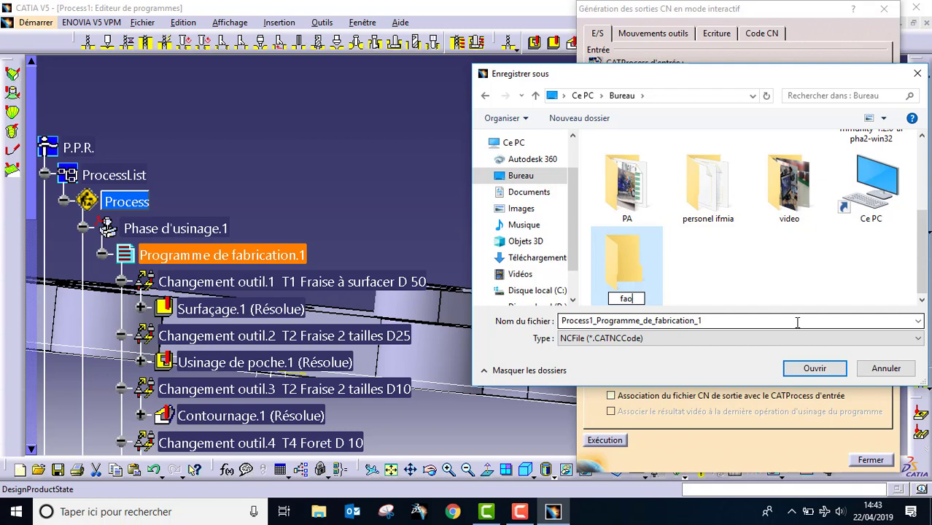
pyautogui.press('Return')
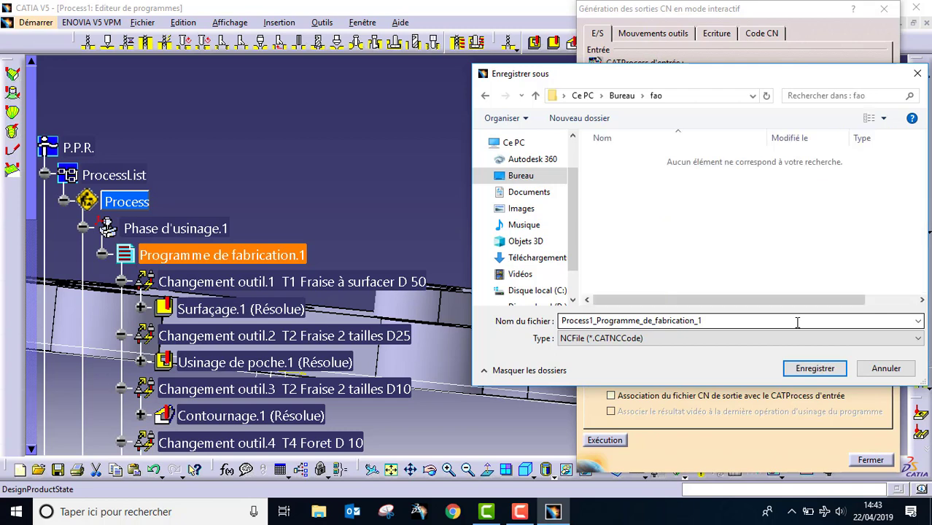
pyautogui.click(802, 370)
# Run the NC code generation for Programme de fabrication.1, acknowledge the information message and close the generation dialog
pyautogui.click(611, 444)
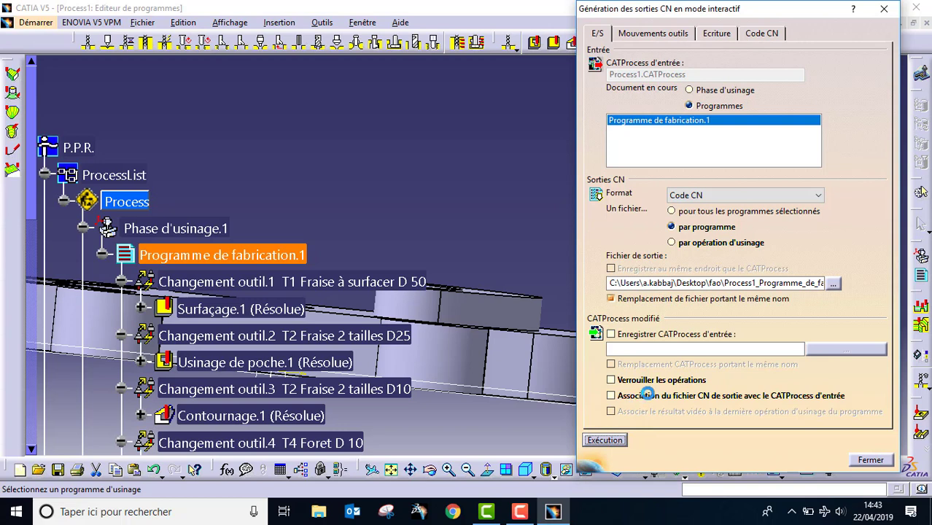
pyautogui.click(737, 284)
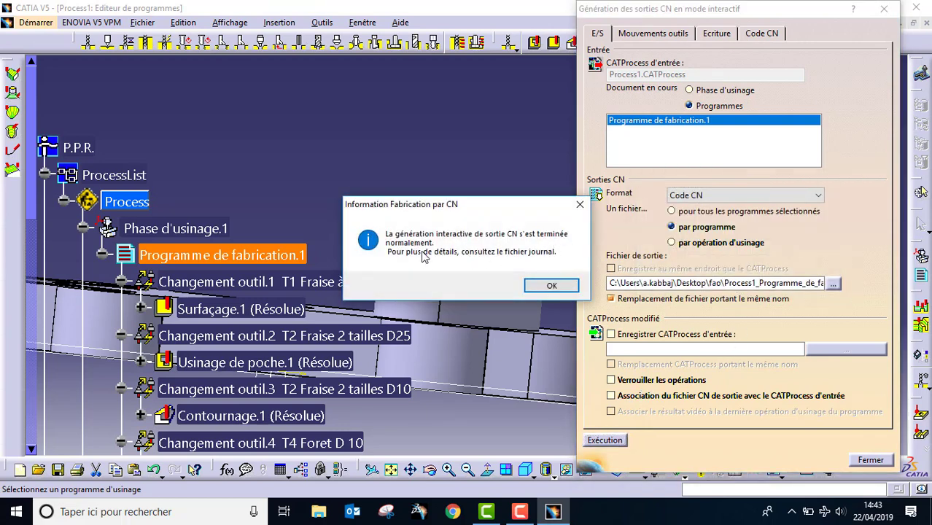
pyautogui.click(545, 285)
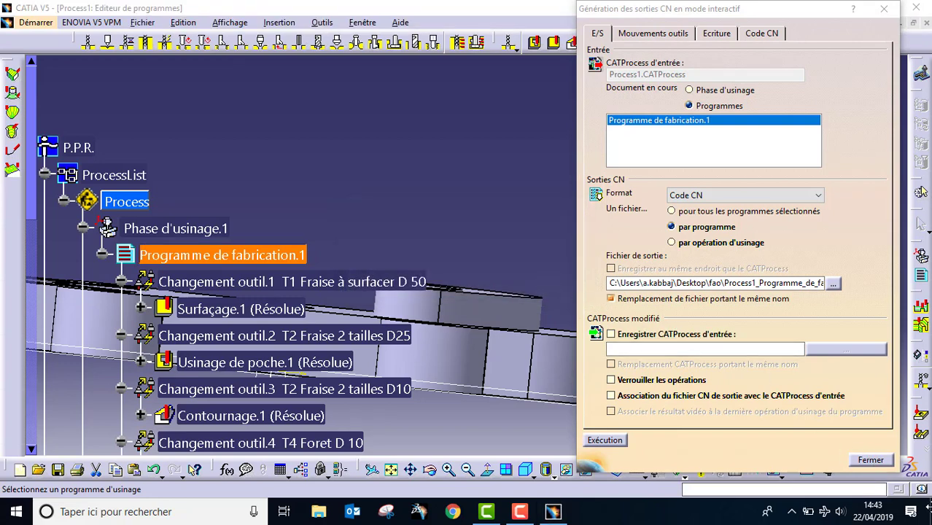
pyautogui.click(839, 456)
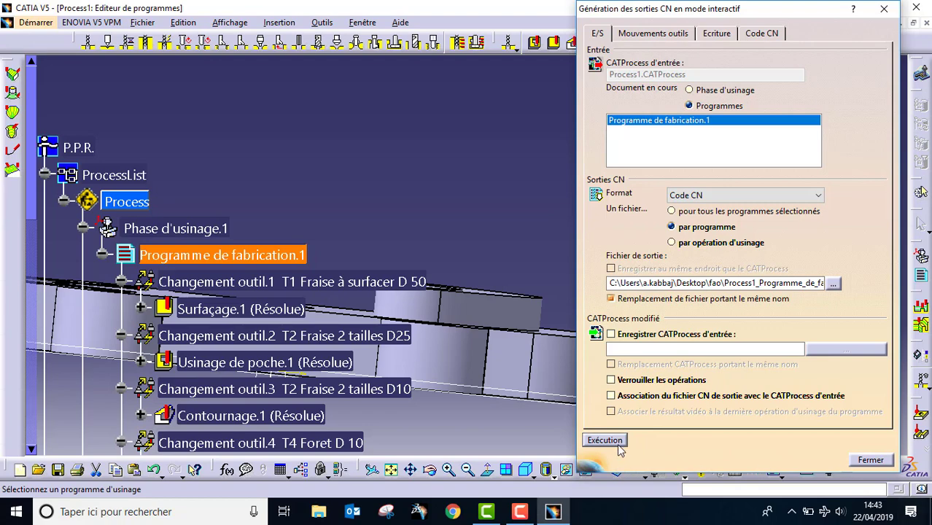
pyautogui.click(871, 461)
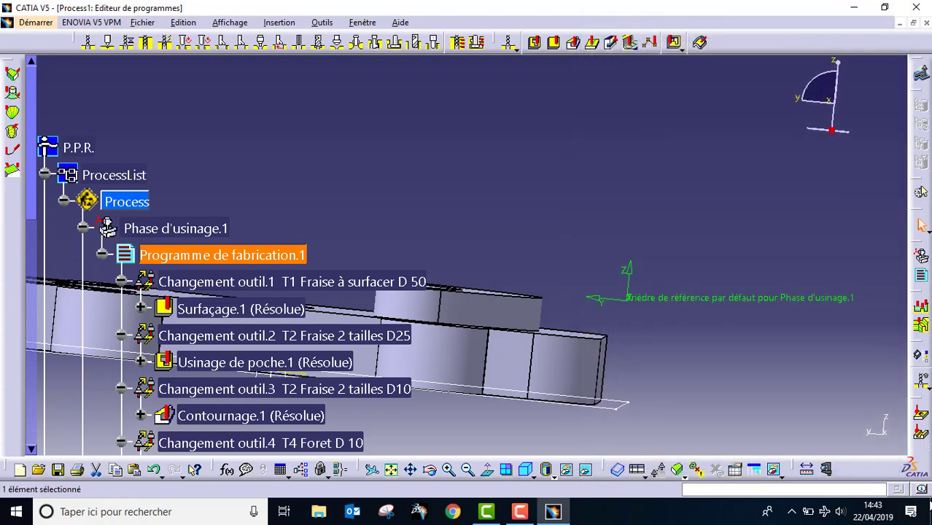
# Show the Windows desktop, move the fao folder to a free area and open it
pyautogui.click(930, 507)
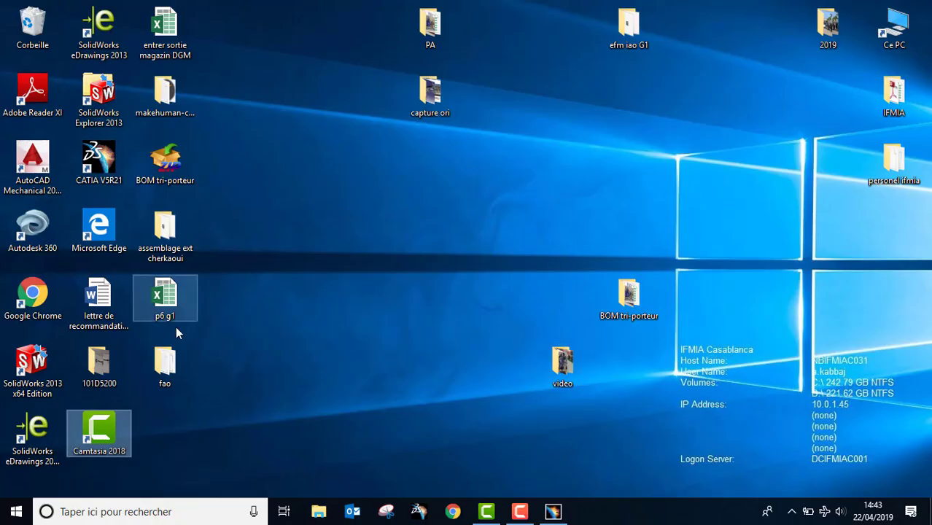
pyautogui.moveTo(165, 362); pyautogui.dragTo(369, 237)
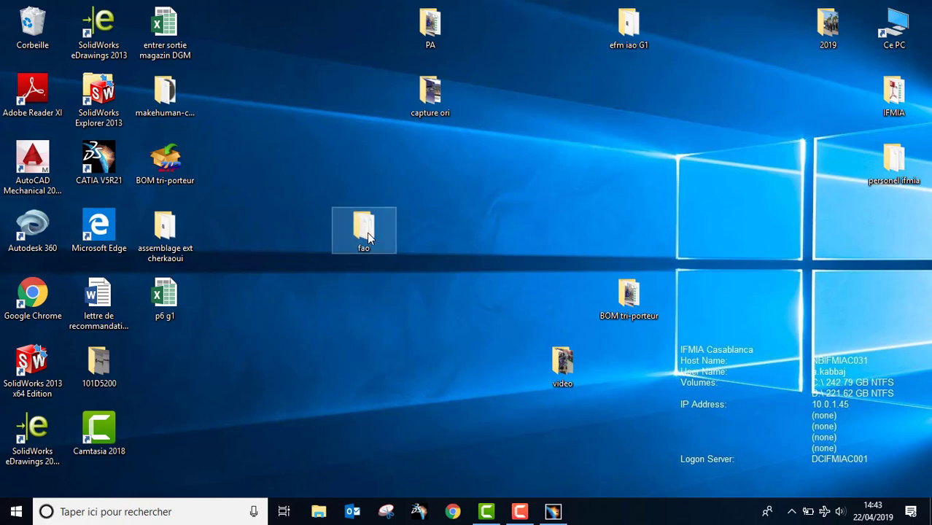
pyautogui.doubleClick(369, 234)
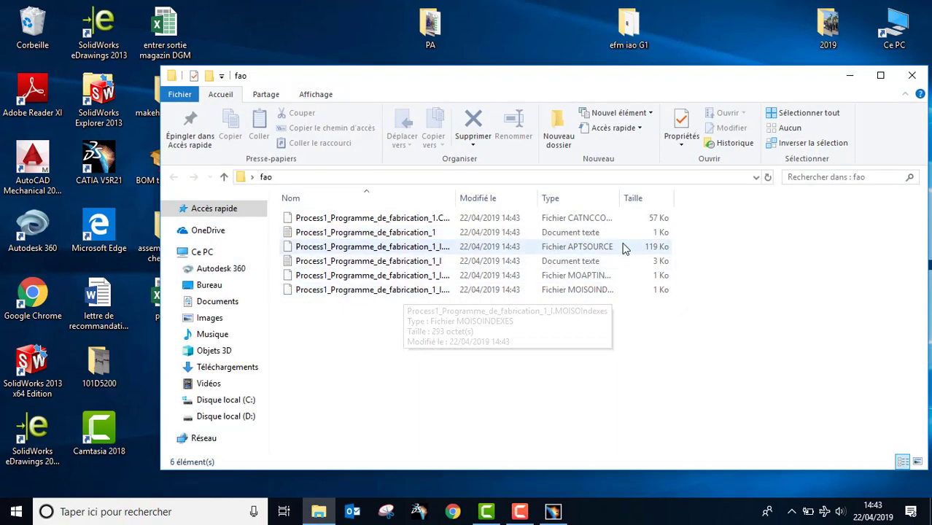
# Open the generated APTSOURCE file with Bloc-notes, read through its tool and GOTO statements, and close it
pyautogui.click(424, 248)
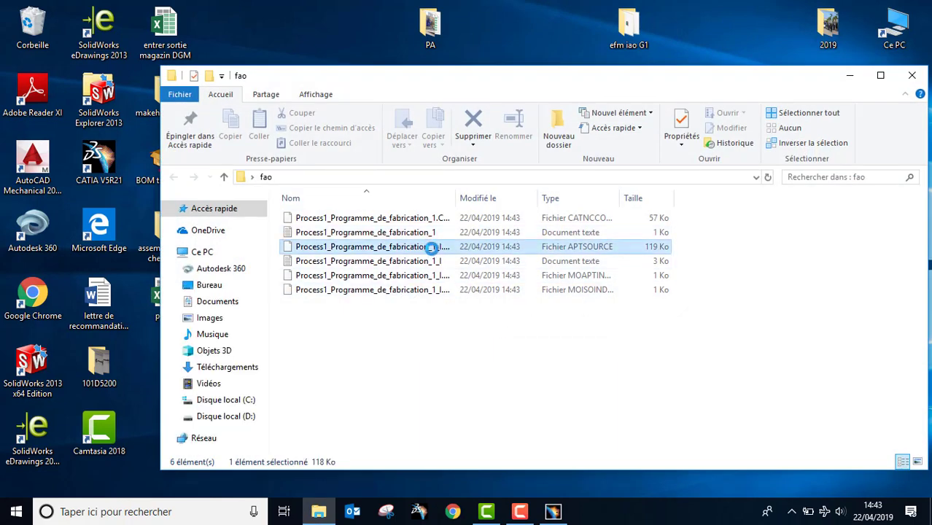
pyautogui.rightClick(424, 248)
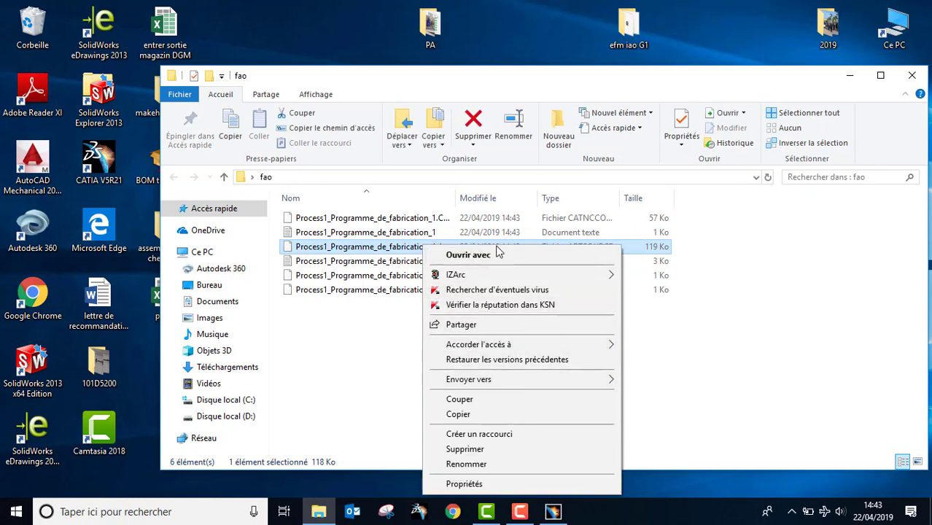
pyautogui.click(502, 267)
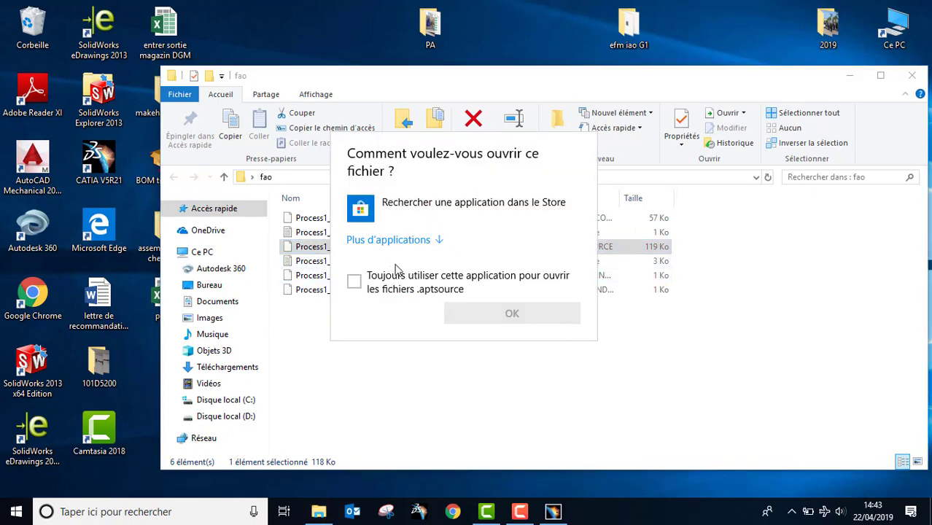
pyautogui.click(412, 245)
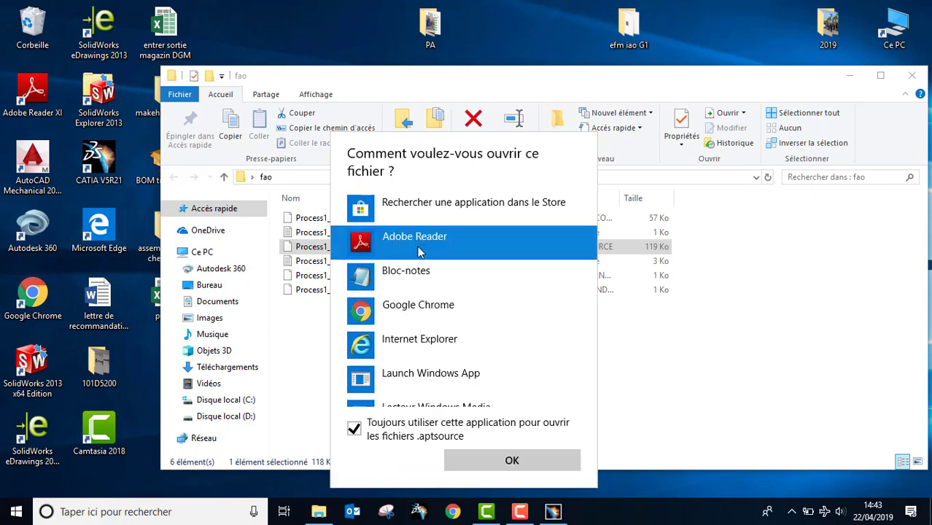
pyautogui.click(423, 277)
pyautogui.click(512, 461)
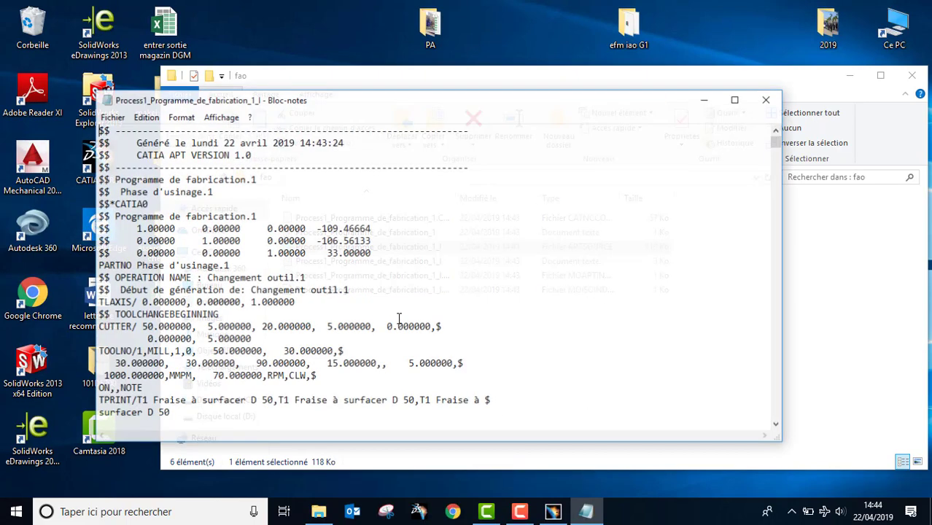
pyautogui.scroll(-4, 388, 307)
pyautogui.scroll(-5, 388, 307)
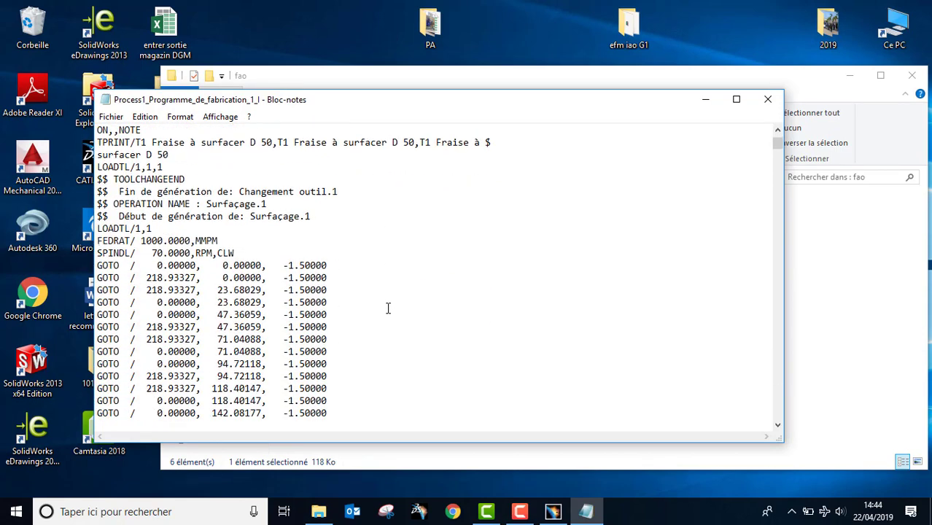
pyautogui.click(765, 100)
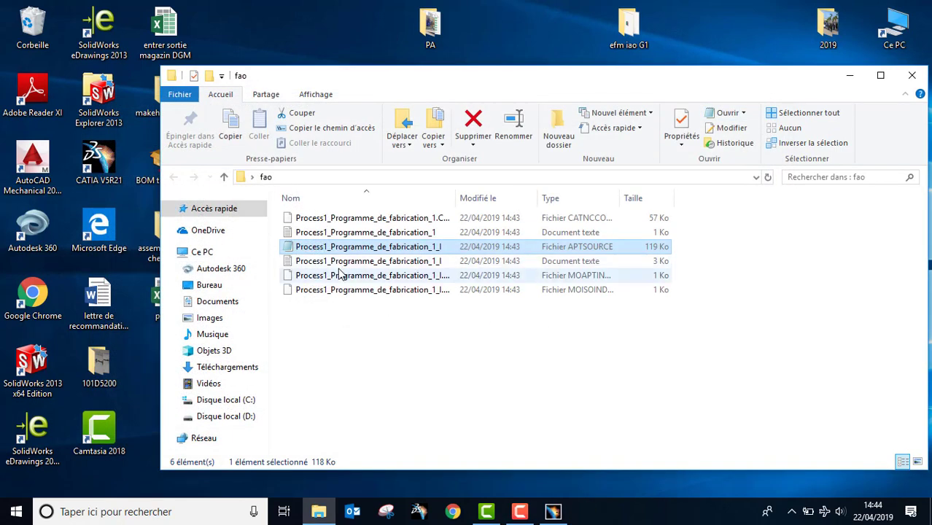
# Open the generated CATNCCode file with Bloc-notes and read through its G-code blocks
pyautogui.rightClick(392, 221)
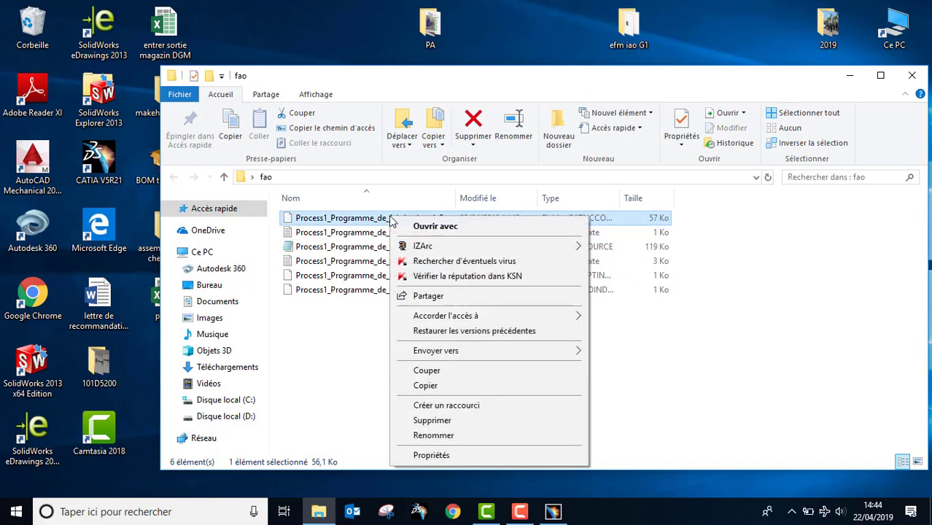
pyautogui.click(411, 227)
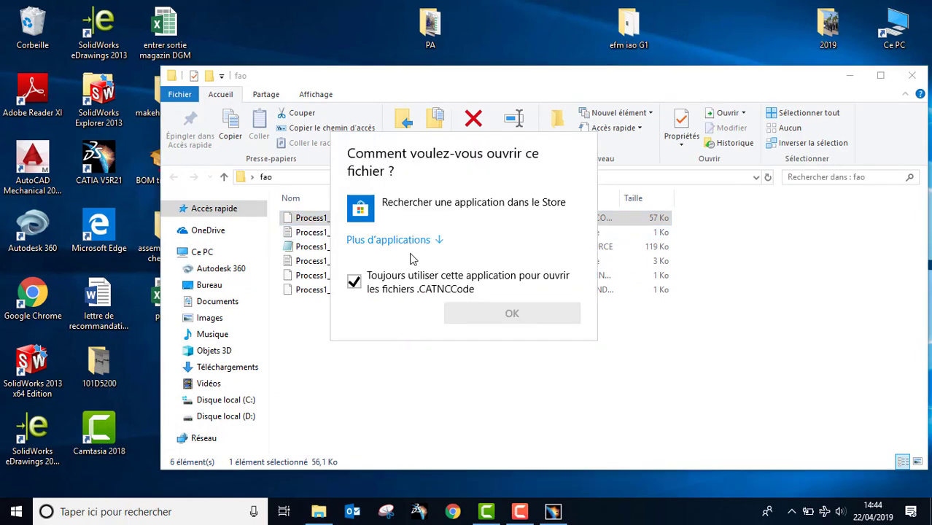
pyautogui.click(432, 205)
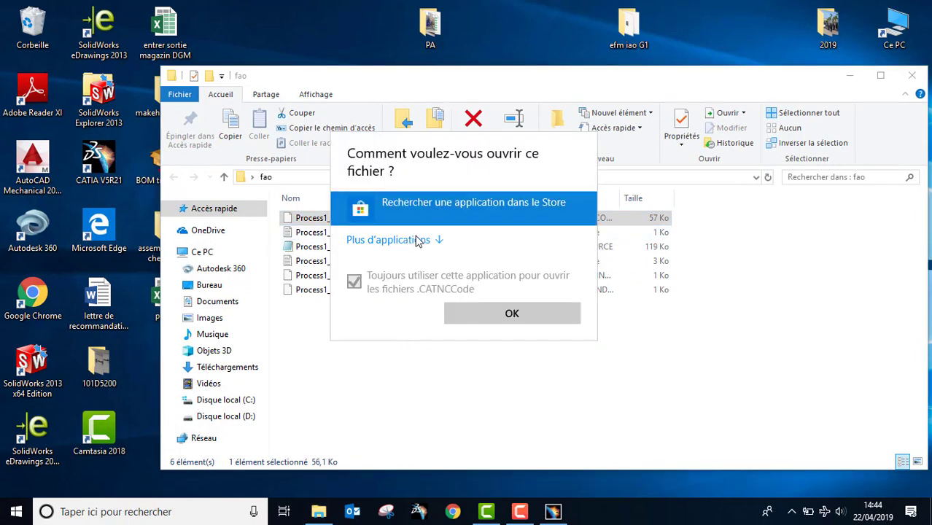
pyautogui.click(401, 241)
pyautogui.click(401, 270)
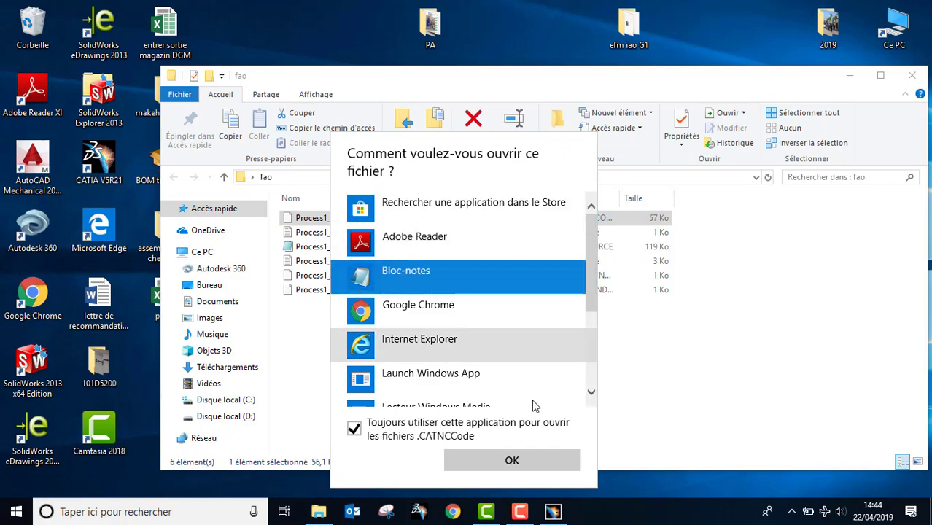
pyautogui.click(512, 461)
pyautogui.scroll(-20, 242, 304)
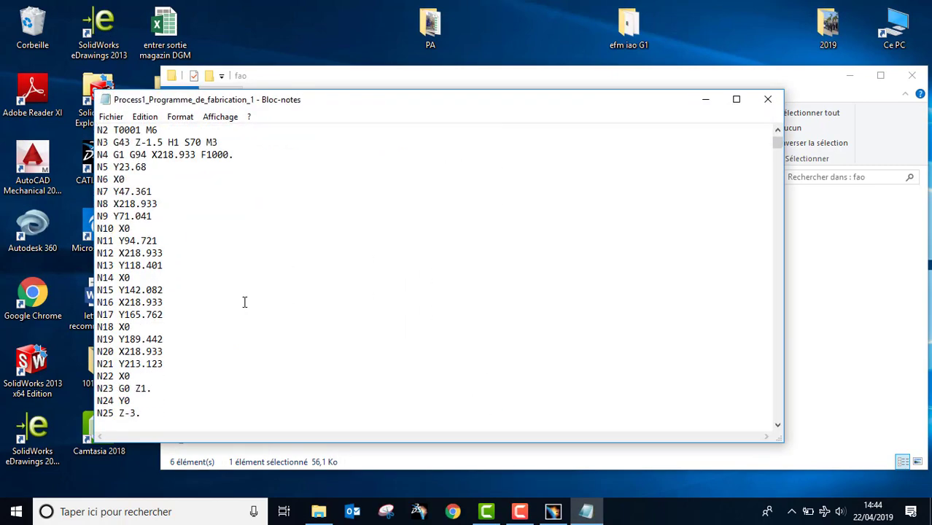
pyautogui.scroll(-20, 243, 311)
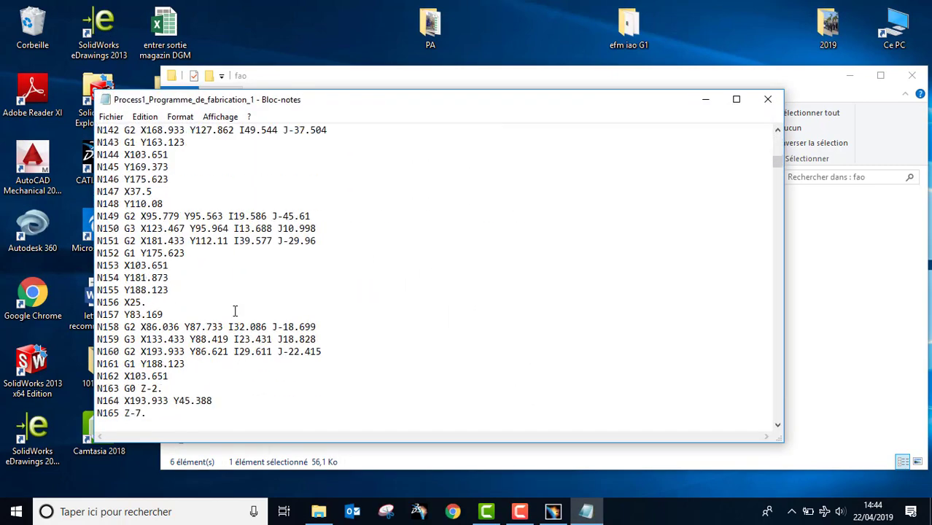
pyautogui.scroll(-20, 226, 311)
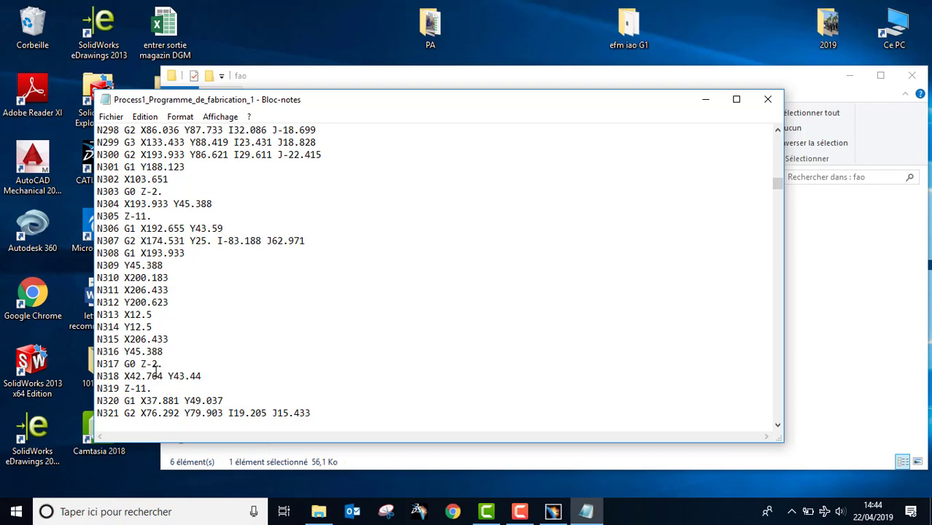
pyautogui.click(519, 512)
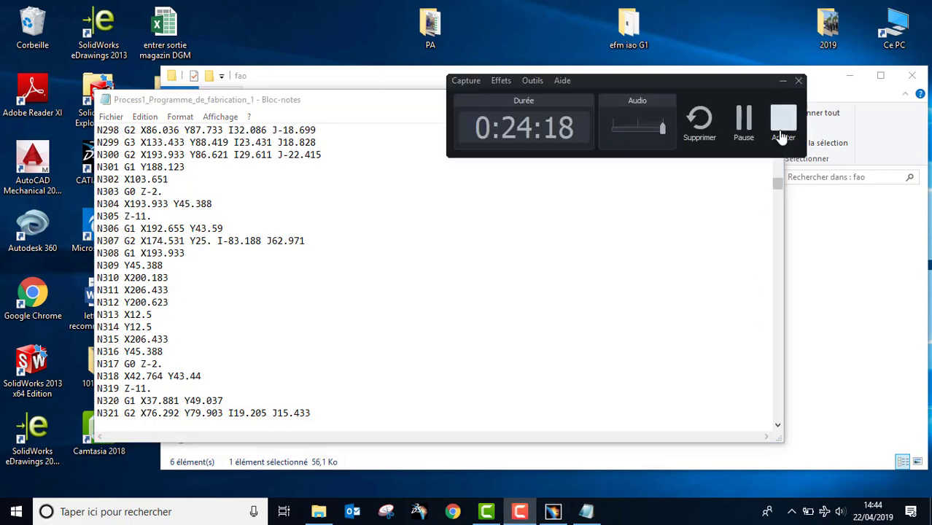